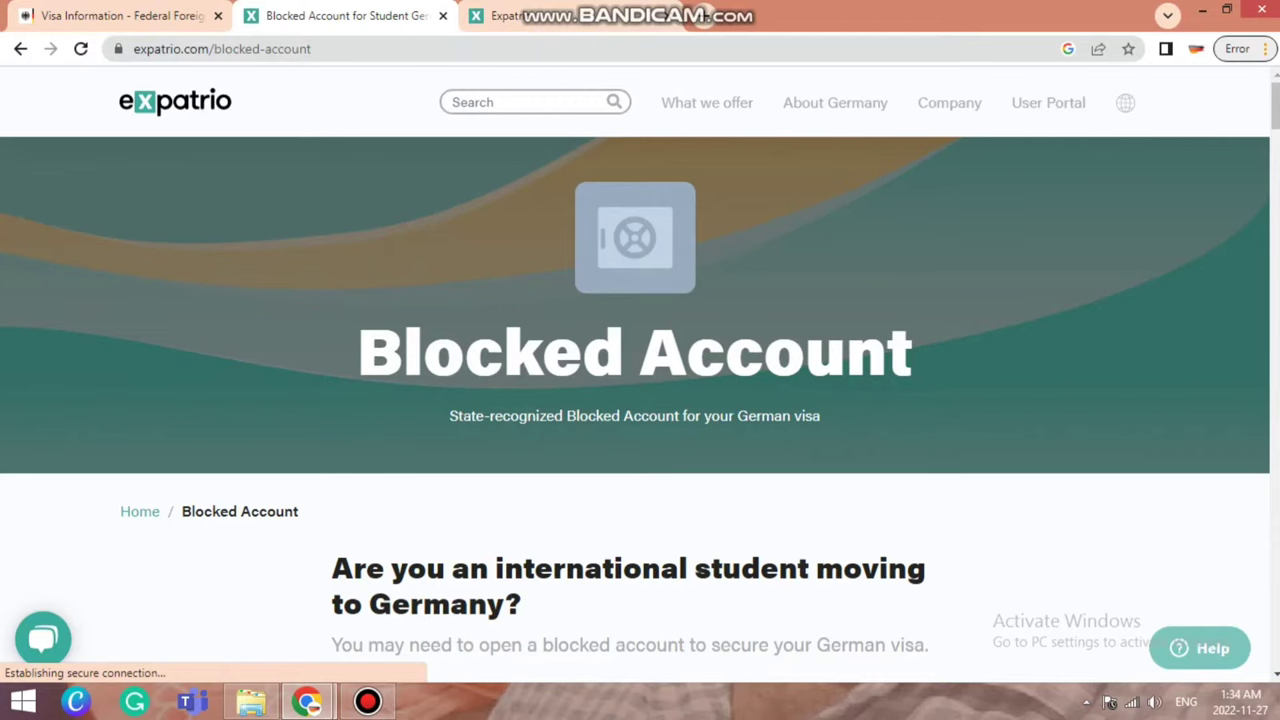
- Switch to the third Expatrio tab, which shows the 'what will you be doing in Germany' questionnaire
scroll(640, 400, down, 3)
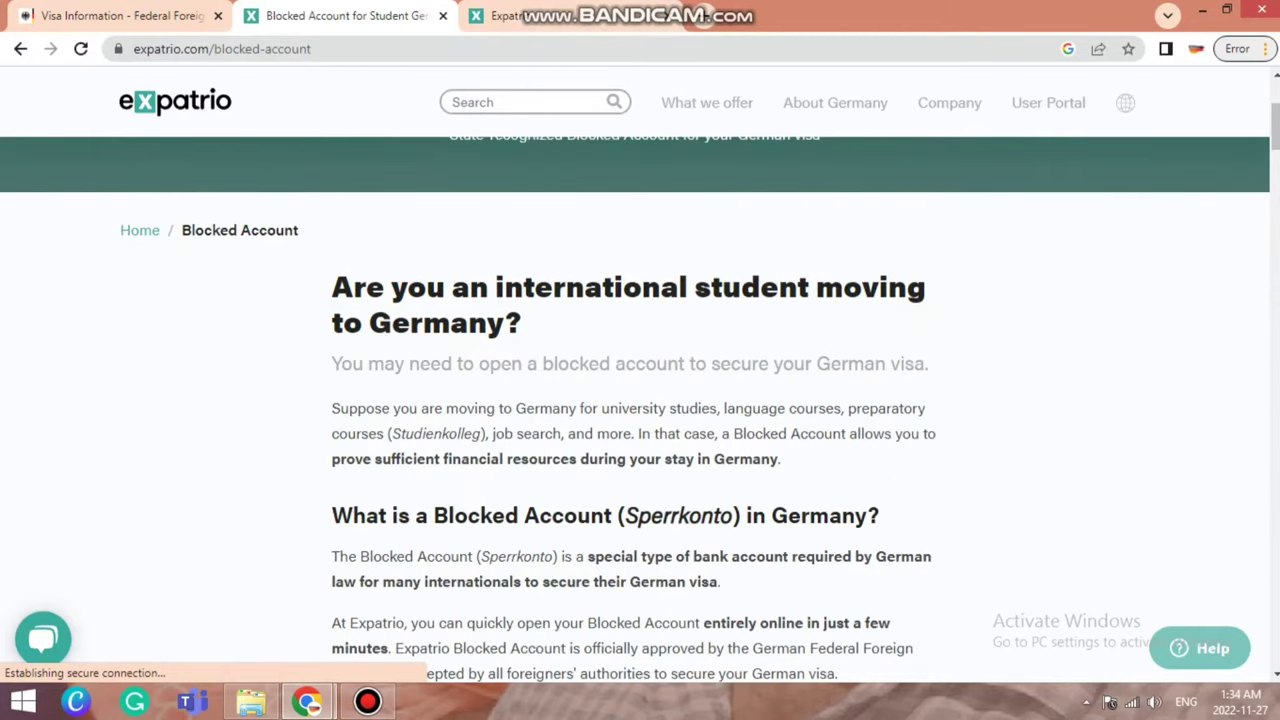
scroll(640, 400, up, 3)
key(ctrl+Tab)
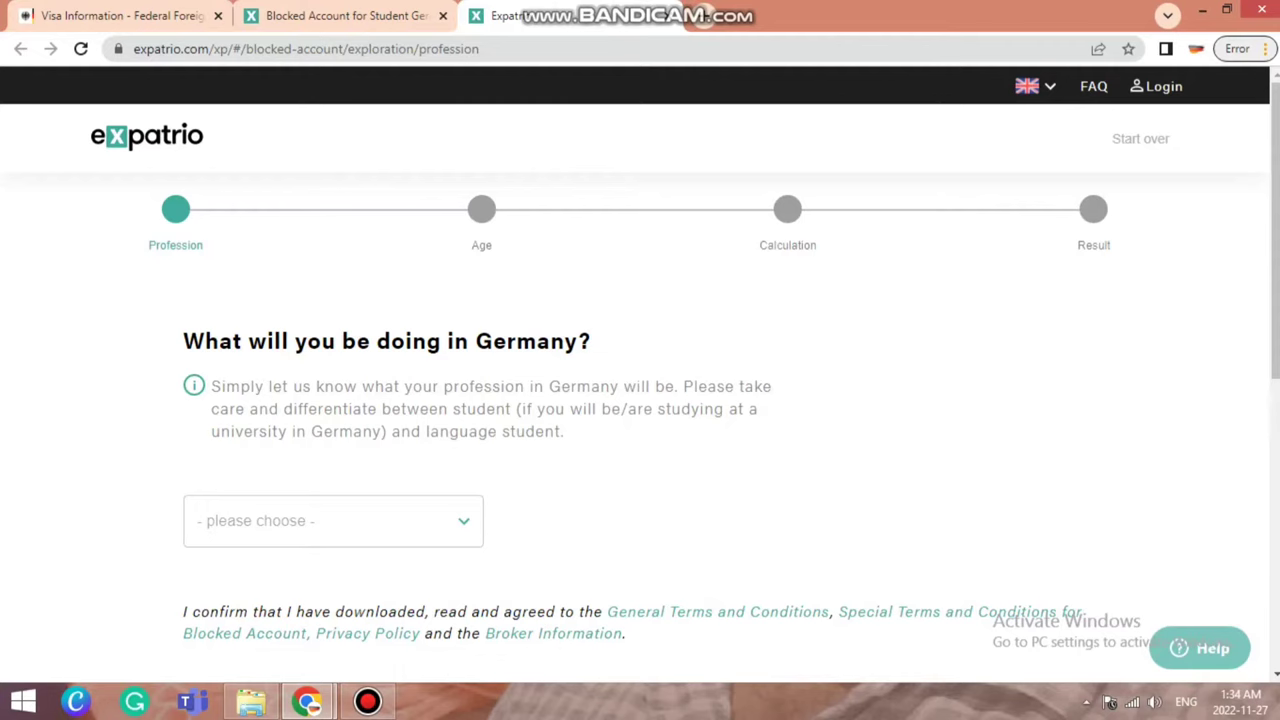
- Choose University student (Master) as the profession
scroll(463, 427, down, 1)
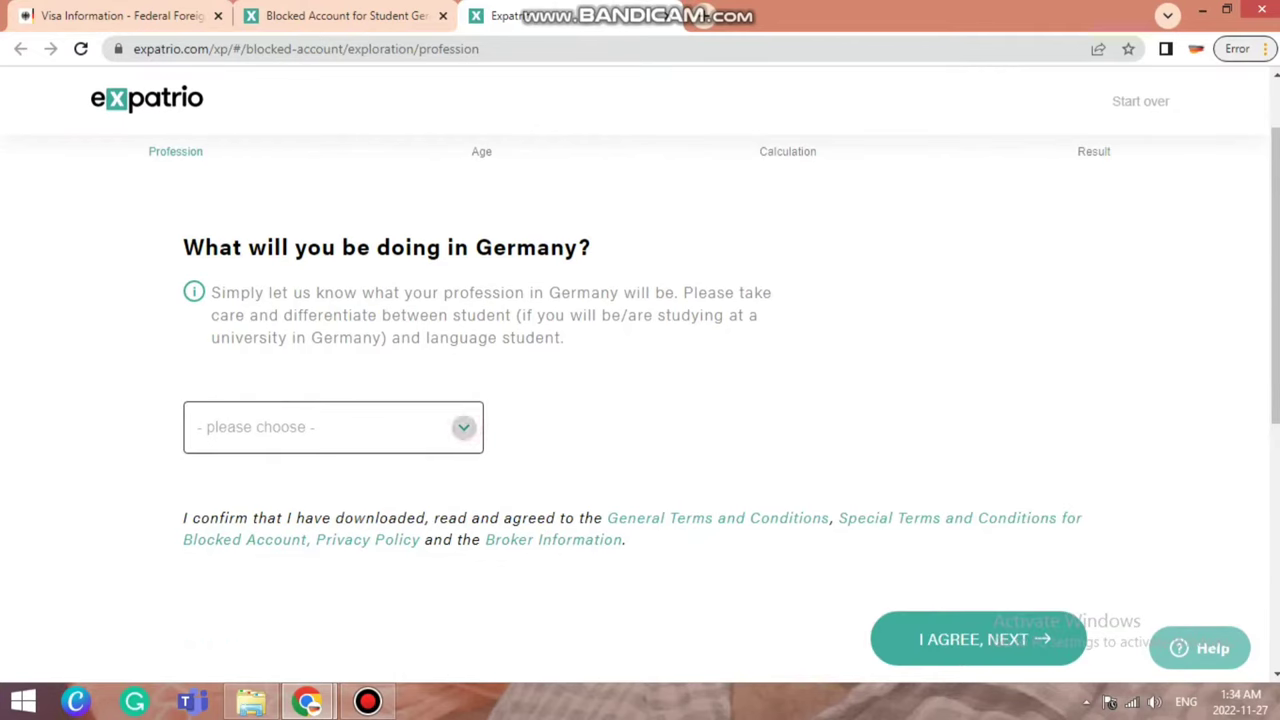
click(463, 427)
scroll(300, 320, up, 1)
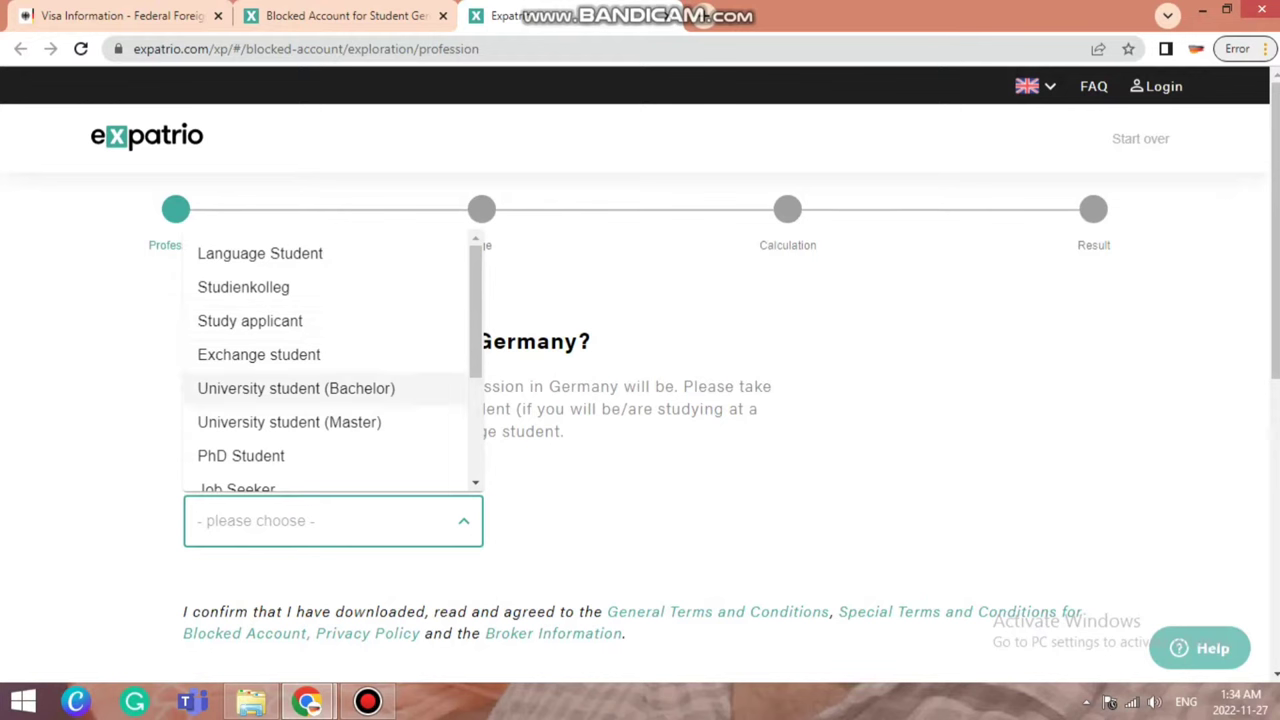
scroll(330, 360, down, 2)
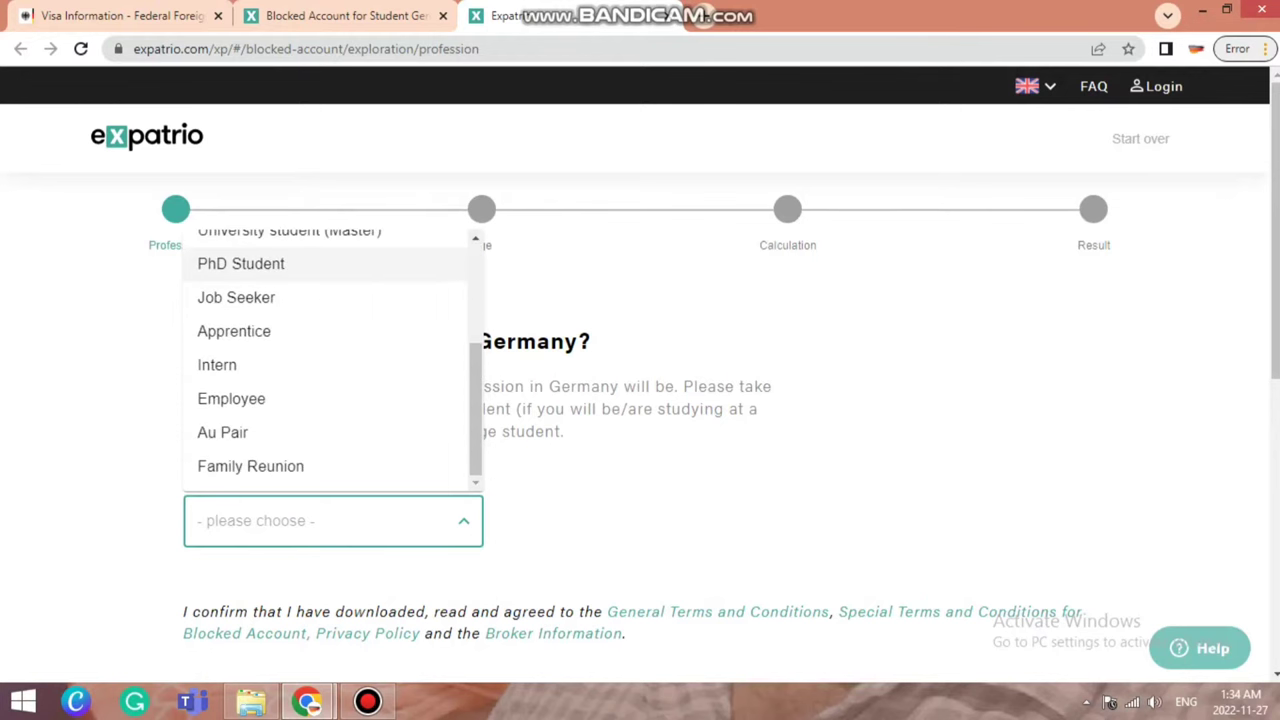
scroll(333, 424, up, 2)
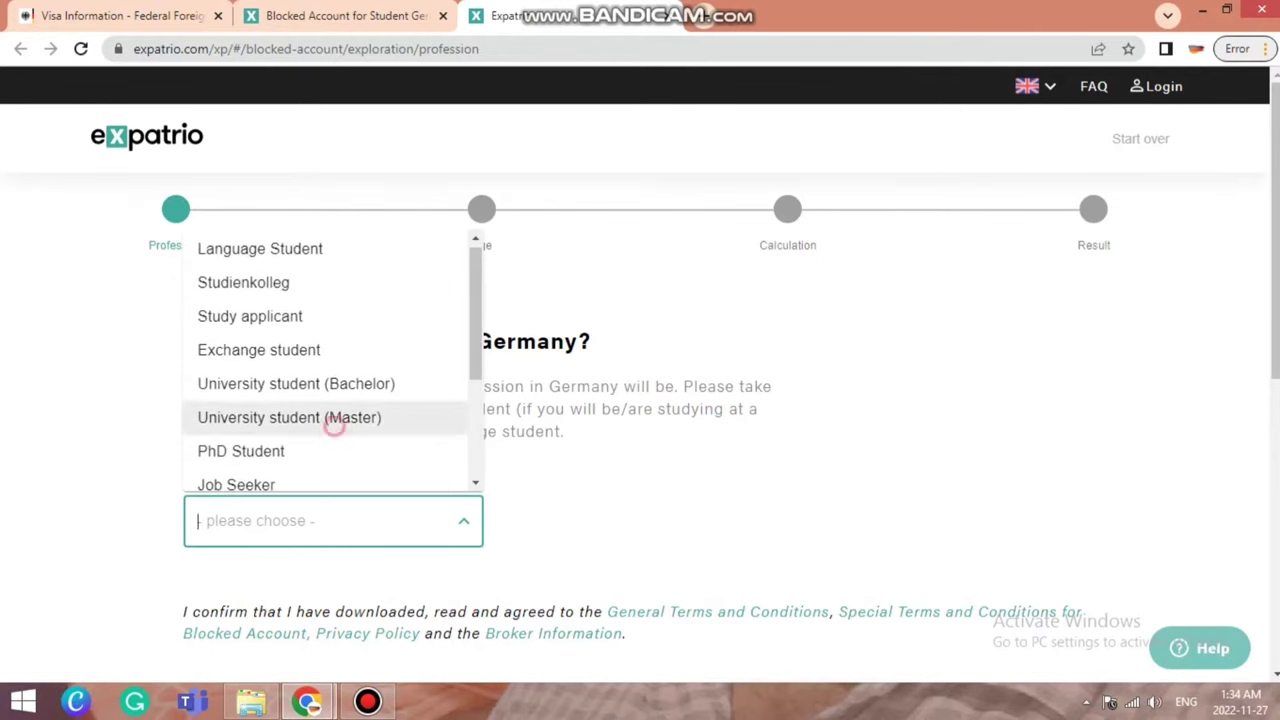
click(333, 424)
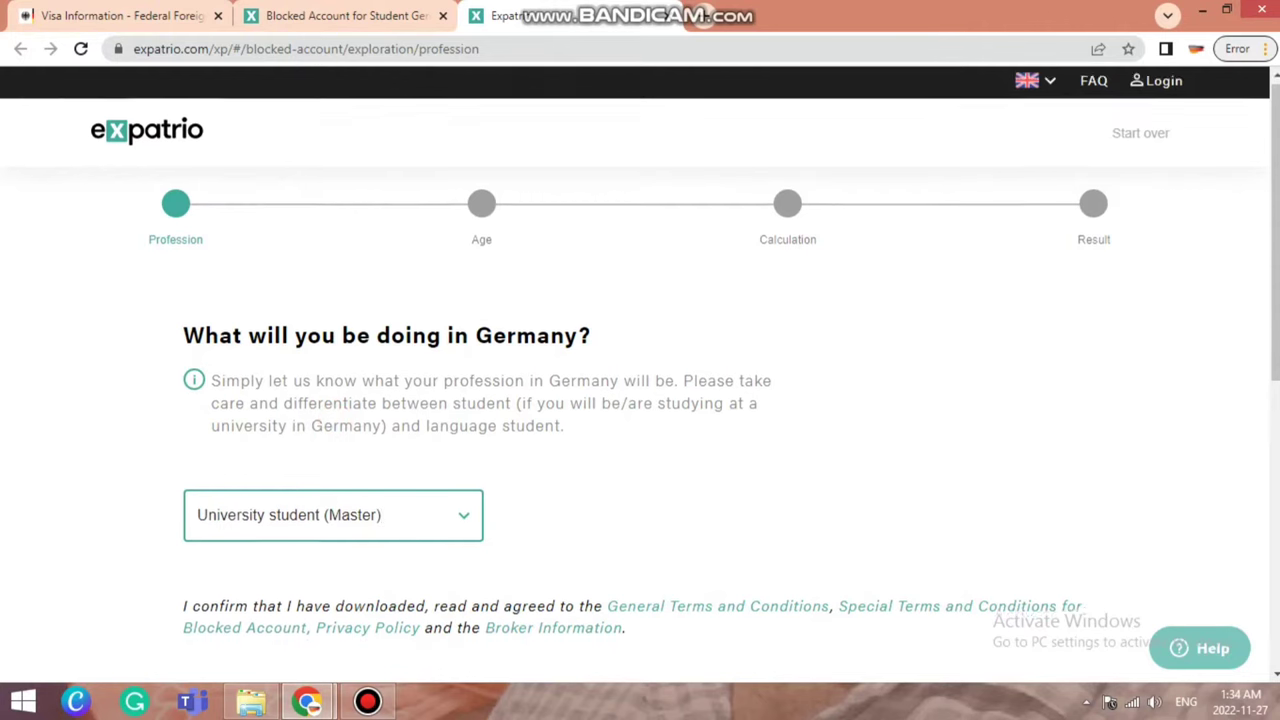
- Accept the terms, answer Yes to being at least 18, and continue to the calculation
scroll(333, 424, down, 3)
click(1000, 451)
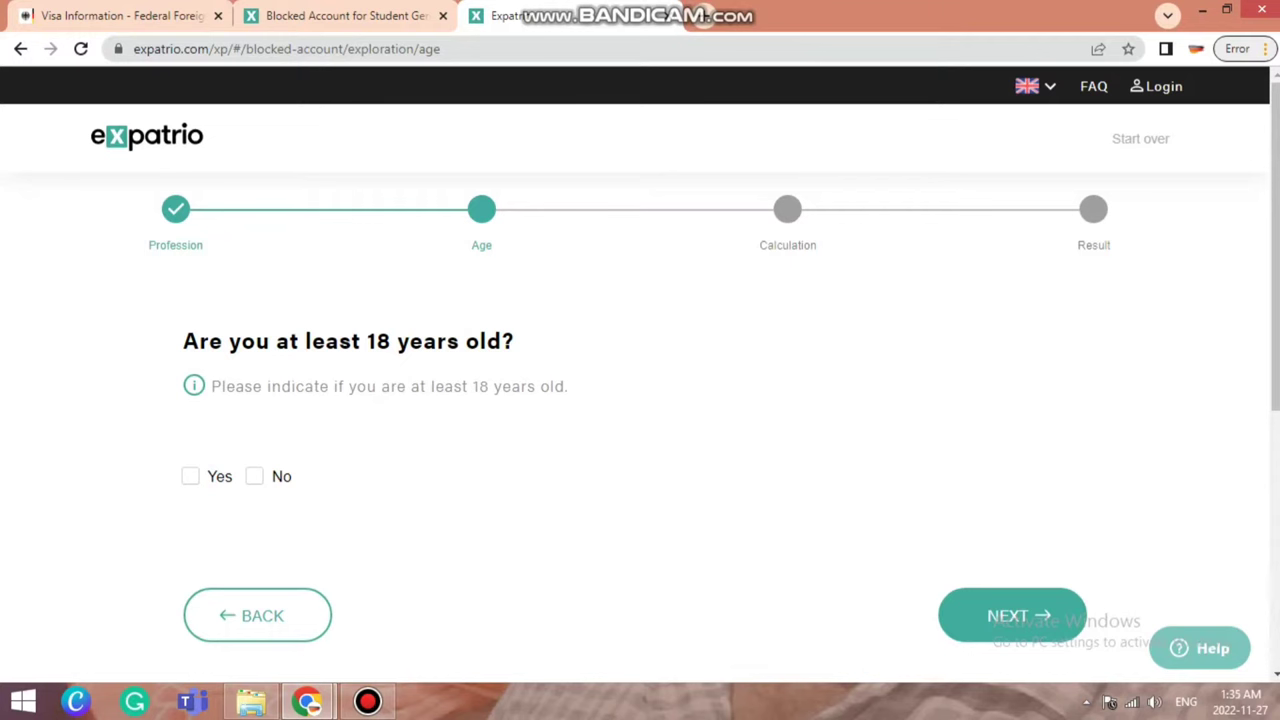
click(190, 477)
click(975, 612)
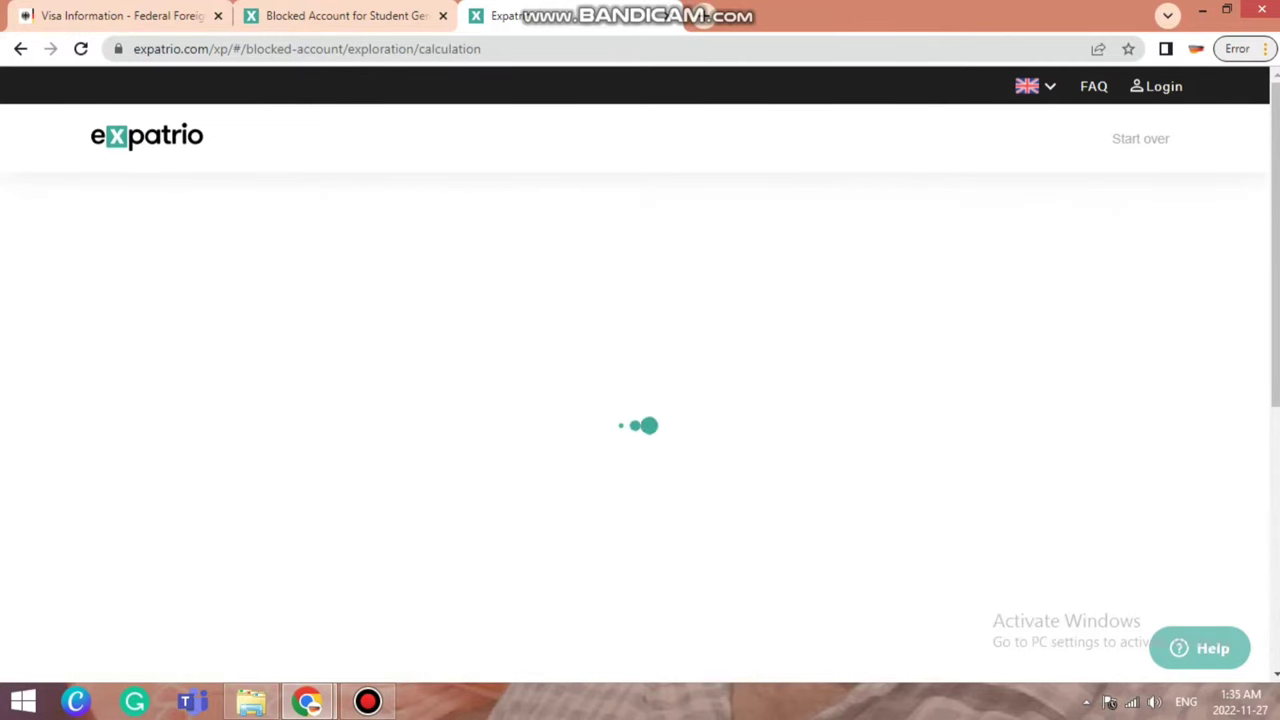
- Scroll to the total blocked amount: €934 monthly for 12 months, €11,417 including fees
scroll(390, 430, down, 2)
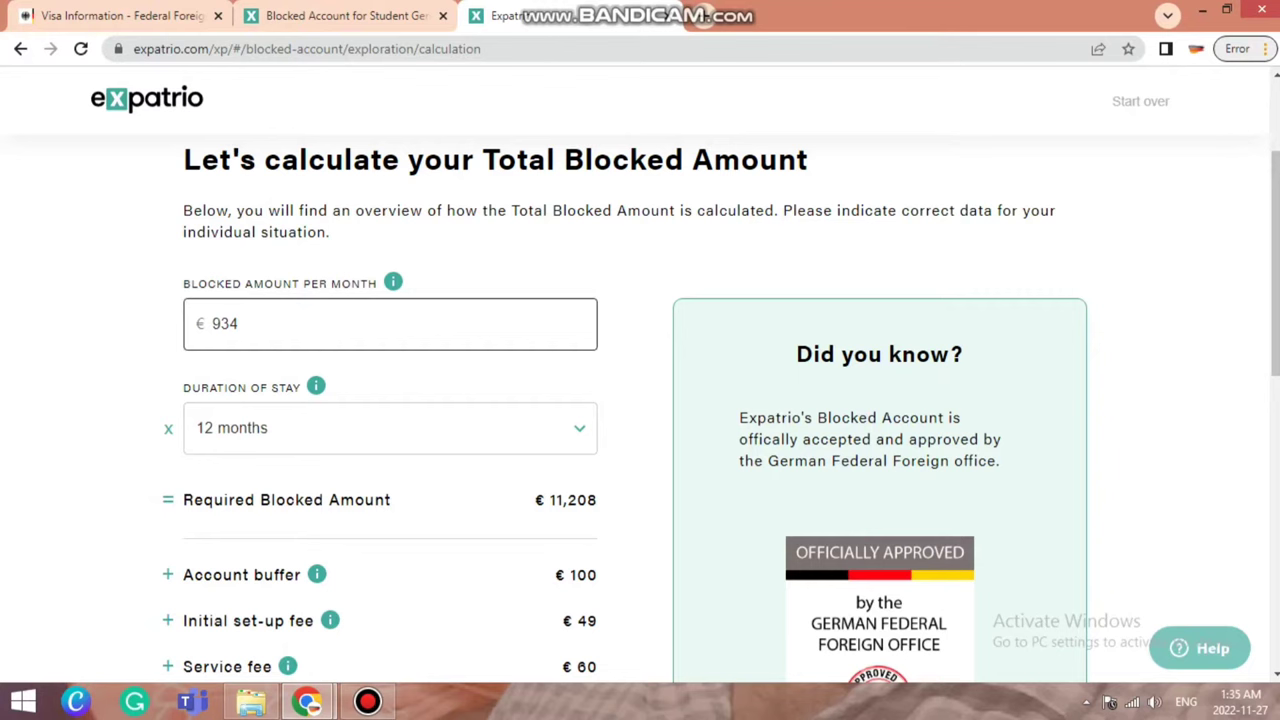
scroll(640, 400, down, 2)
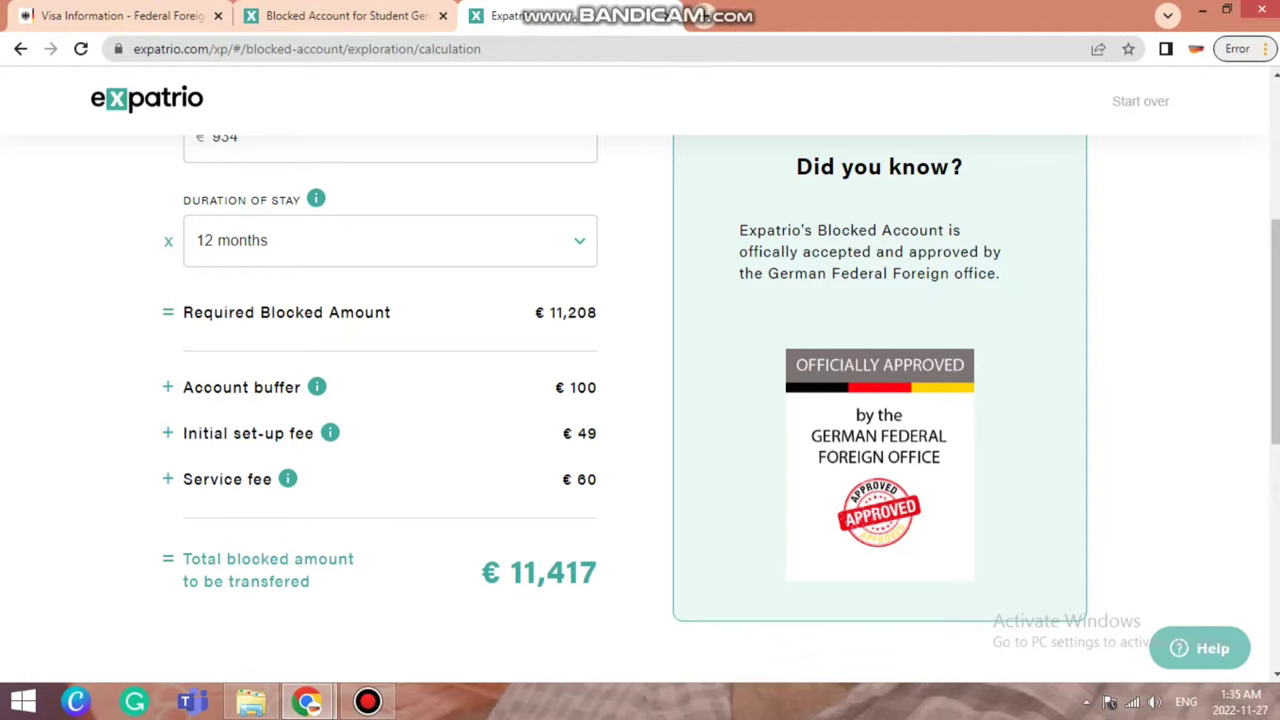
mouse_move(316, 386)
mouse_move(287, 478)
scroll(640, 400, down, 3)
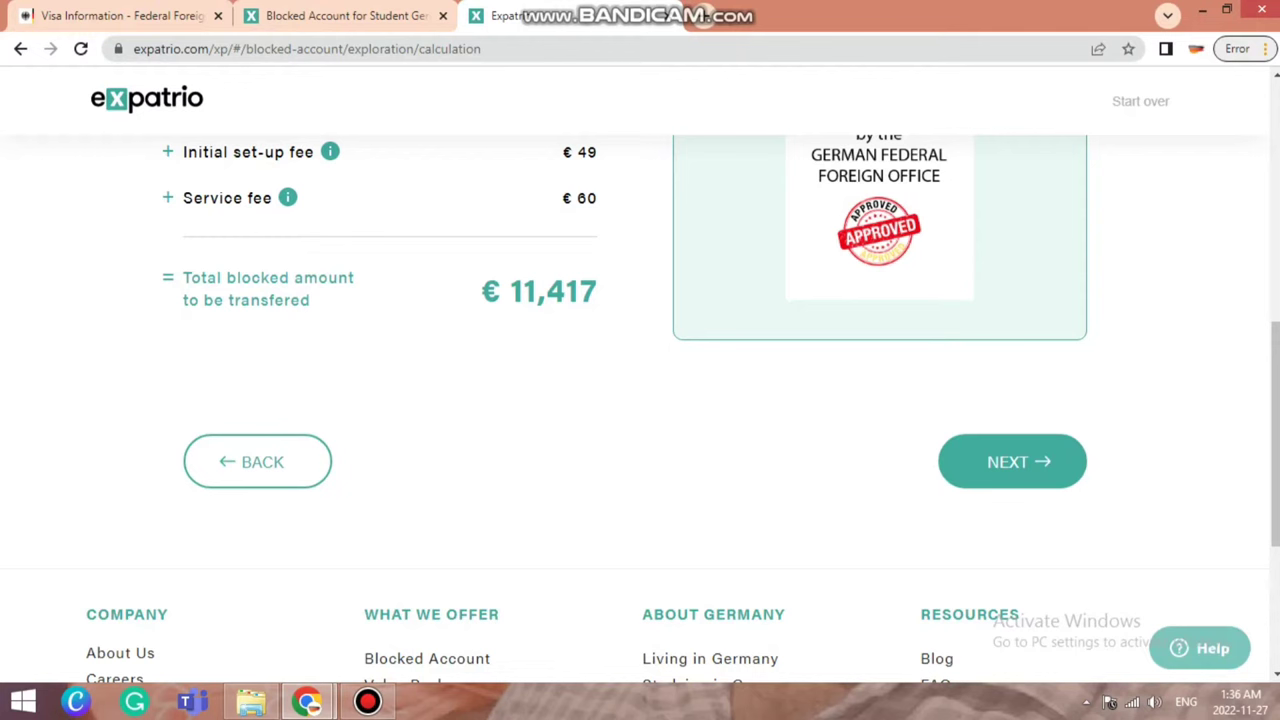
scroll(640, 400, up, 3)
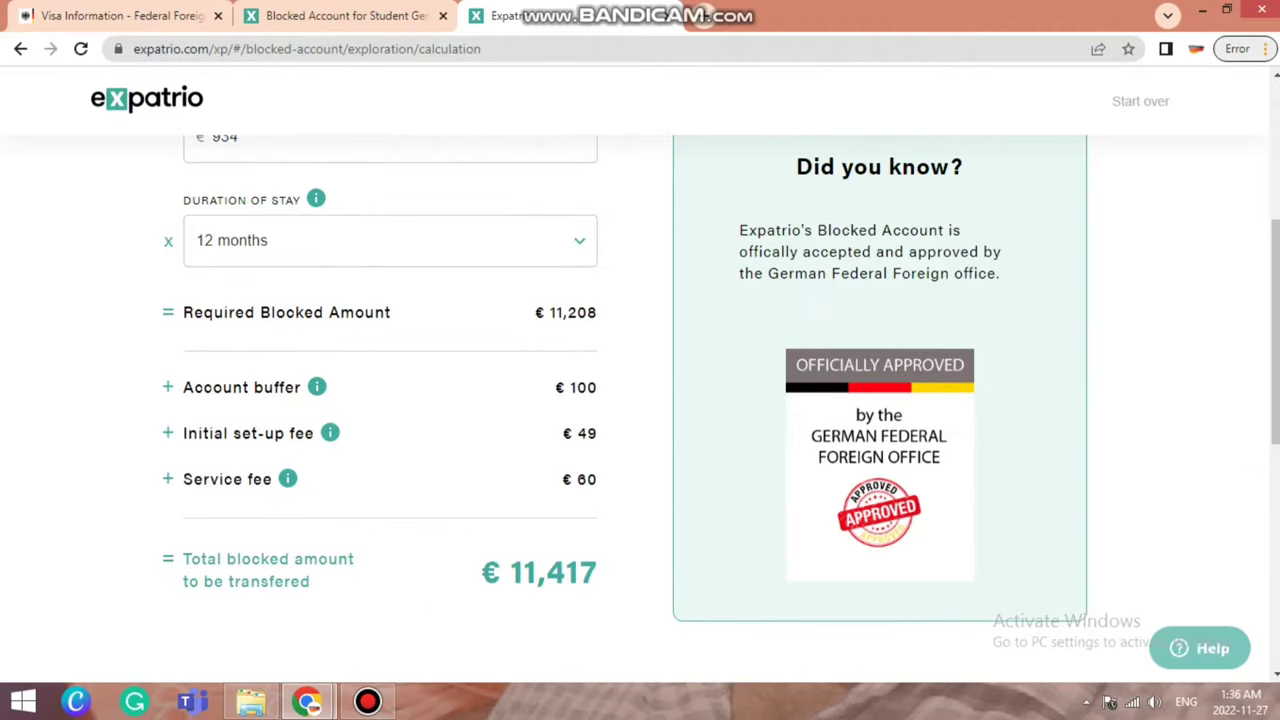
scroll(640, 400, up, 2)
scroll(640, 400, down, 1)
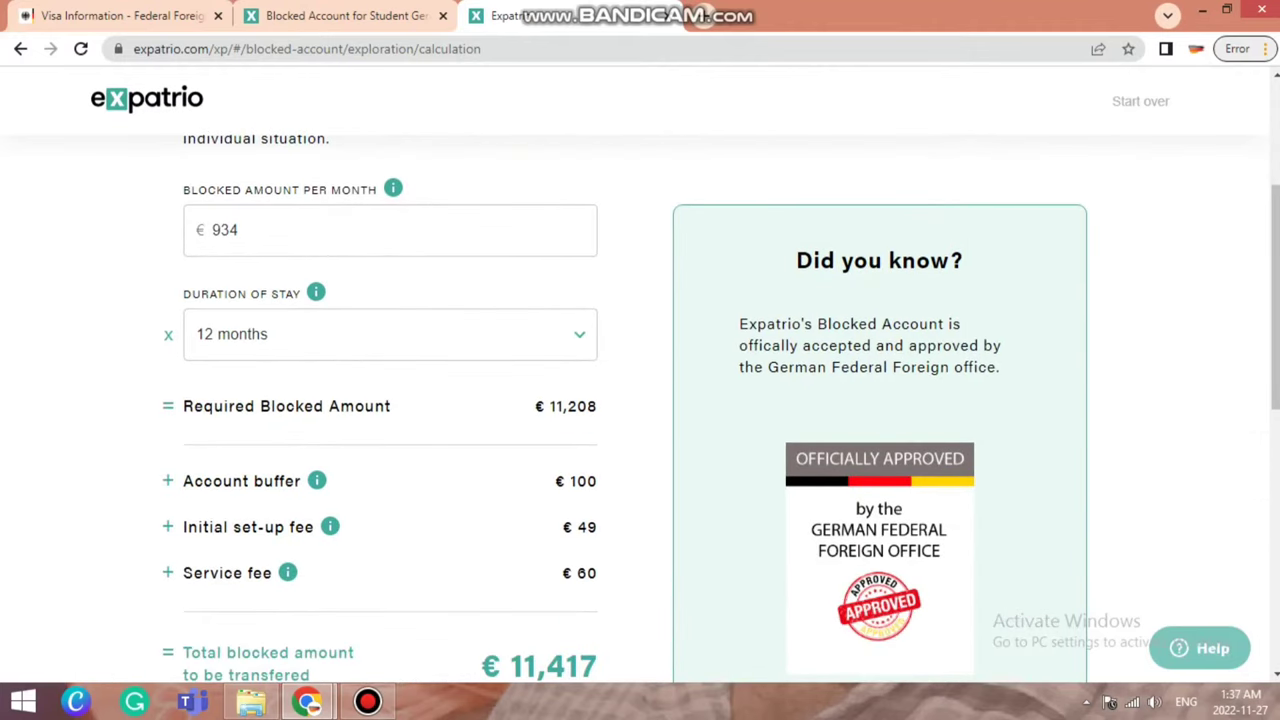
scroll(640, 400, down, 1)
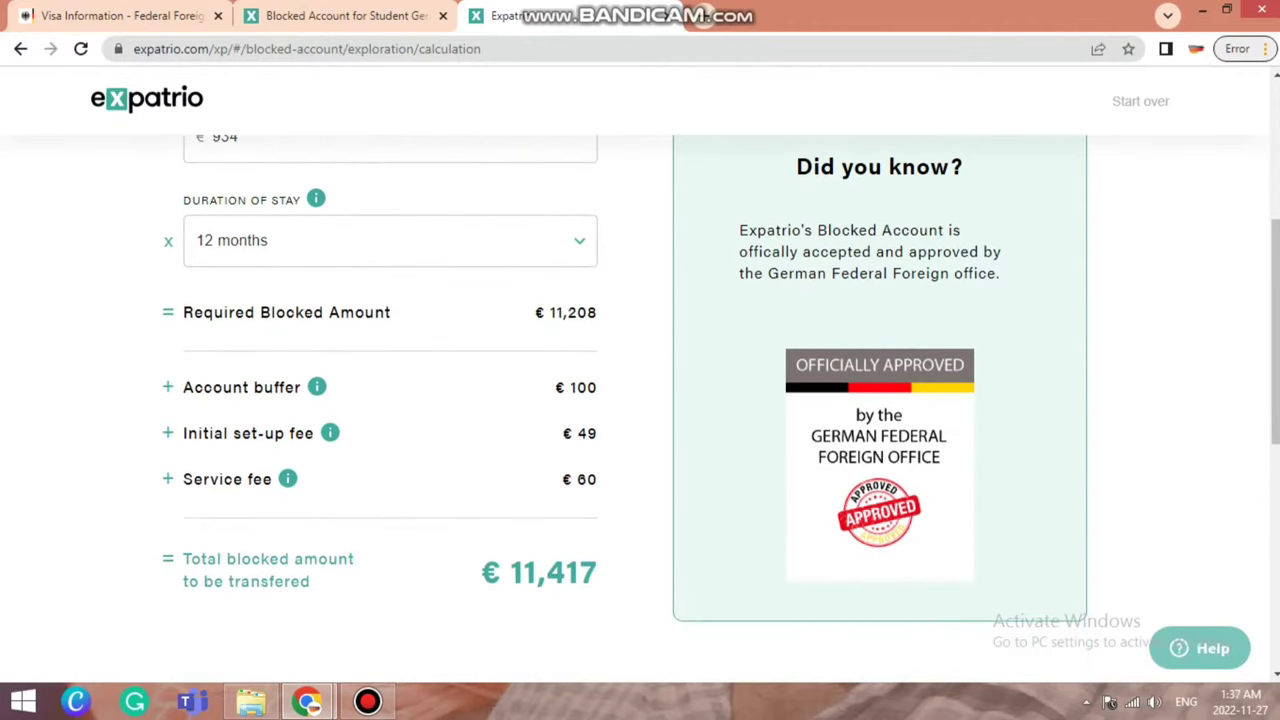
scroll(640, 400, down, 2)
- Review the €109 Combined Blocked Account result, expand Additional Benefits, and apply for it
click(1004, 545)
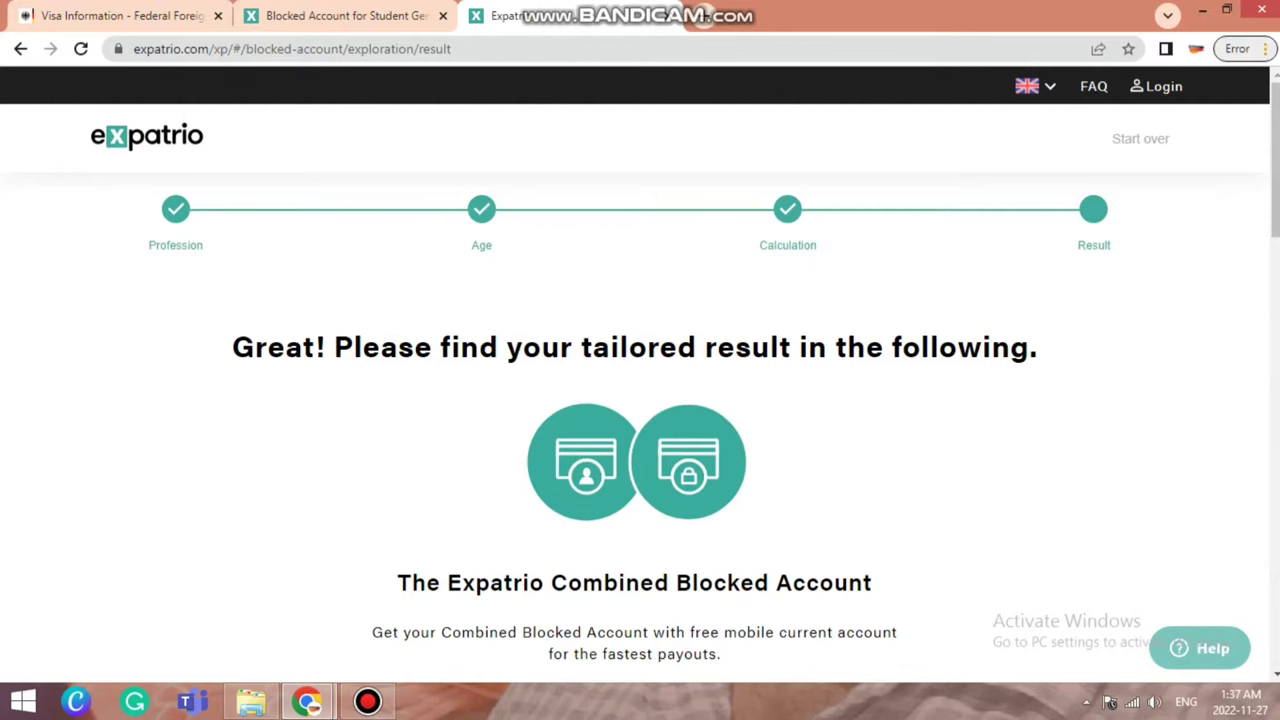
scroll(640, 400, down, 5)
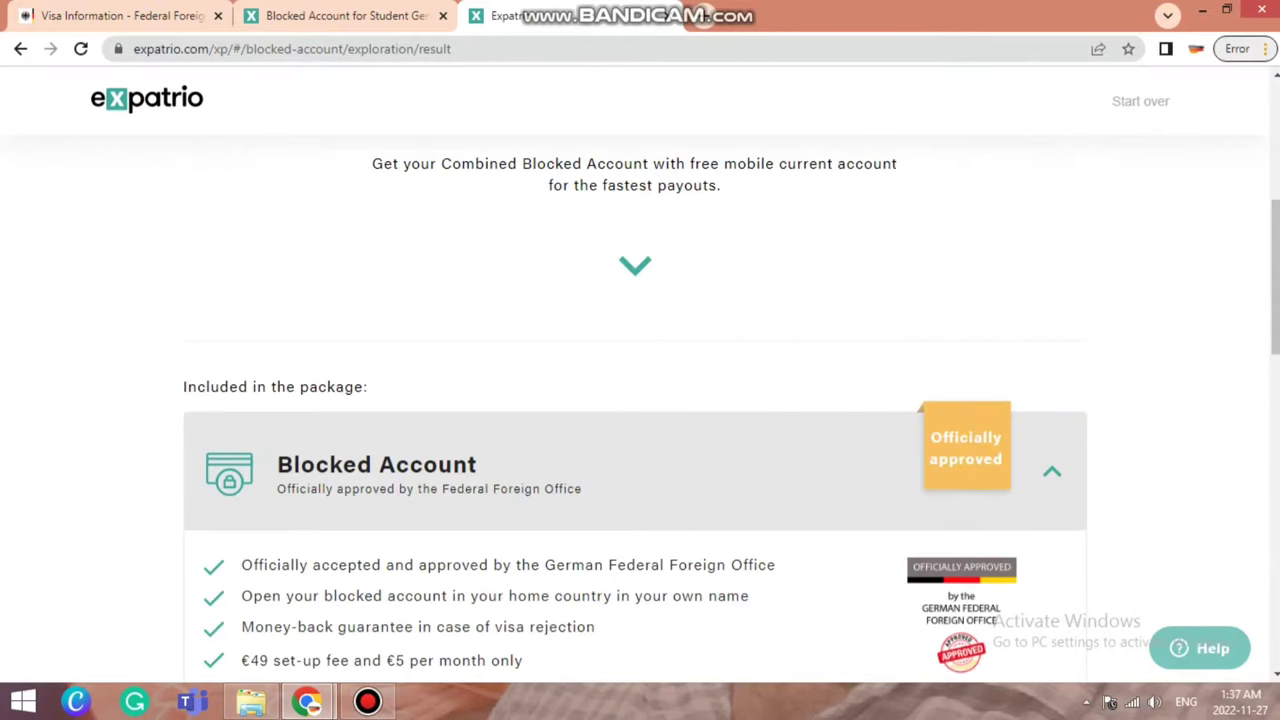
scroll(640, 400, down, 5)
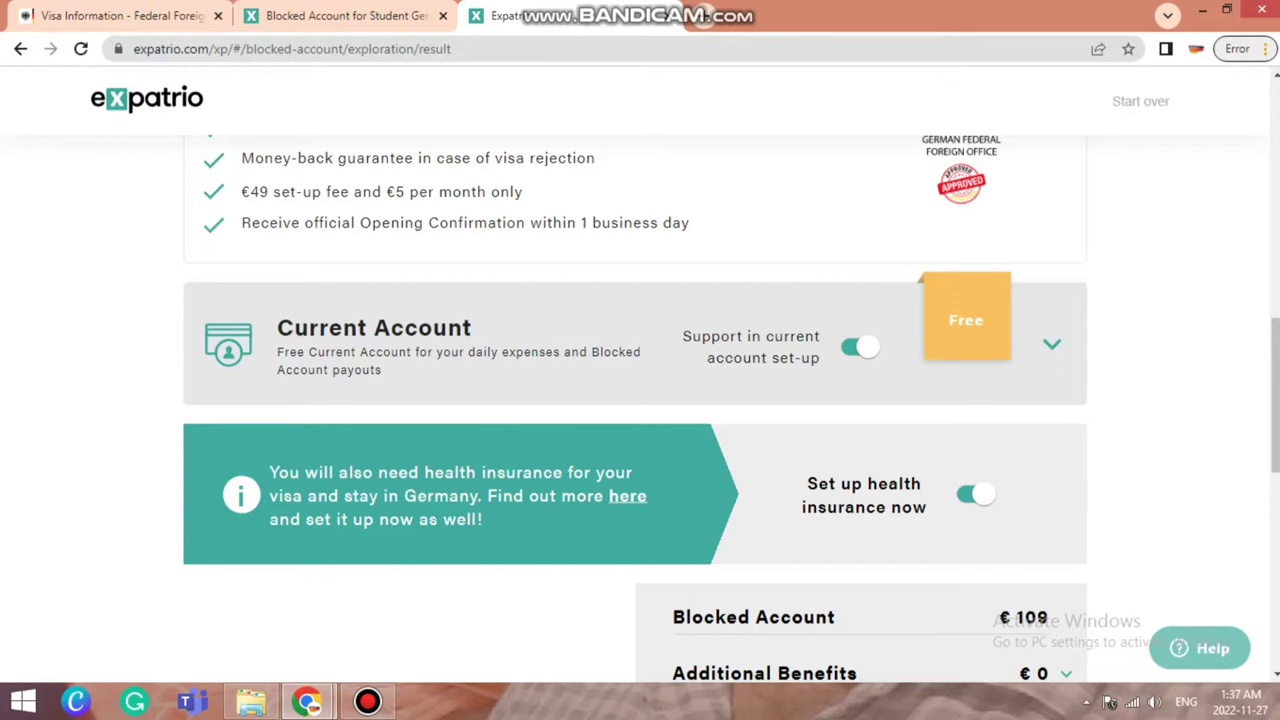
scroll(640, 400, down, 2)
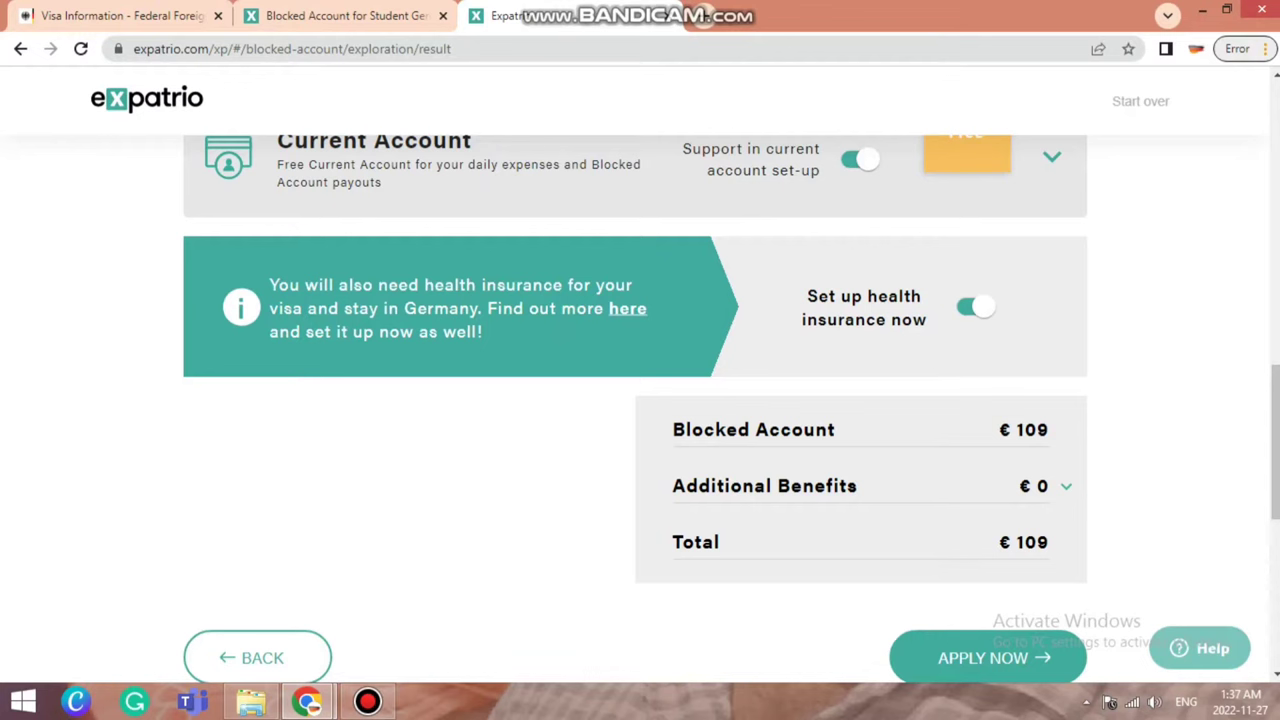
click(1066, 486)
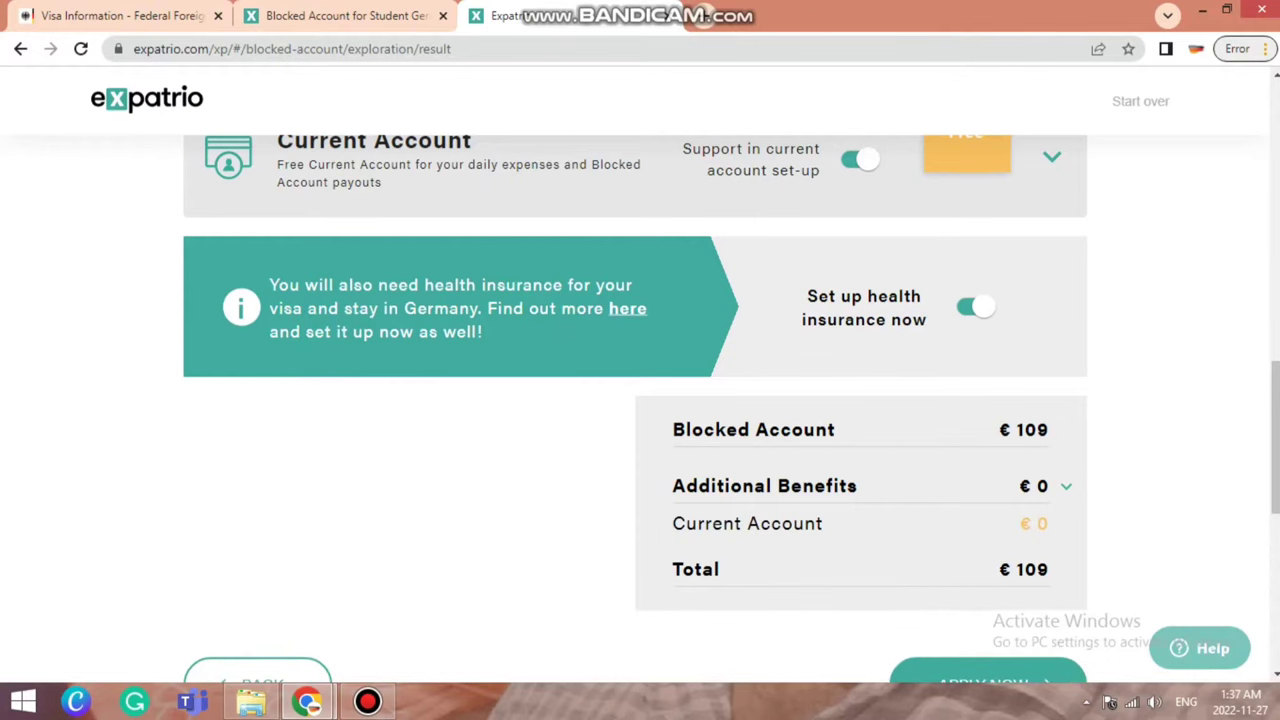
scroll(966, 494, down, 2)
click(966, 494)
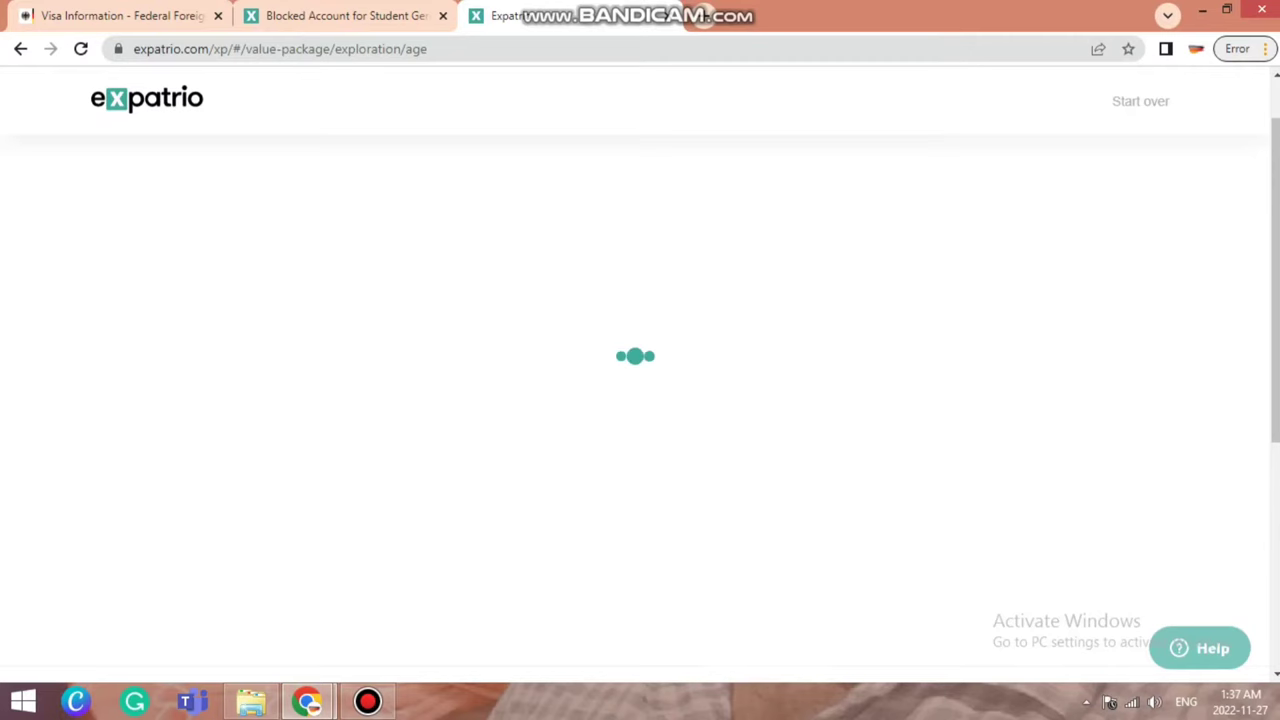
- Answer age 'at least 18, younger than 23' and no children to reach the Value Package
scroll(640, 400, down, 1)
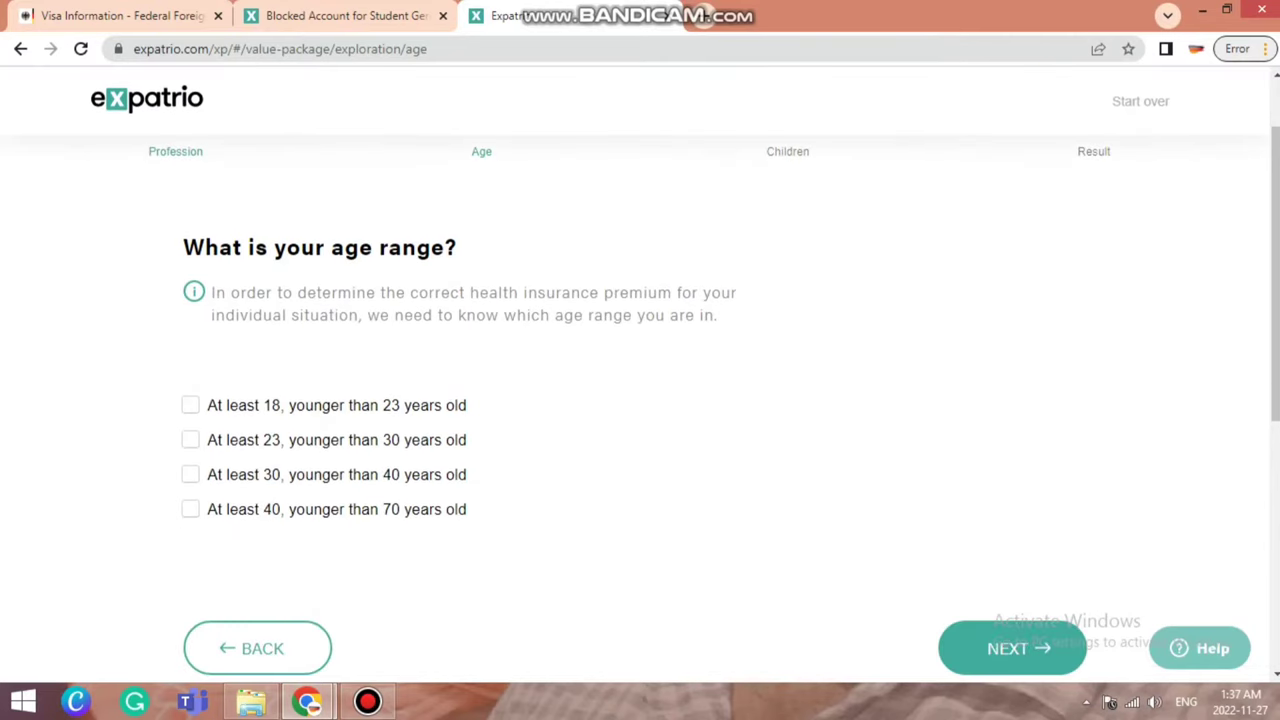
click(190, 405)
click(1011, 648)
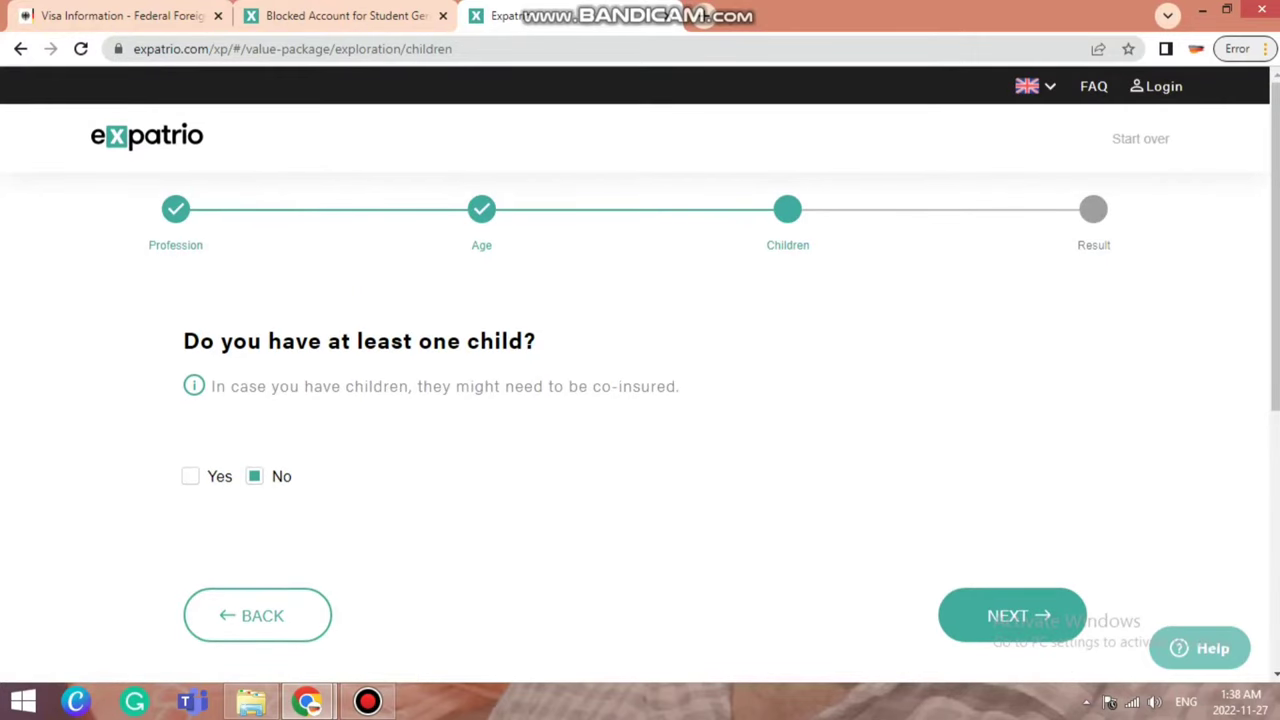
click(1043, 615)
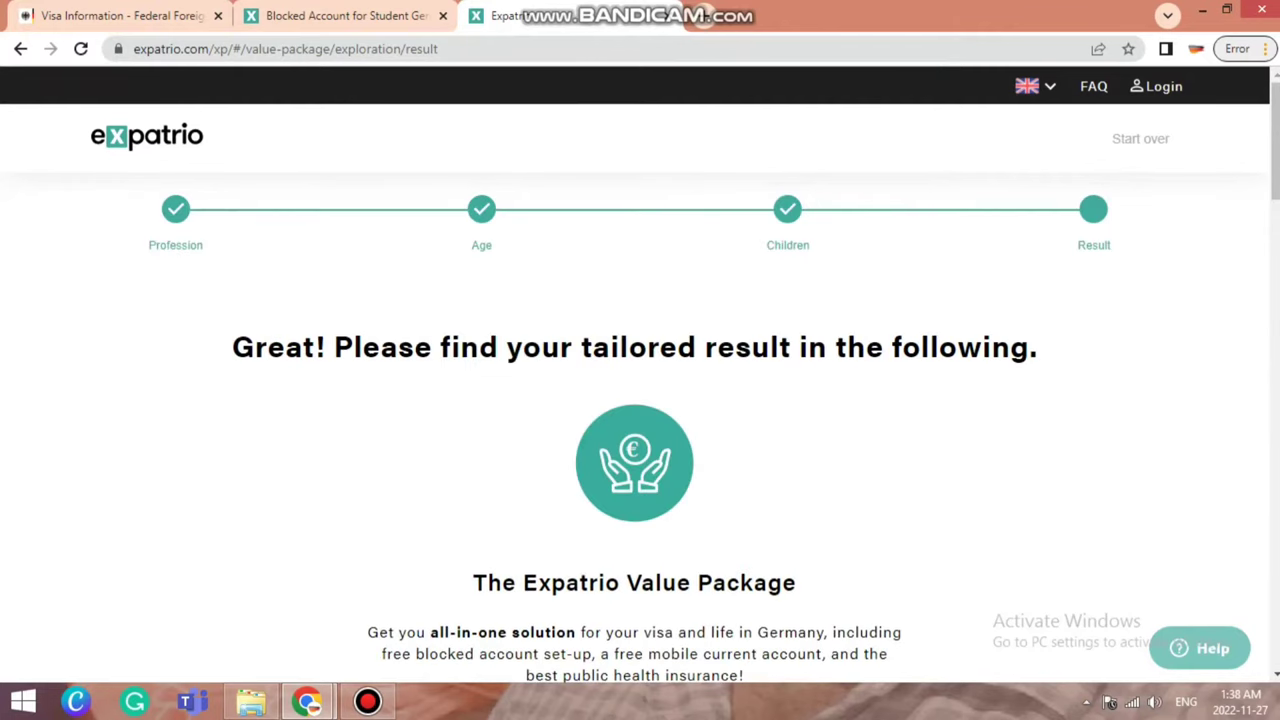
- Expand the Health Insurance and Incoming Insurance coverage details of the Value Package
scroll(640, 400, down, 6)
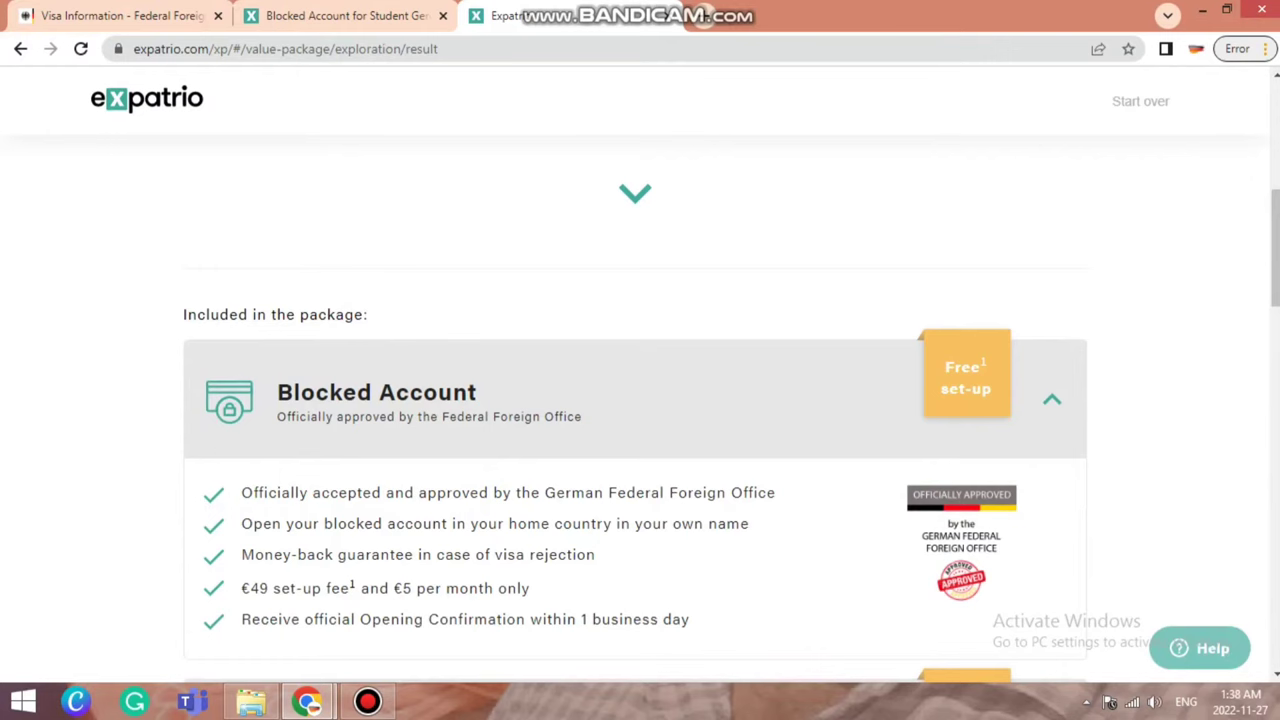
scroll(640, 400, down, 3)
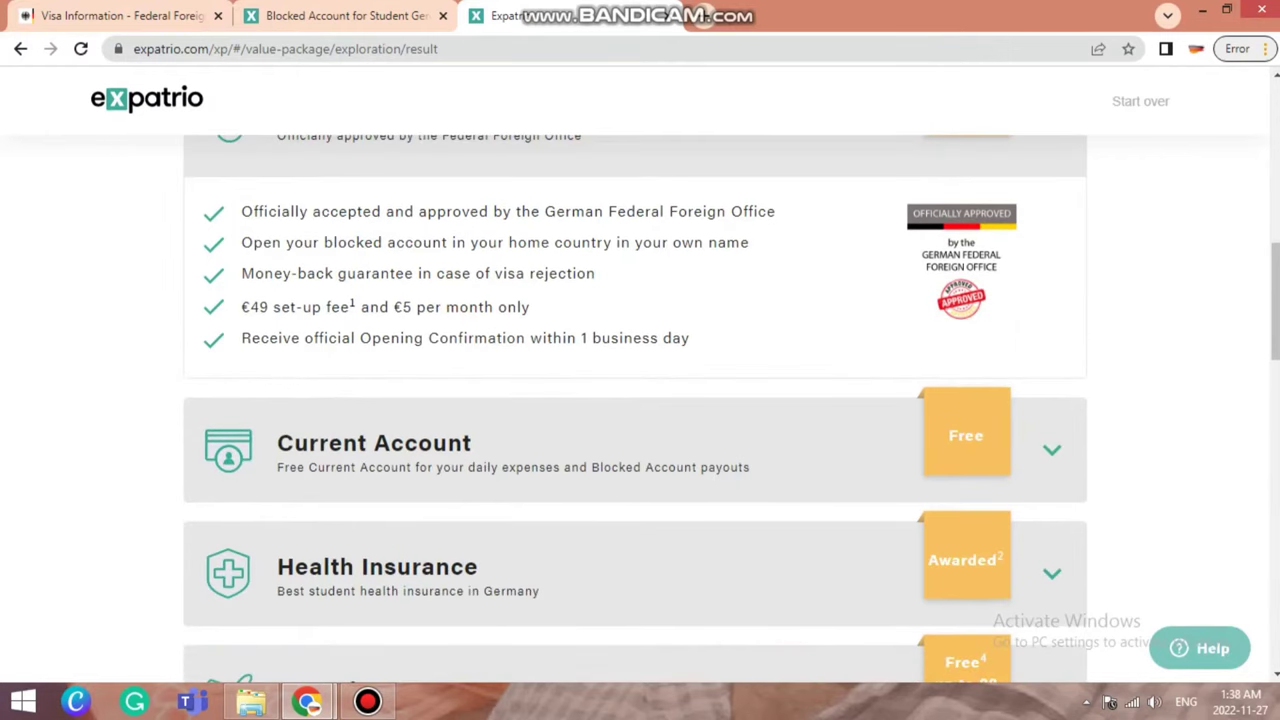
scroll(640, 400, down, 3)
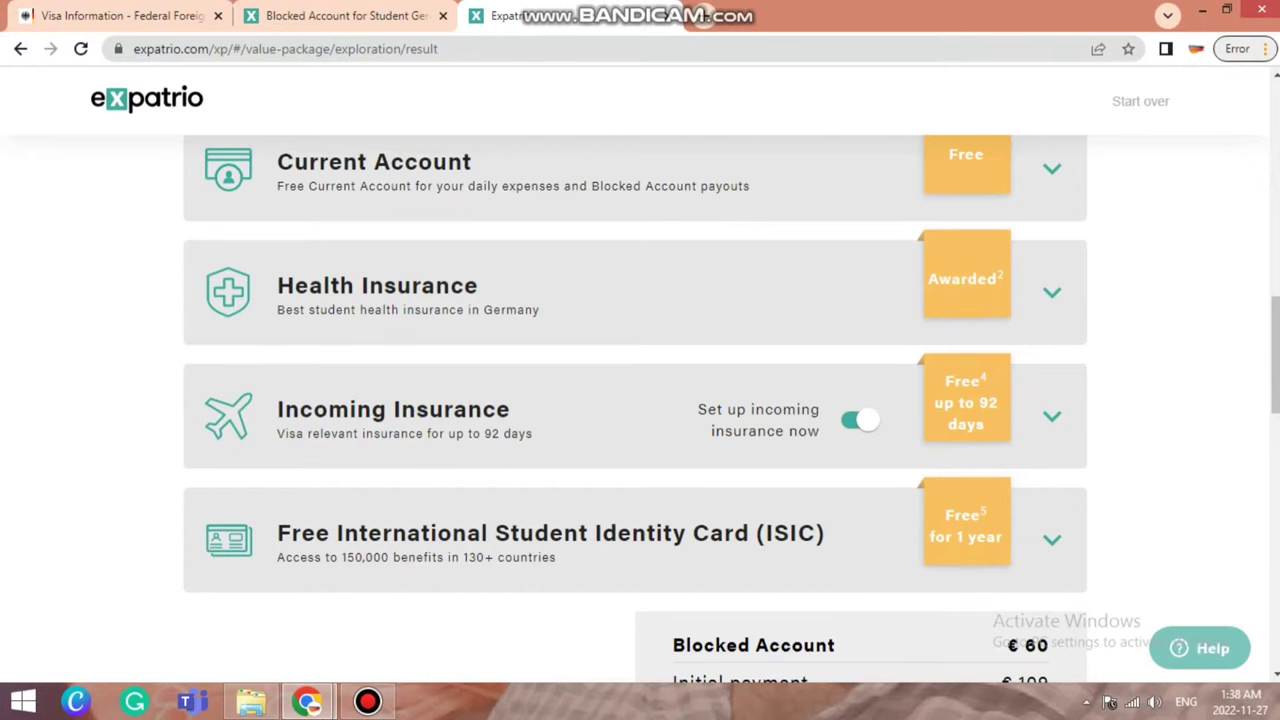
click(1050, 290)
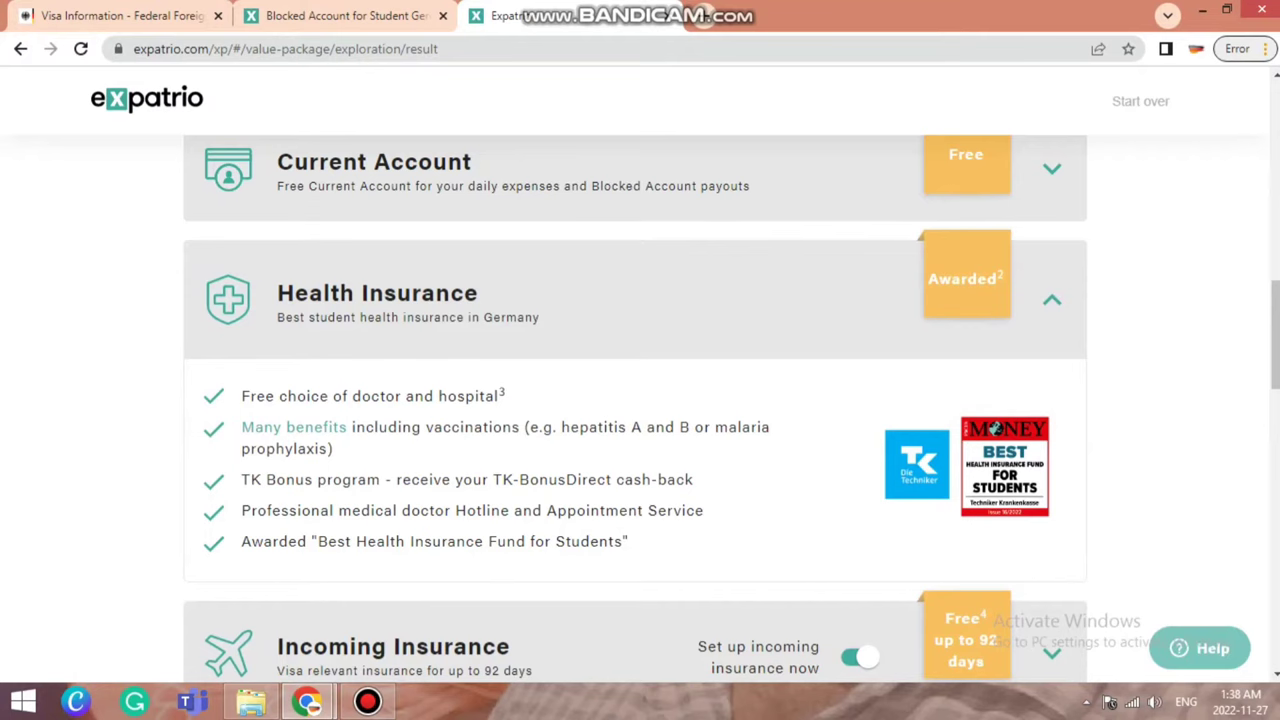
scroll(640, 400, down, 3)
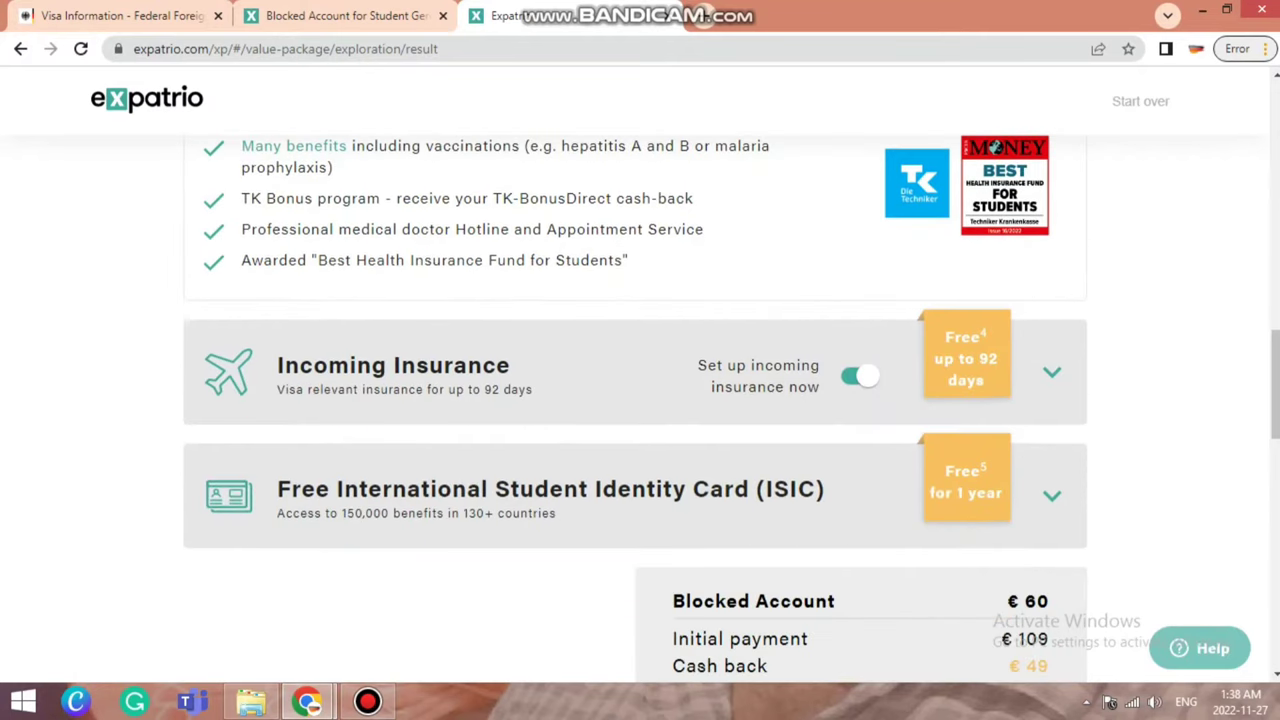
click(1051, 372)
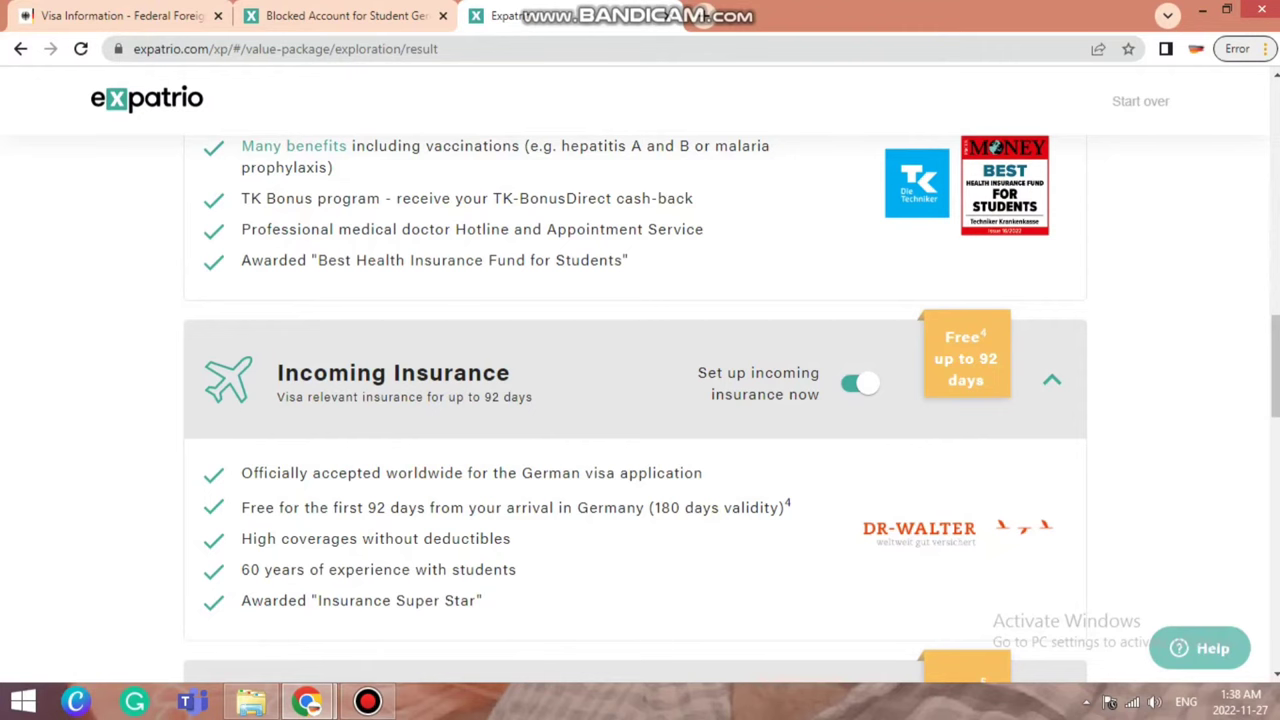
- Expand Additional Benefits and check the total of €60 plus €117.50 monthly
scroll(640, 400, down, 3)
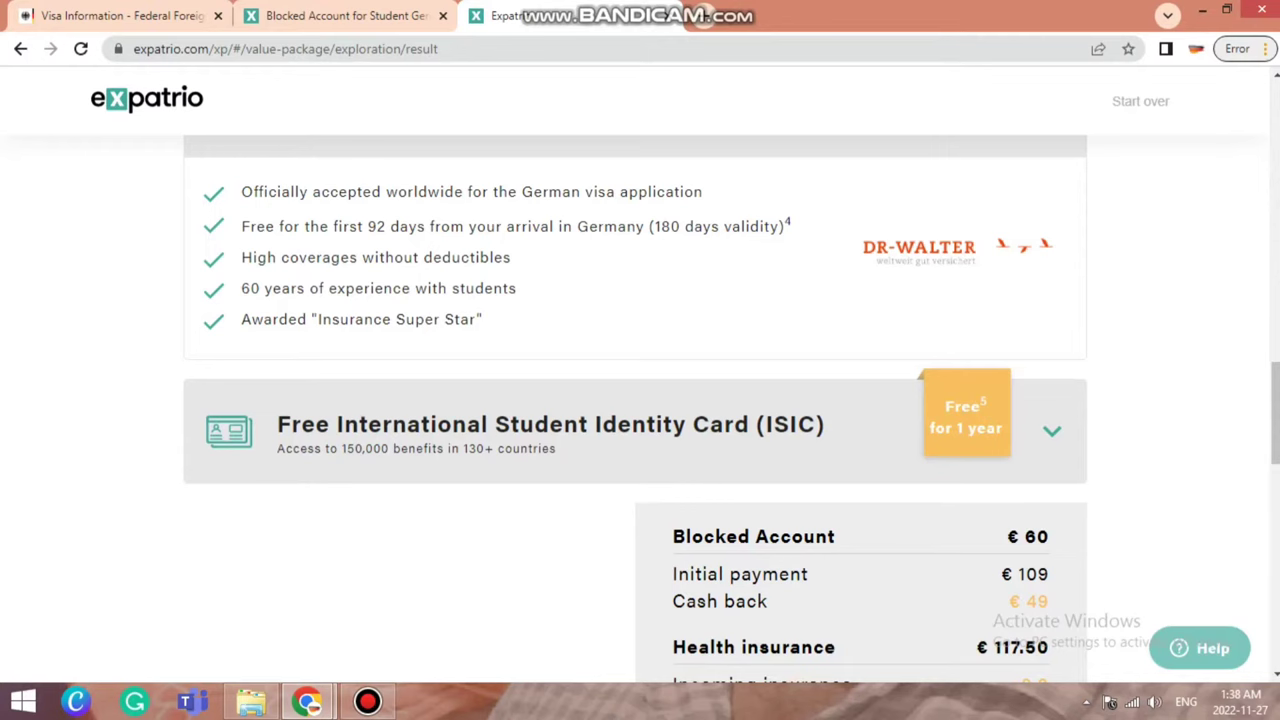
scroll(640, 400, down, 2)
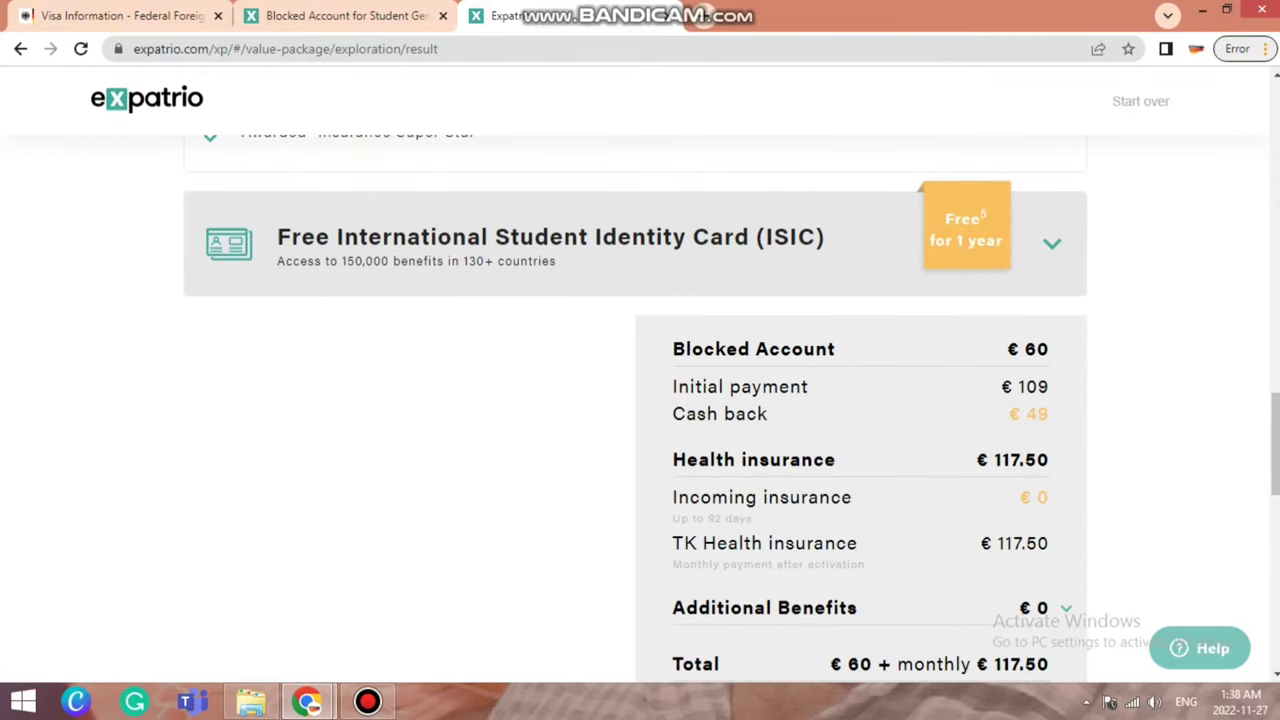
scroll(640, 400, down, 3)
scroll(640, 400, up, 2)
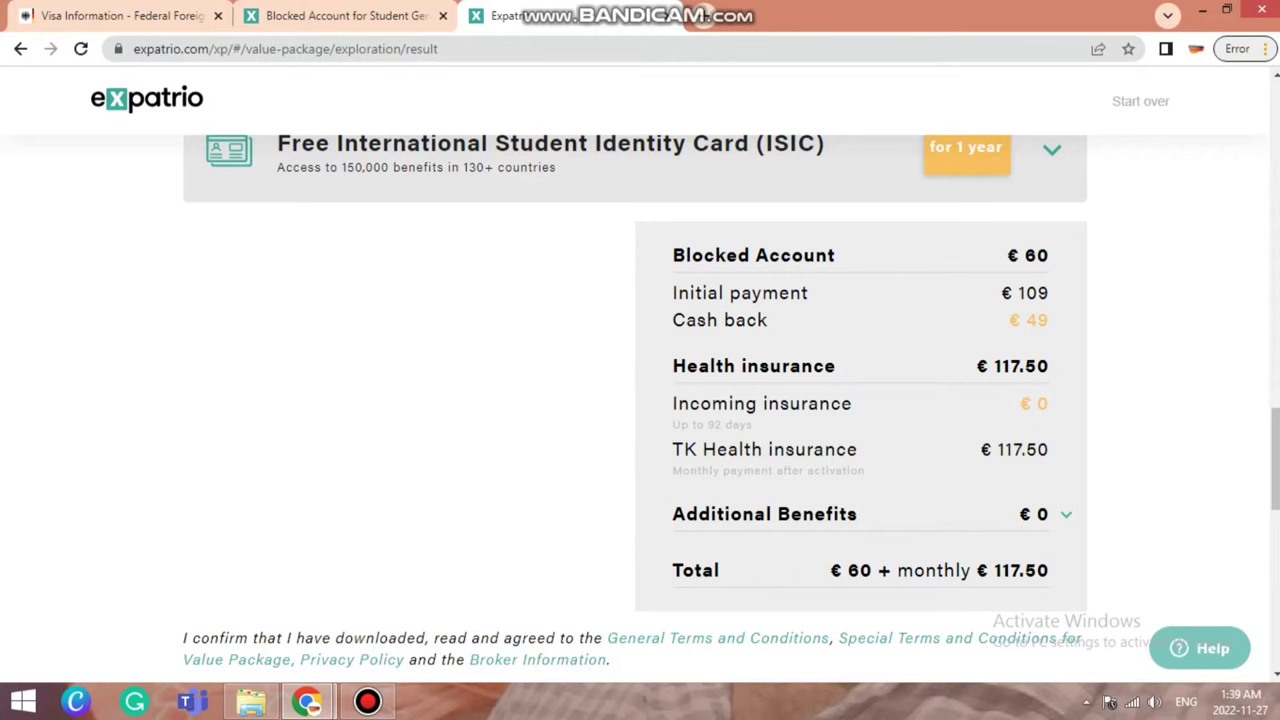
click(1066, 514)
scroll(640, 400, down, 1)
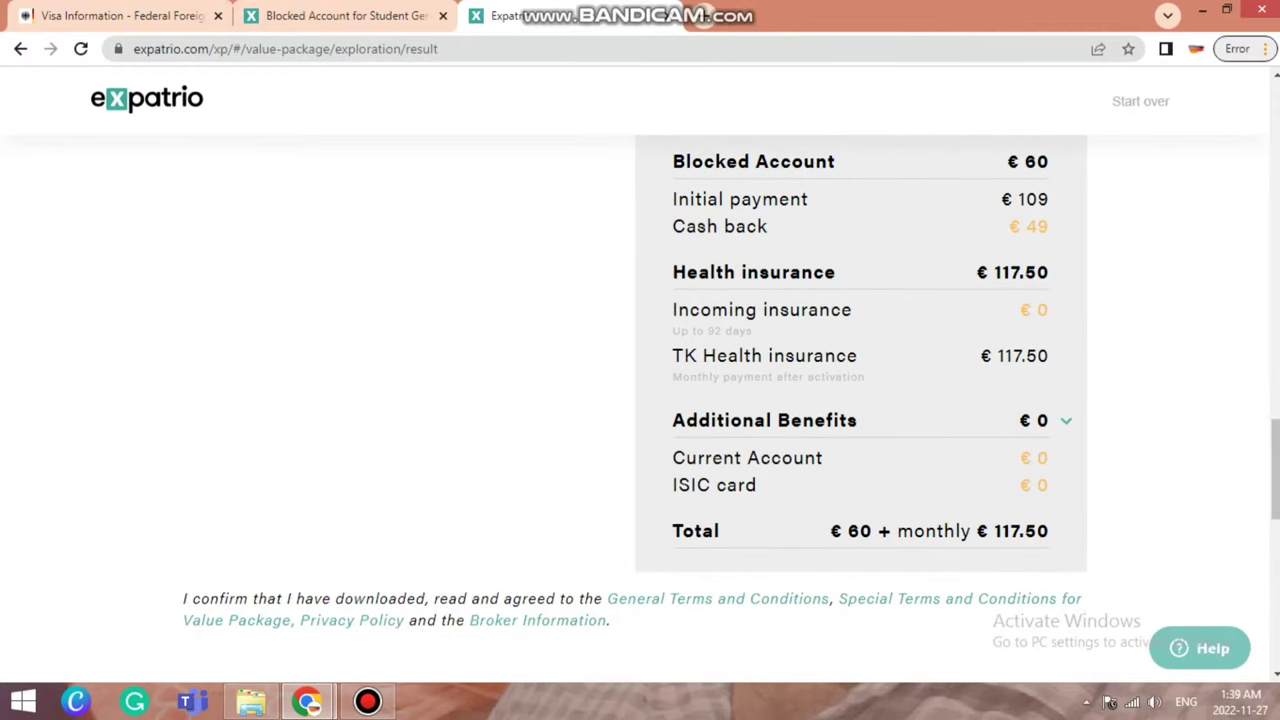
drag(1048, 531, 830, 531)
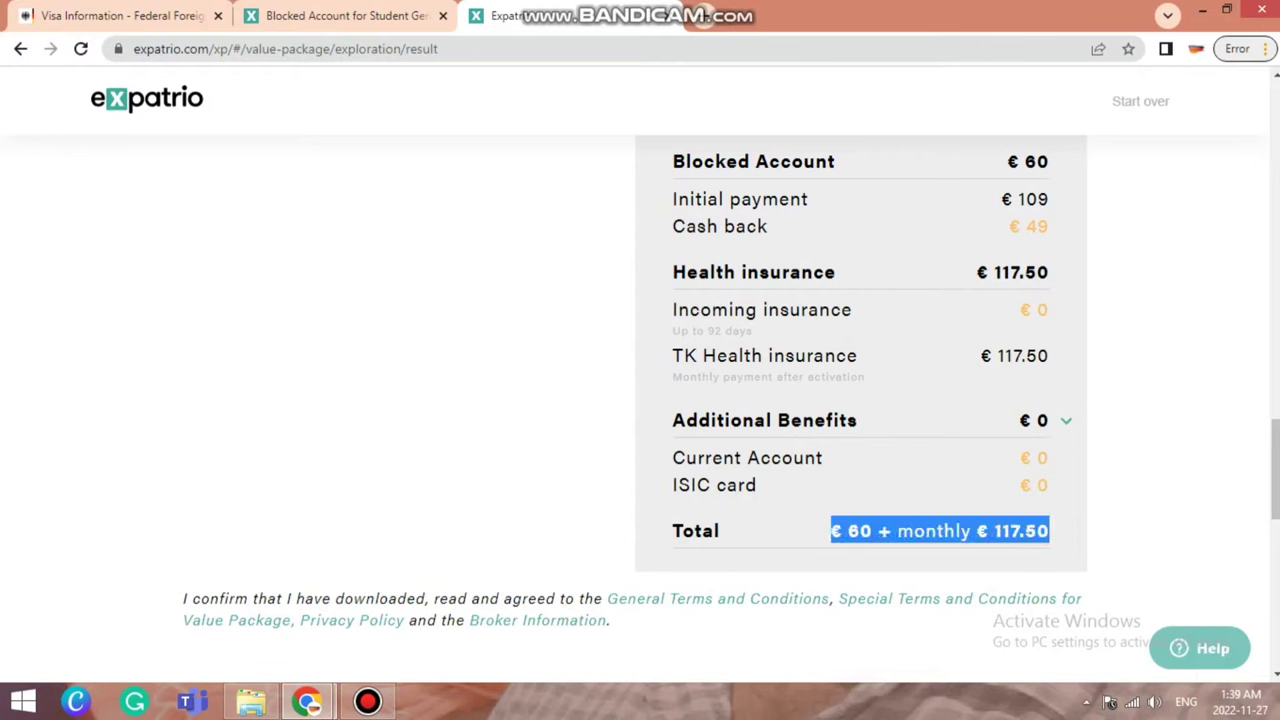
click(1045, 530)
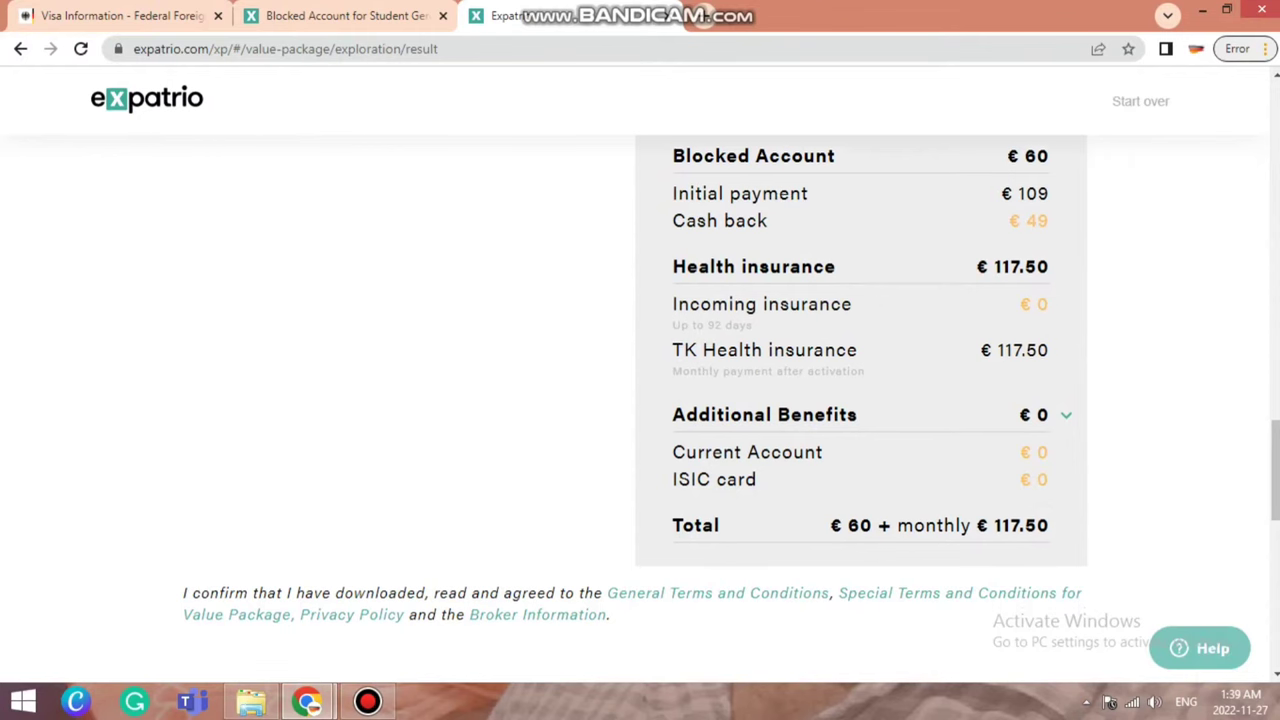
scroll(975, 456, down, 3)
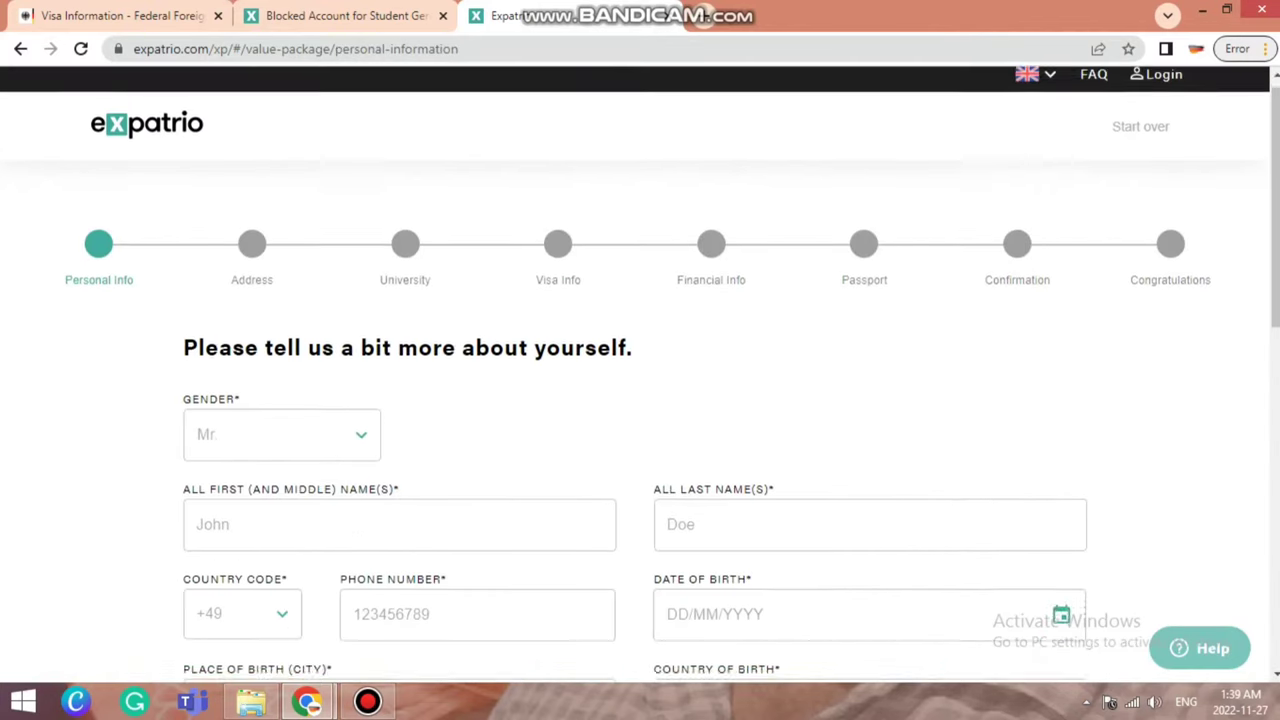
- Select Mr. as gender and enter the applicant's first and last name
scroll(640, 400, down, 6)
scroll(640, 400, up, 6)
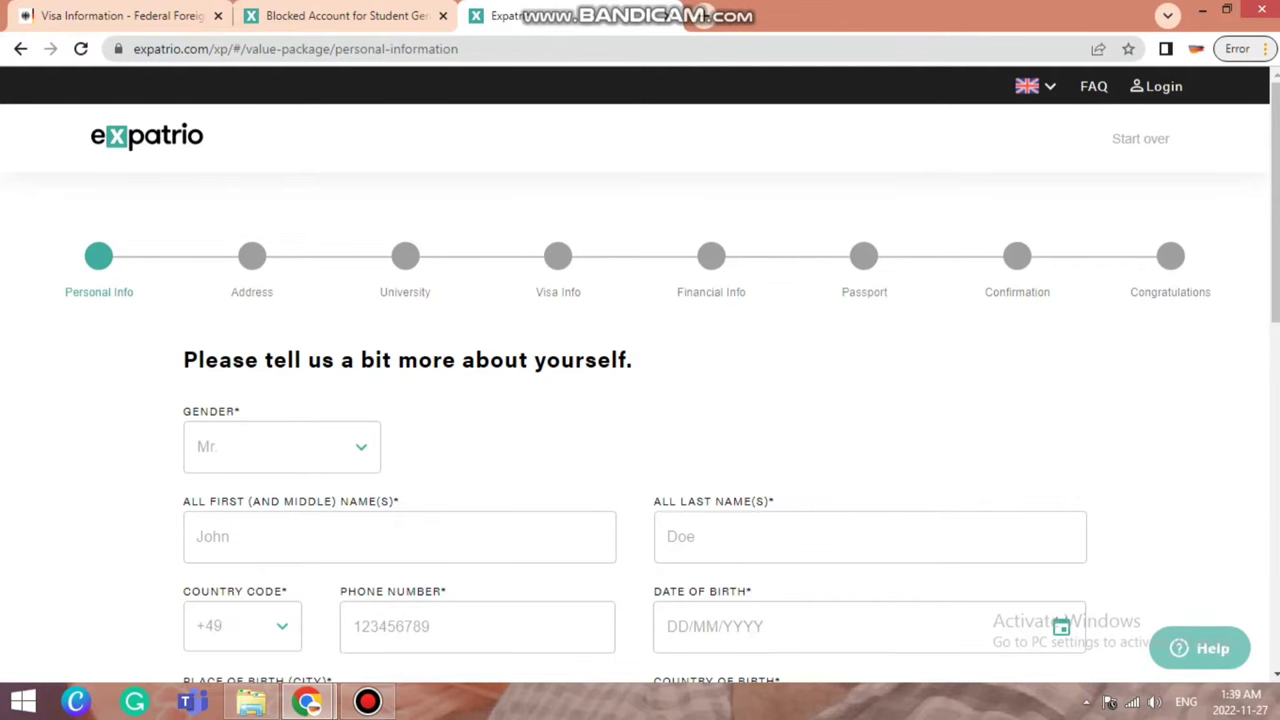
key(shift+Tab)
key(space)
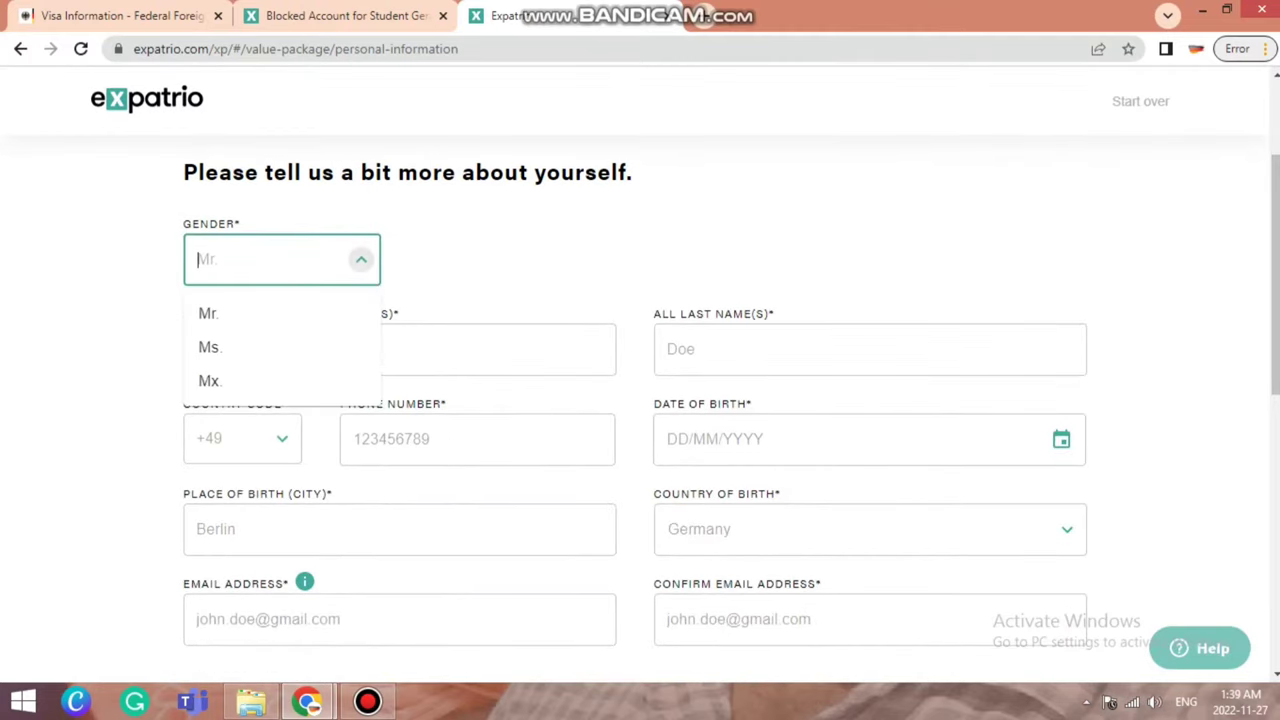
click(329, 302)
click(331, 338)
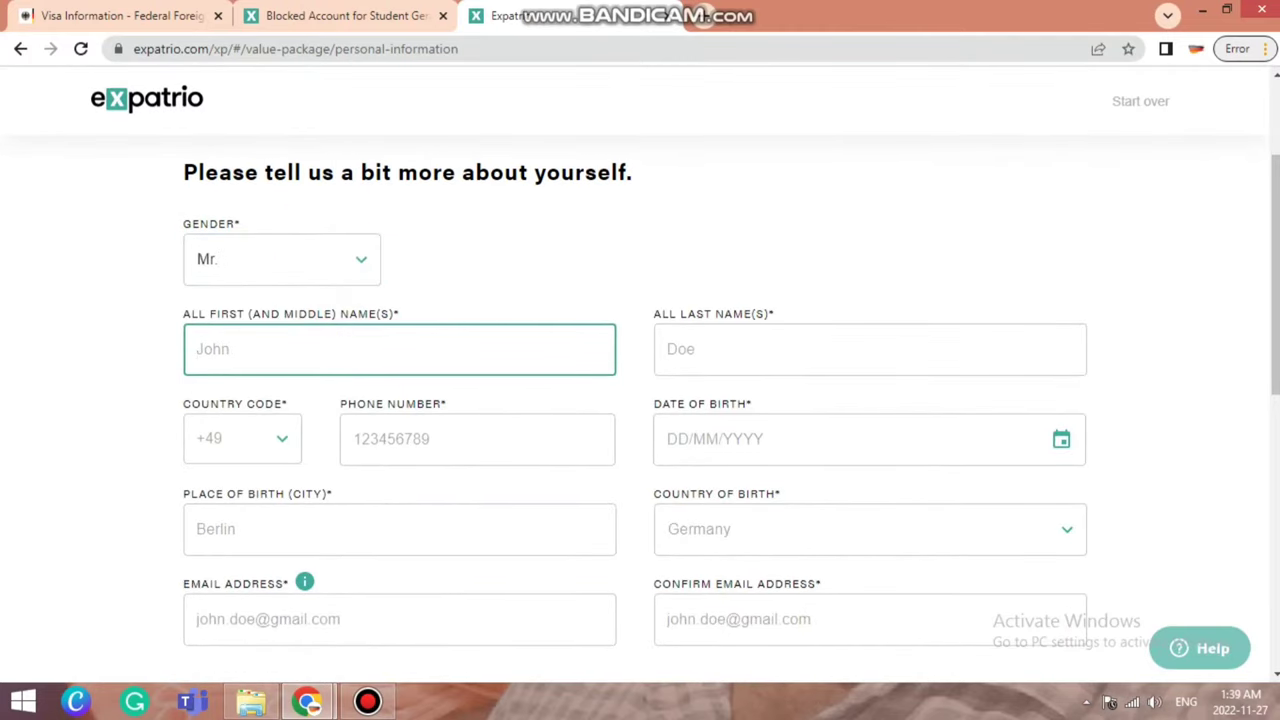
text(John)
click(766, 357)
text(Doe)
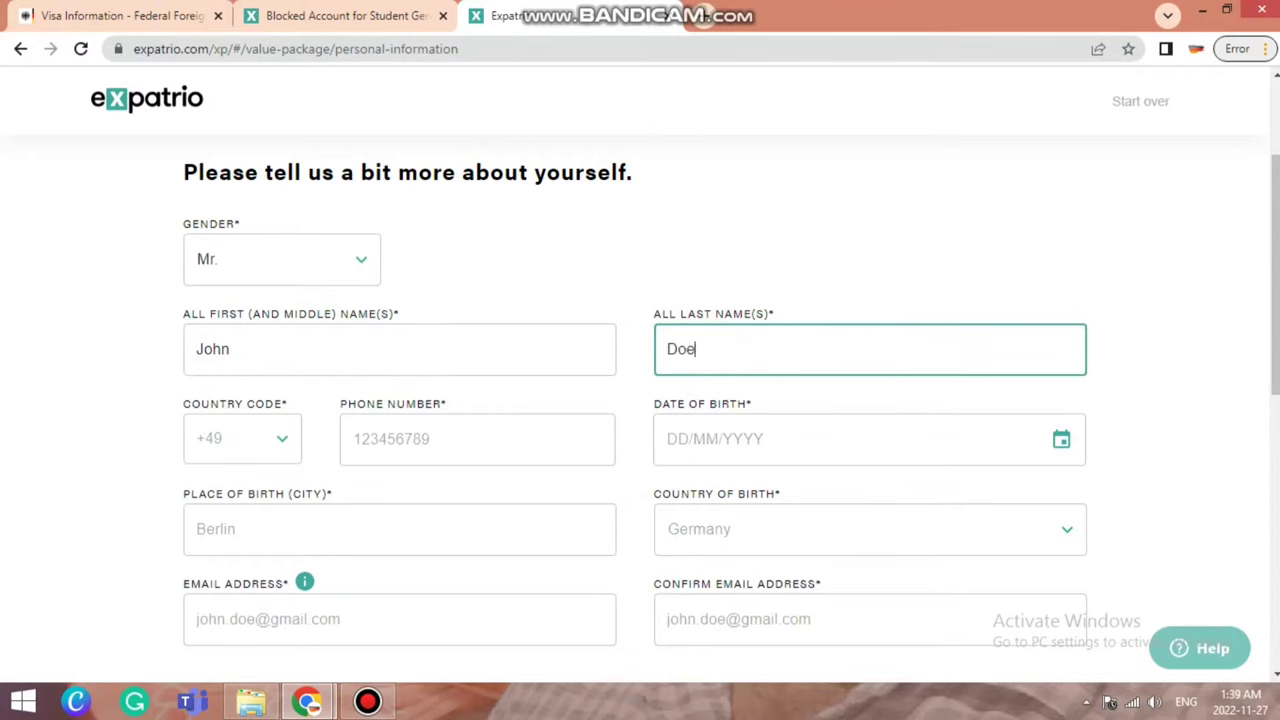
- Set the phone country code to India +91
click(280, 438)
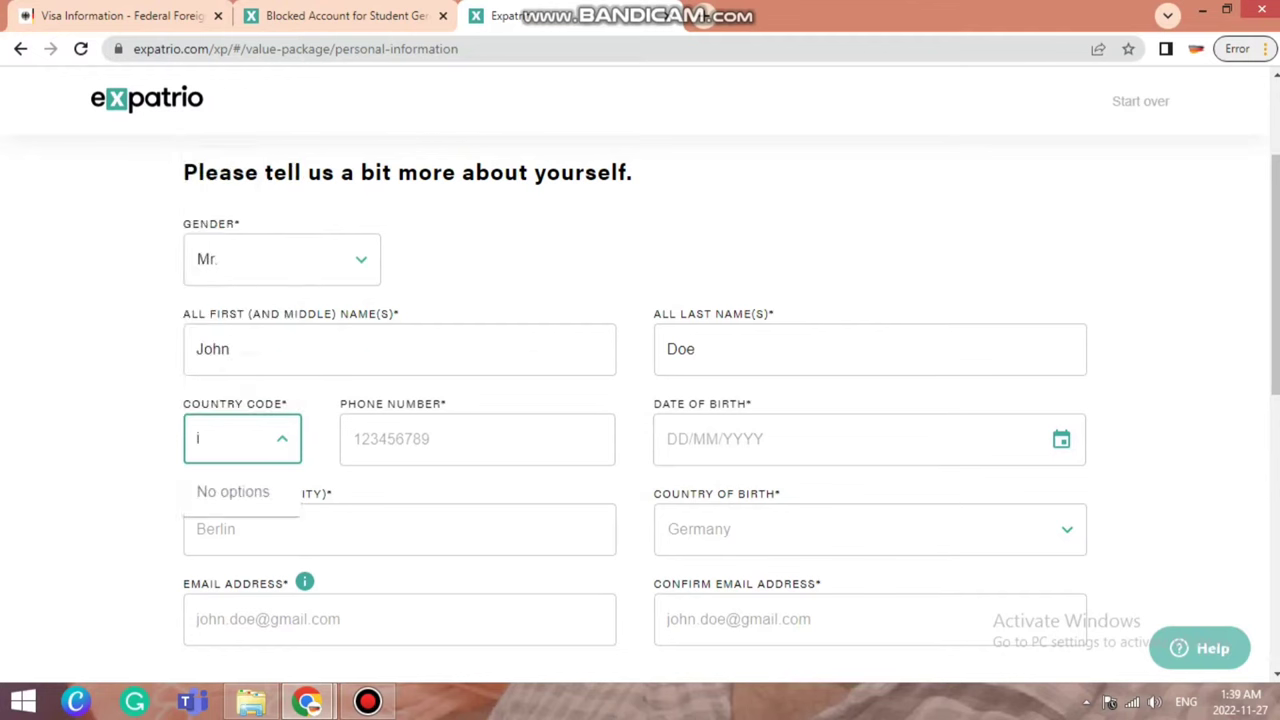
key(BackSpace)
text(91)
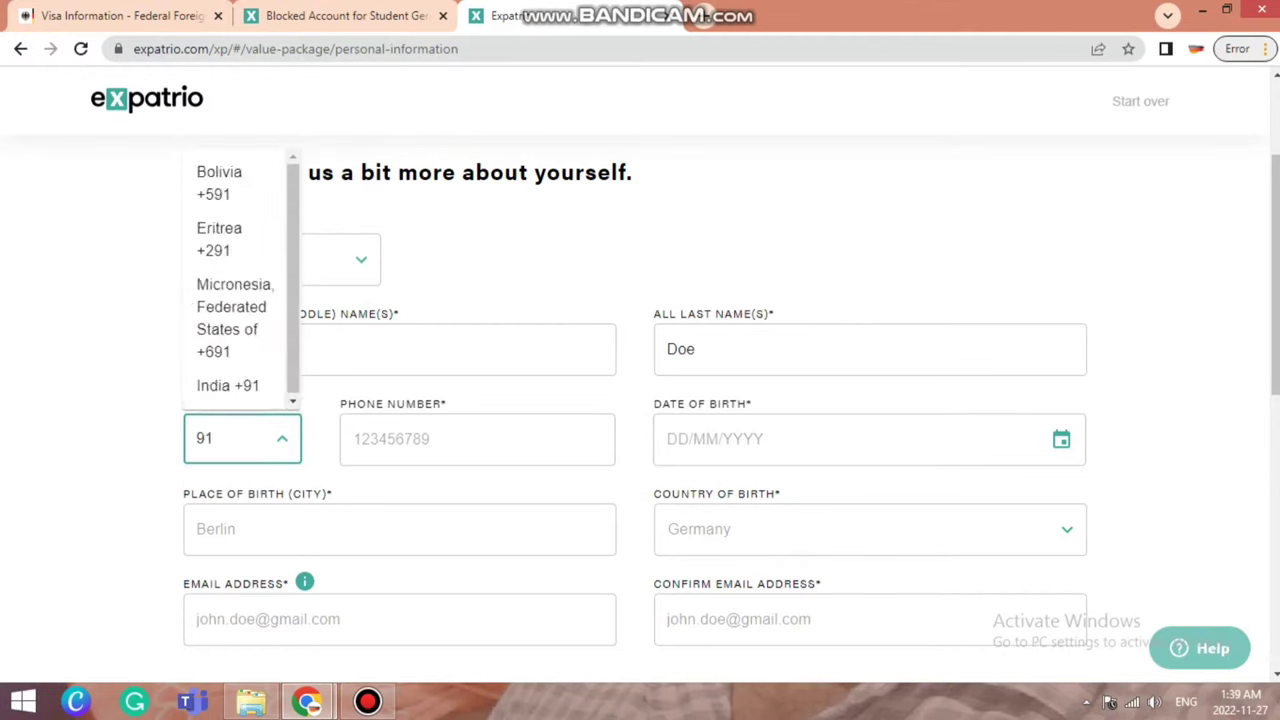
key(Up)
key(Return)
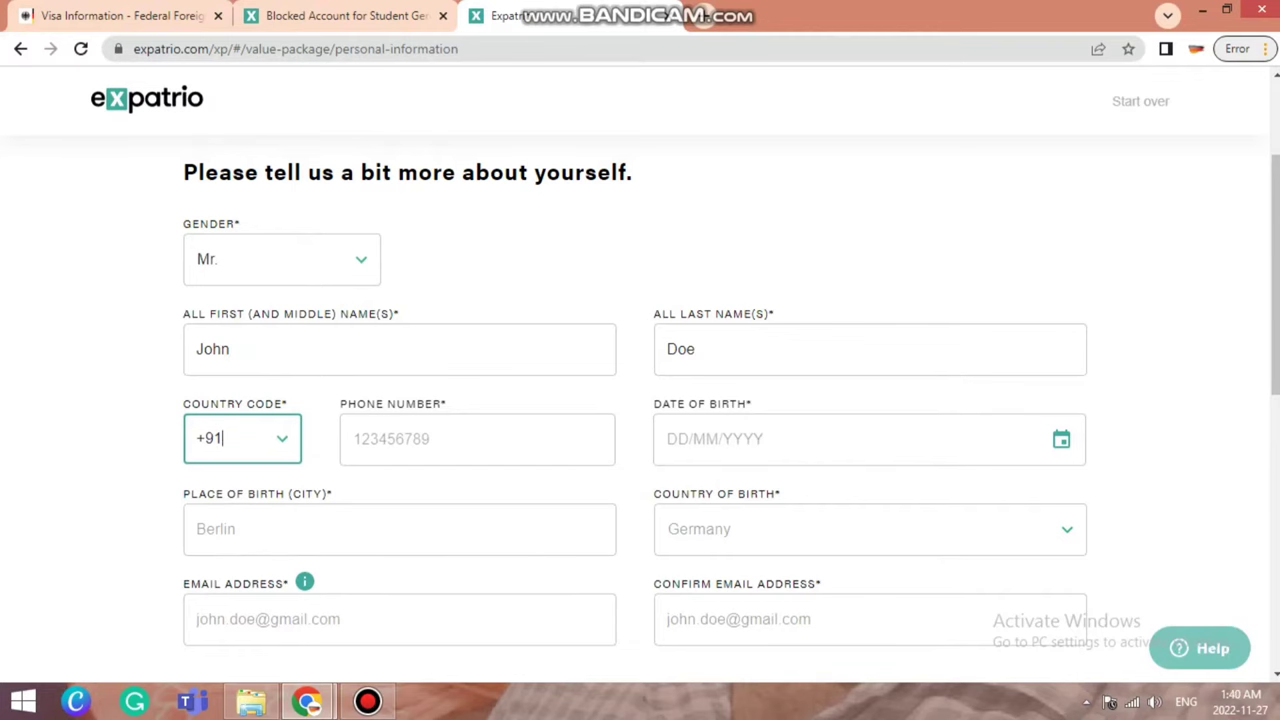
- Complete the remaining personal fields, including birthplace Delhi, India and an invitation code, and submit
click(368, 701)
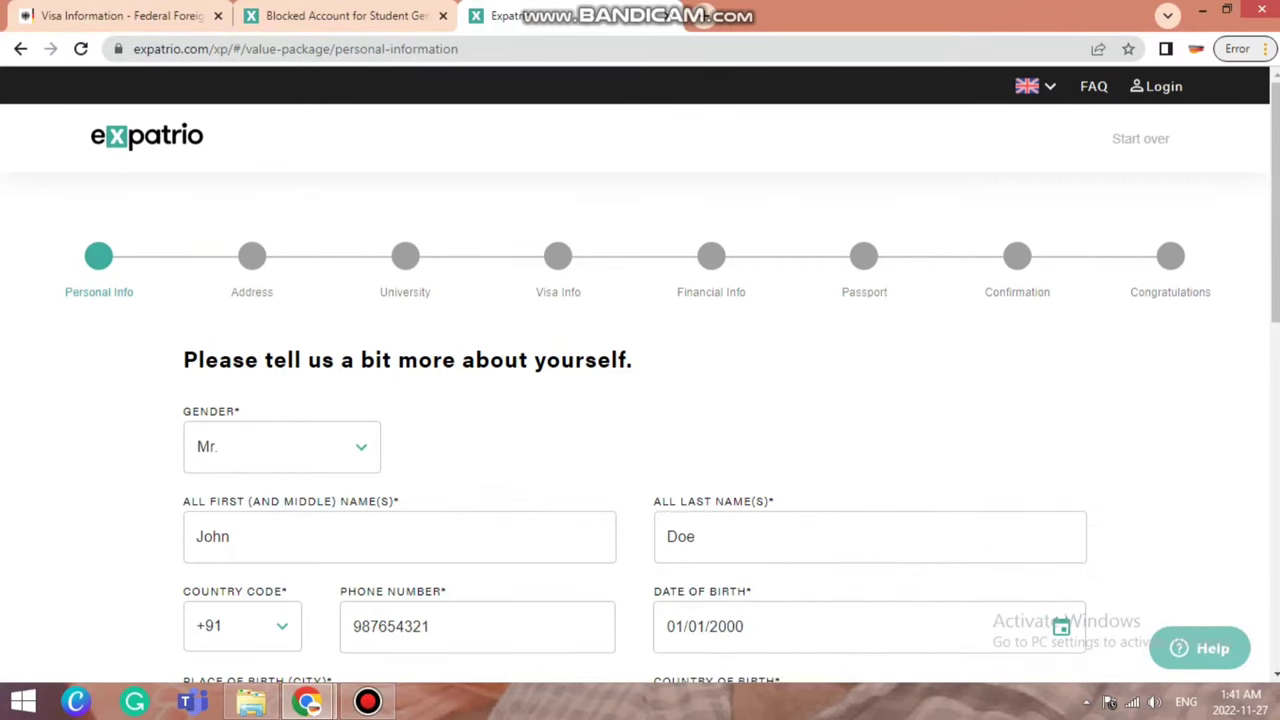
scroll(640, 374, down, 2)
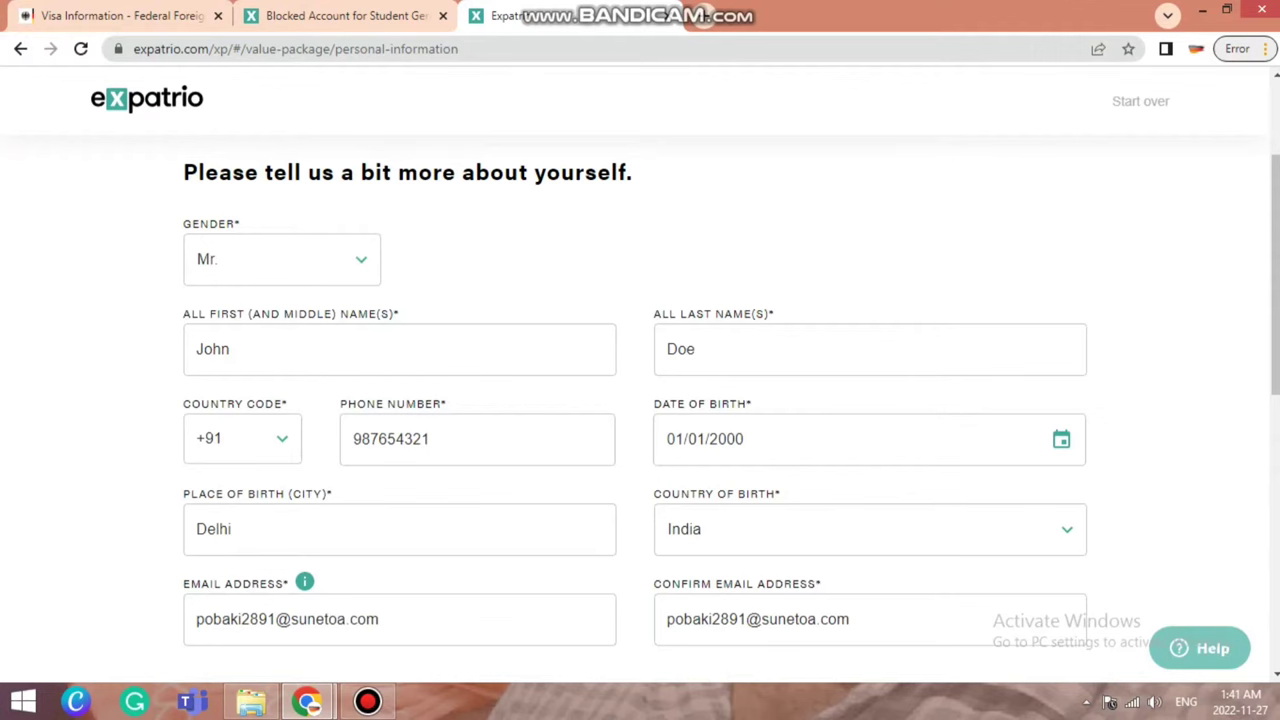
scroll(640, 400, down, 1)
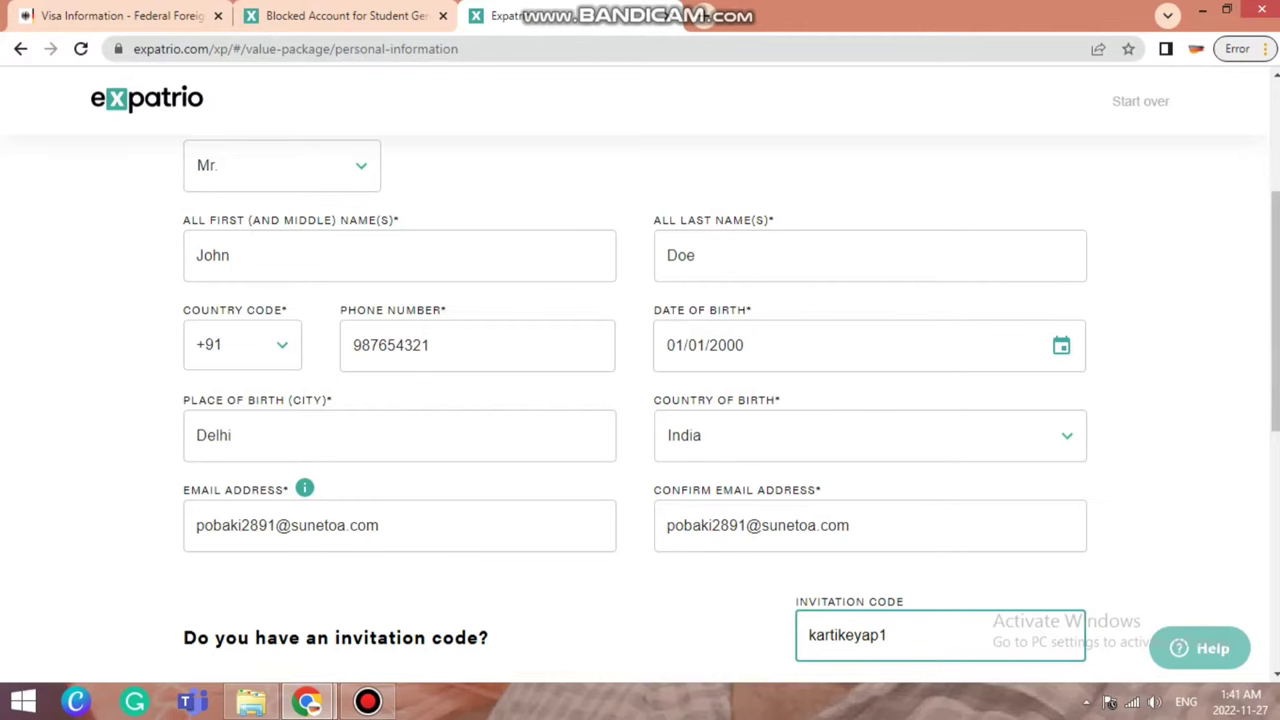
scroll(640, 400, up, 3)
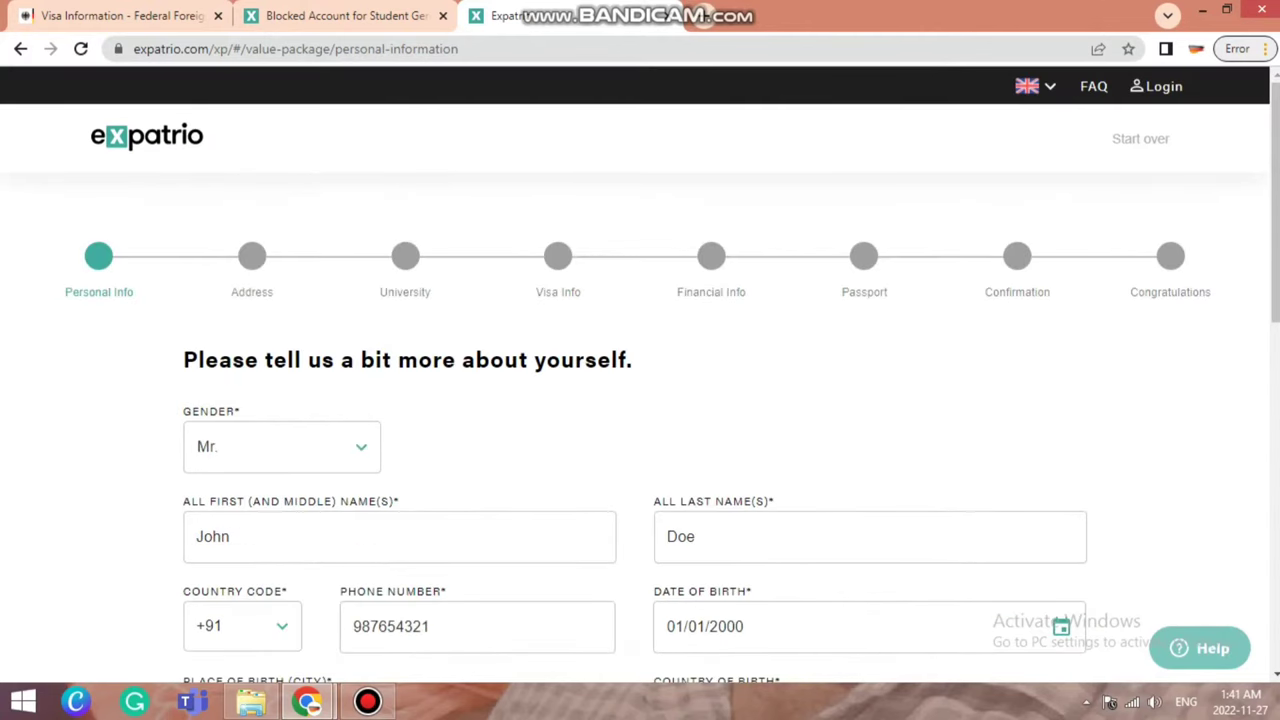
scroll(400, 536, down, 2)
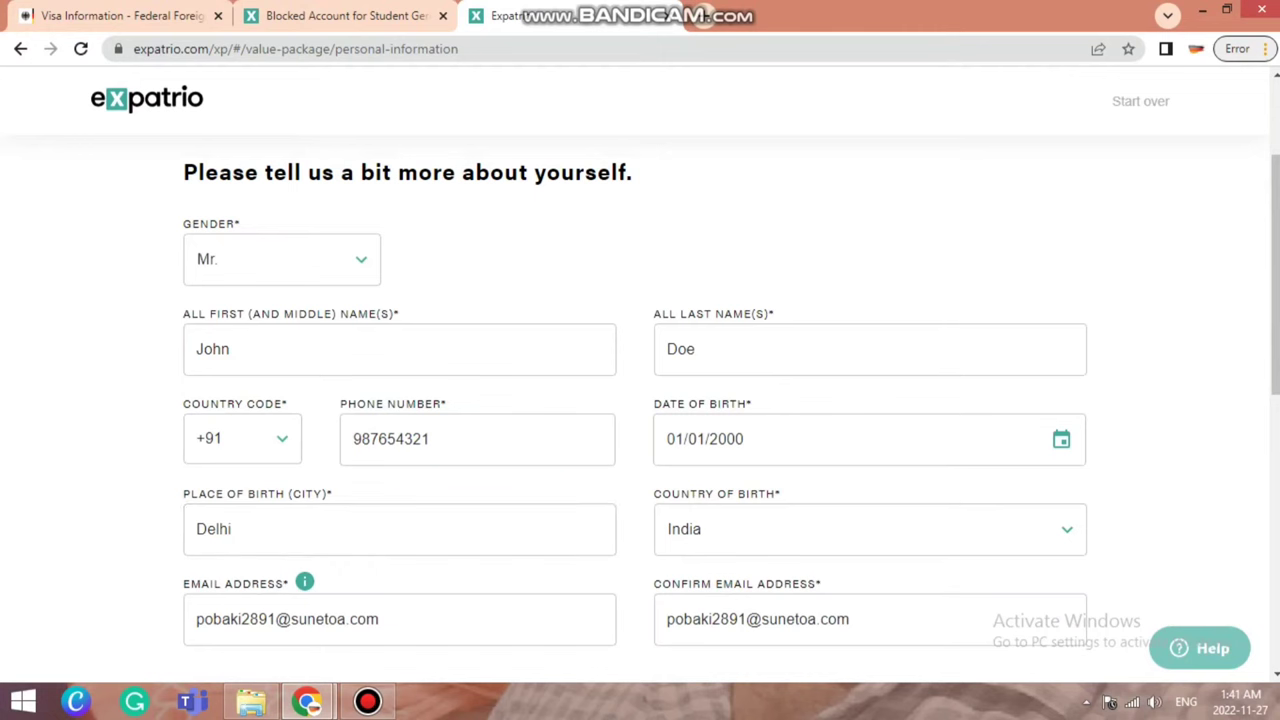
scroll(640, 400, down, 3)
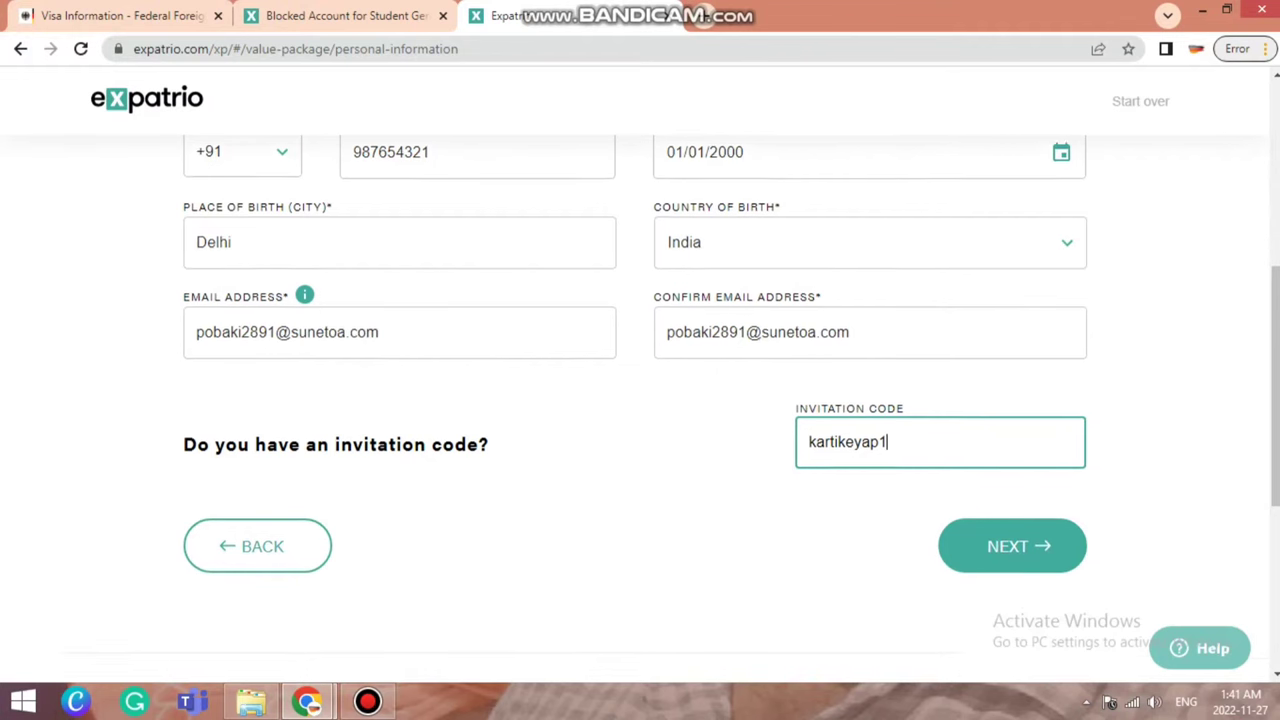
scroll(640, 400, down, 1)
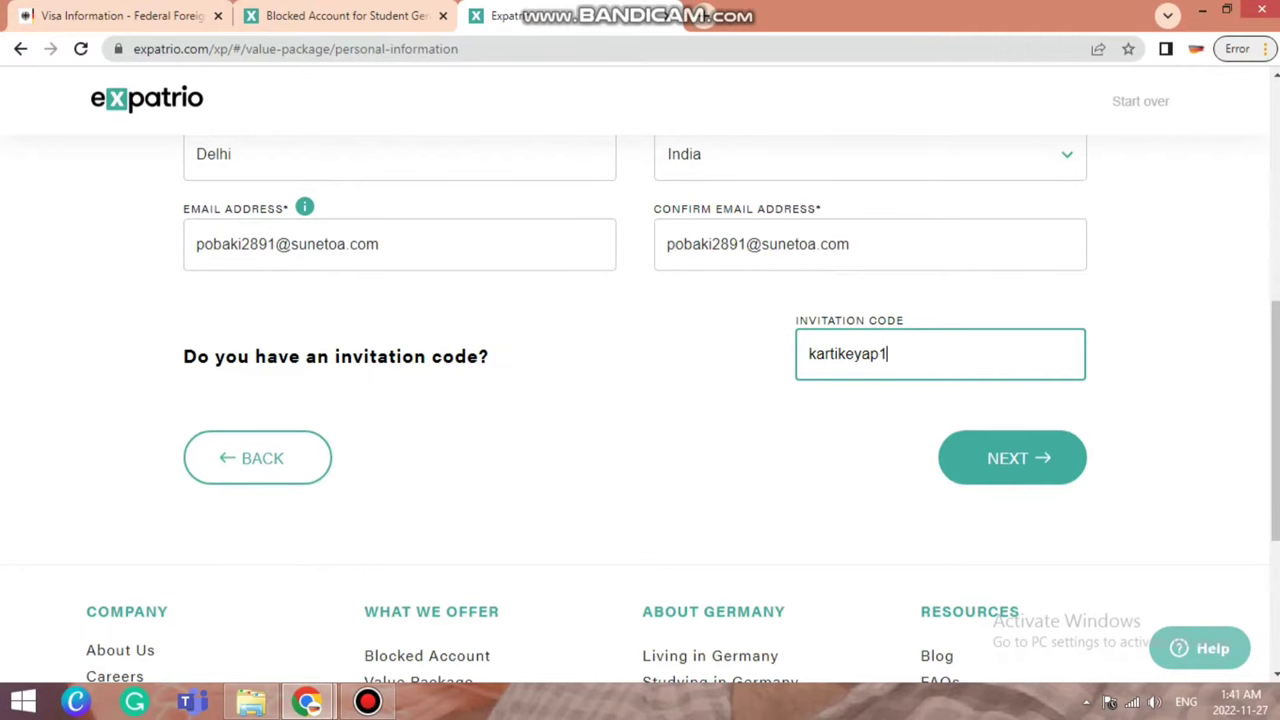
key(Return)
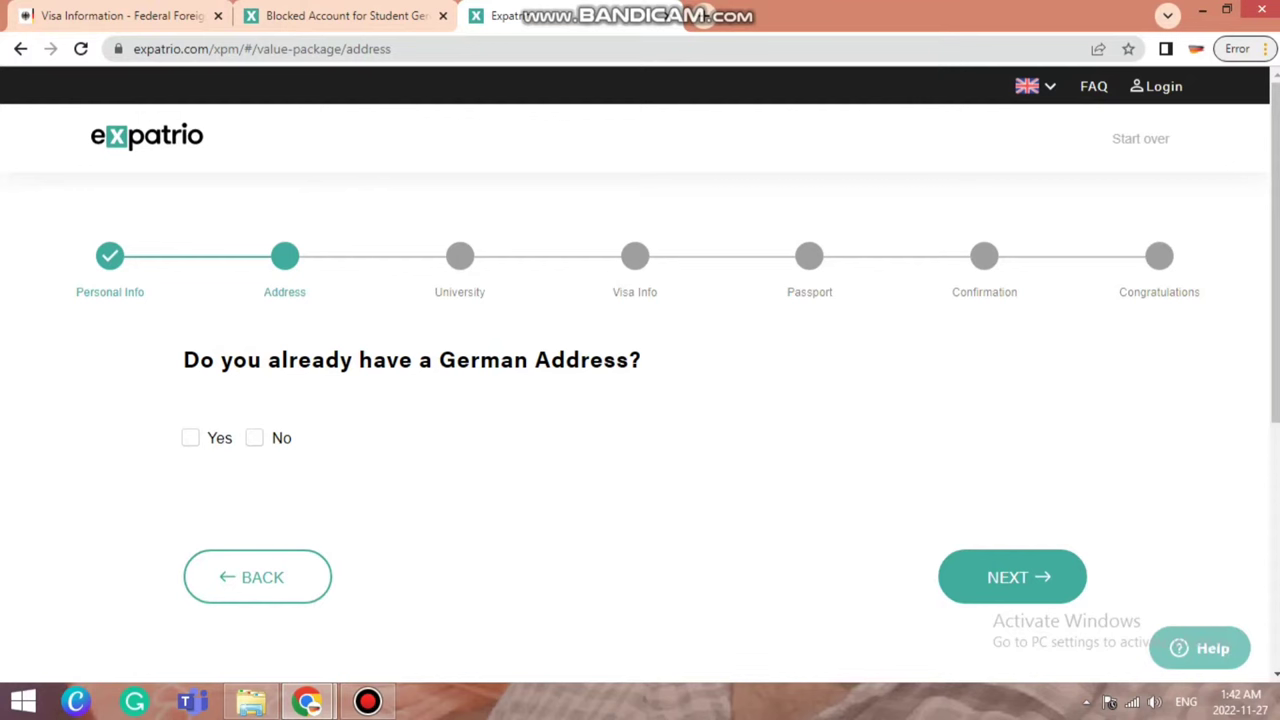
- Answer no German address and enter the current street, house number, ZIP code and city
click(254, 437)
scroll(640, 400, down, 2)
scroll(640, 400, down, 1)
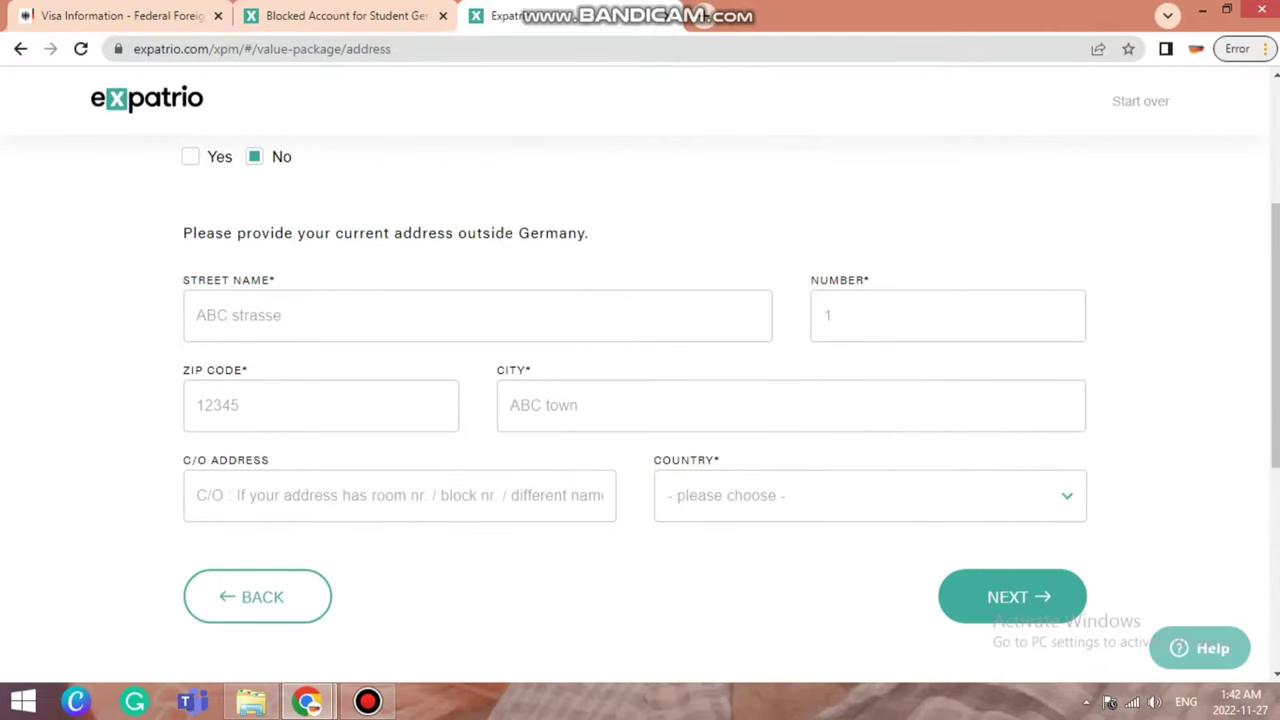
click(278, 316)
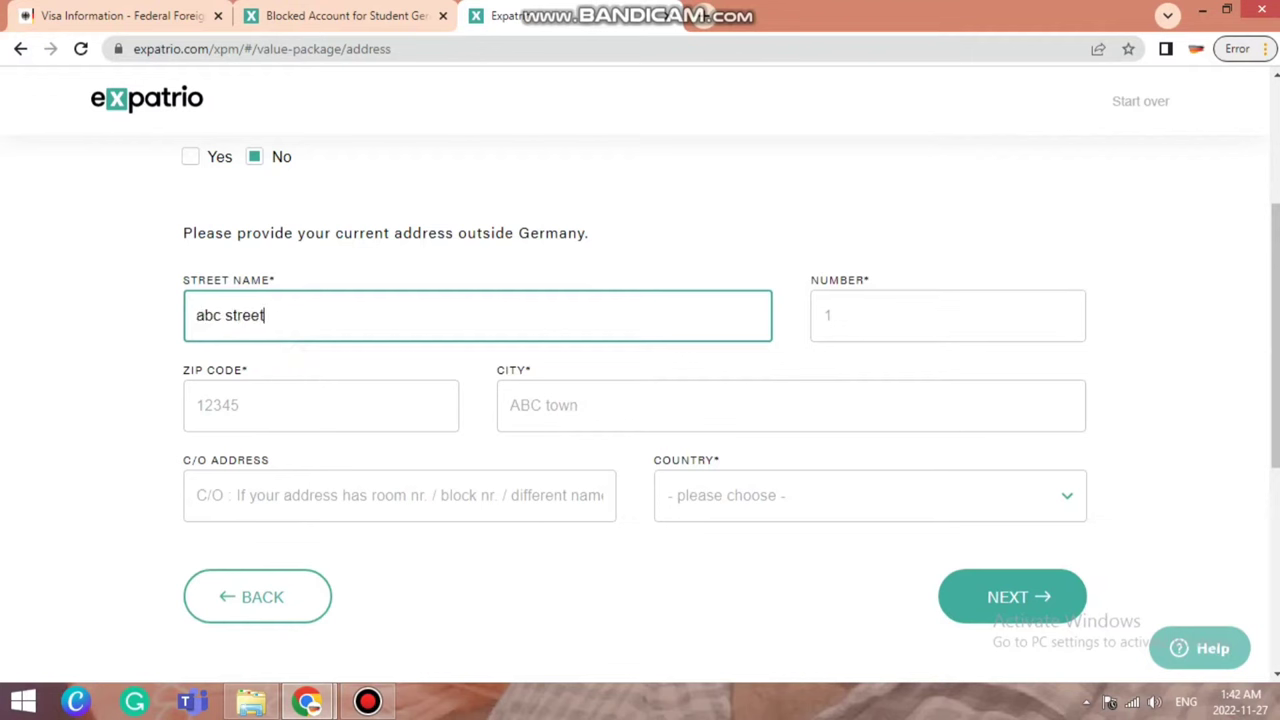
click(940, 316)
click(918, 372)
click(247, 401)
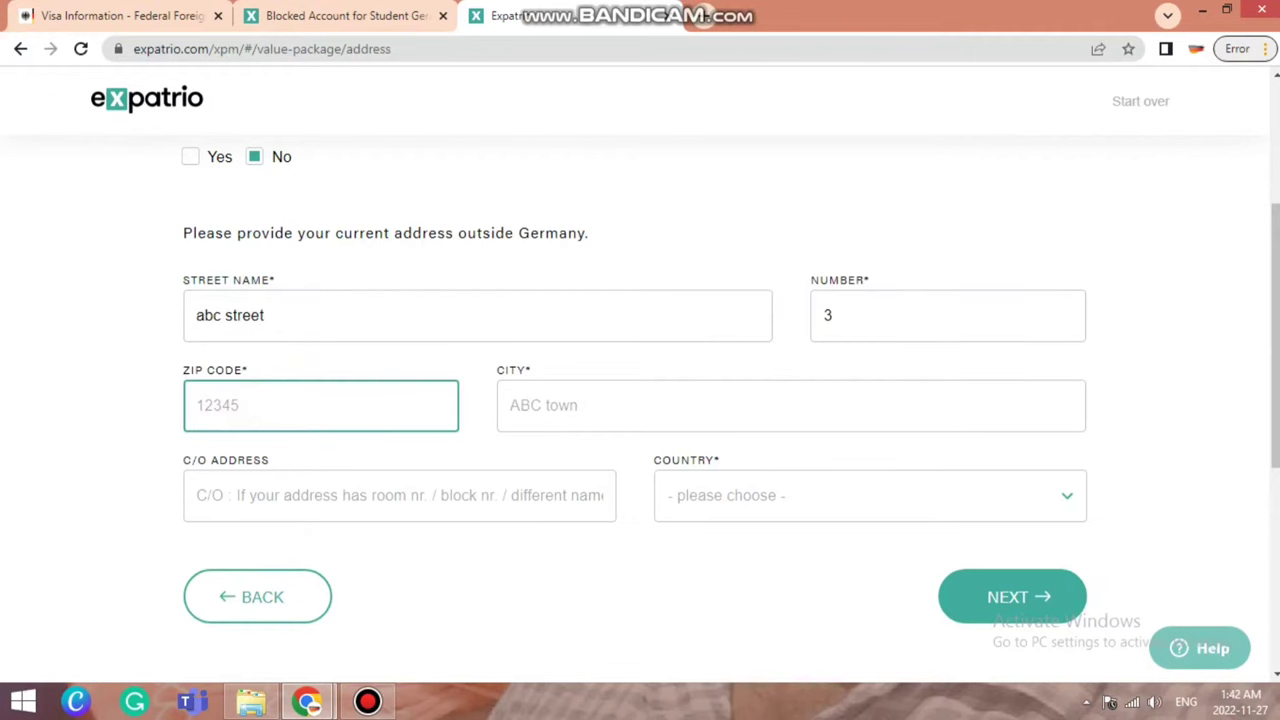
text(110000)
click(580, 390)
text(delhi)
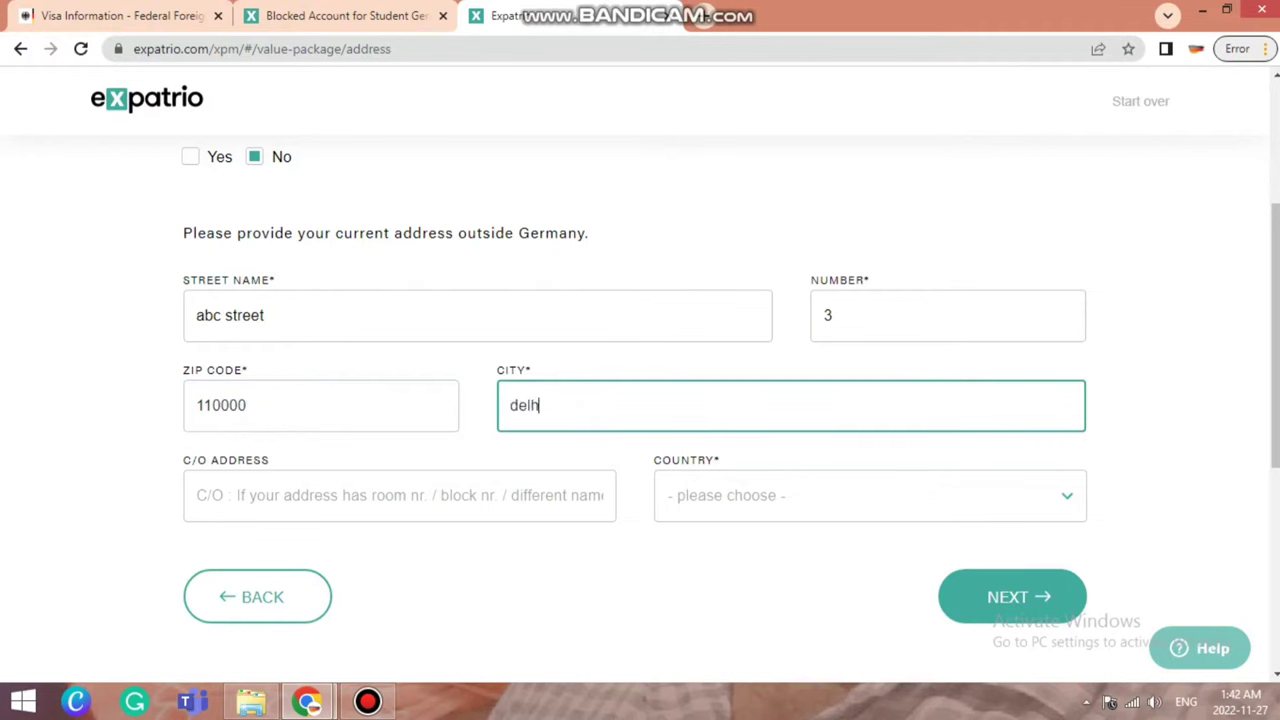
- Add the c/o name and select India as the address country
click(420, 483)
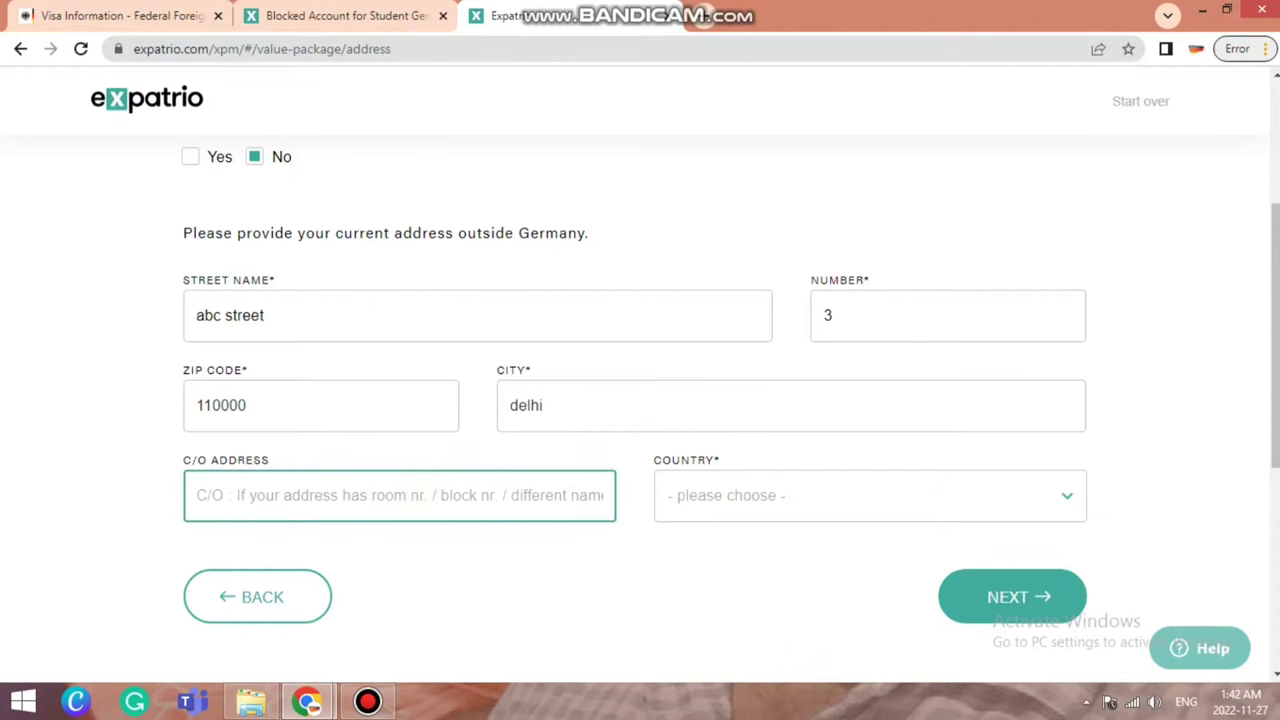
text(a)
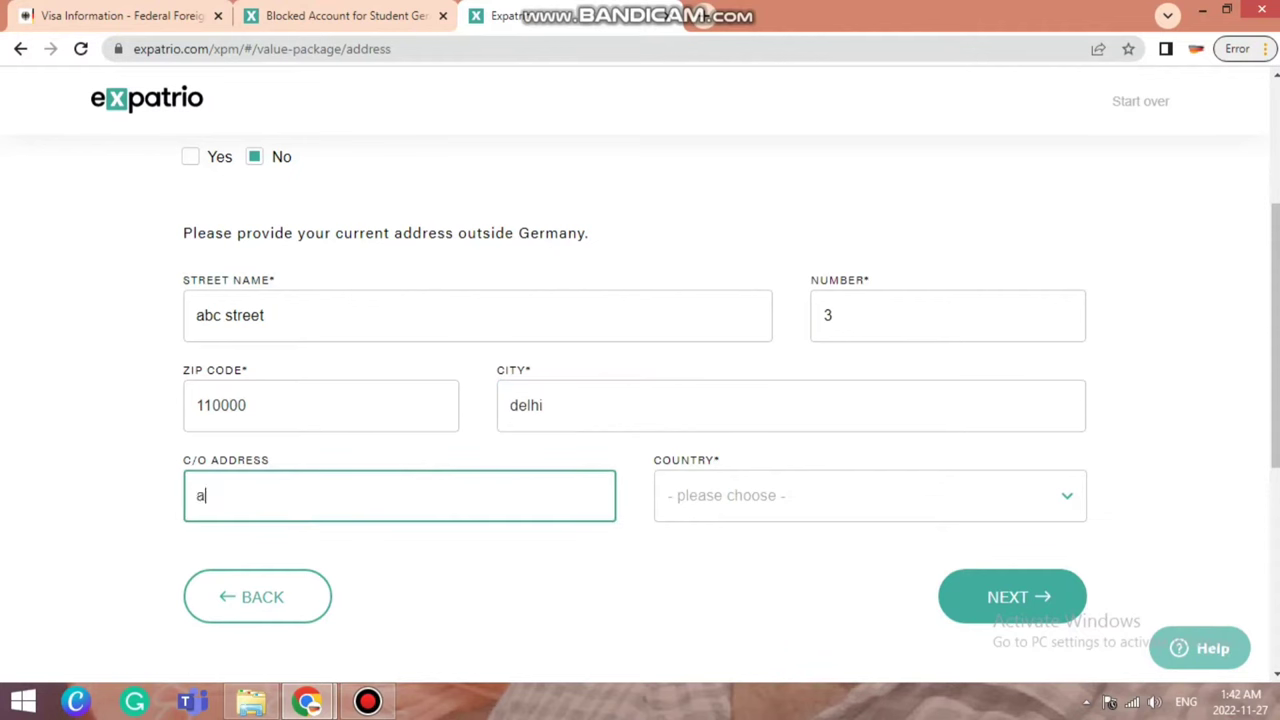
text(bc kumar)
click(755, 497)
text(i)
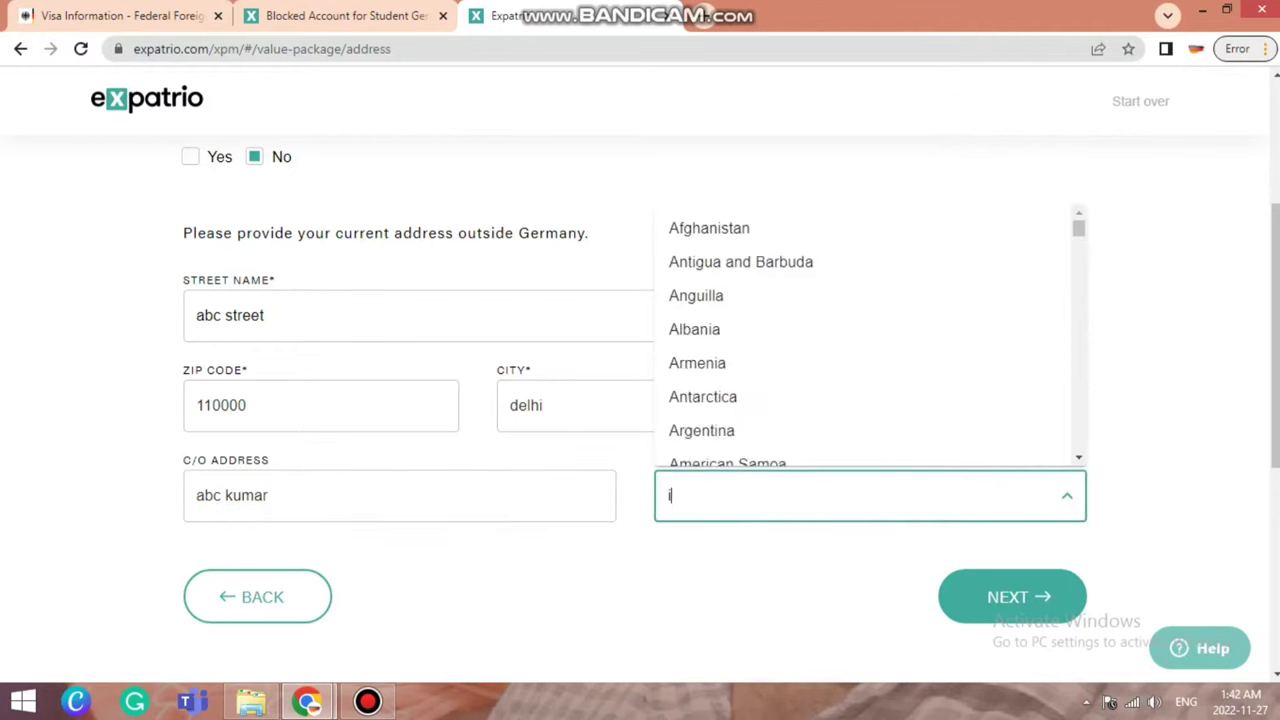
text(ndi)
click(775, 583)
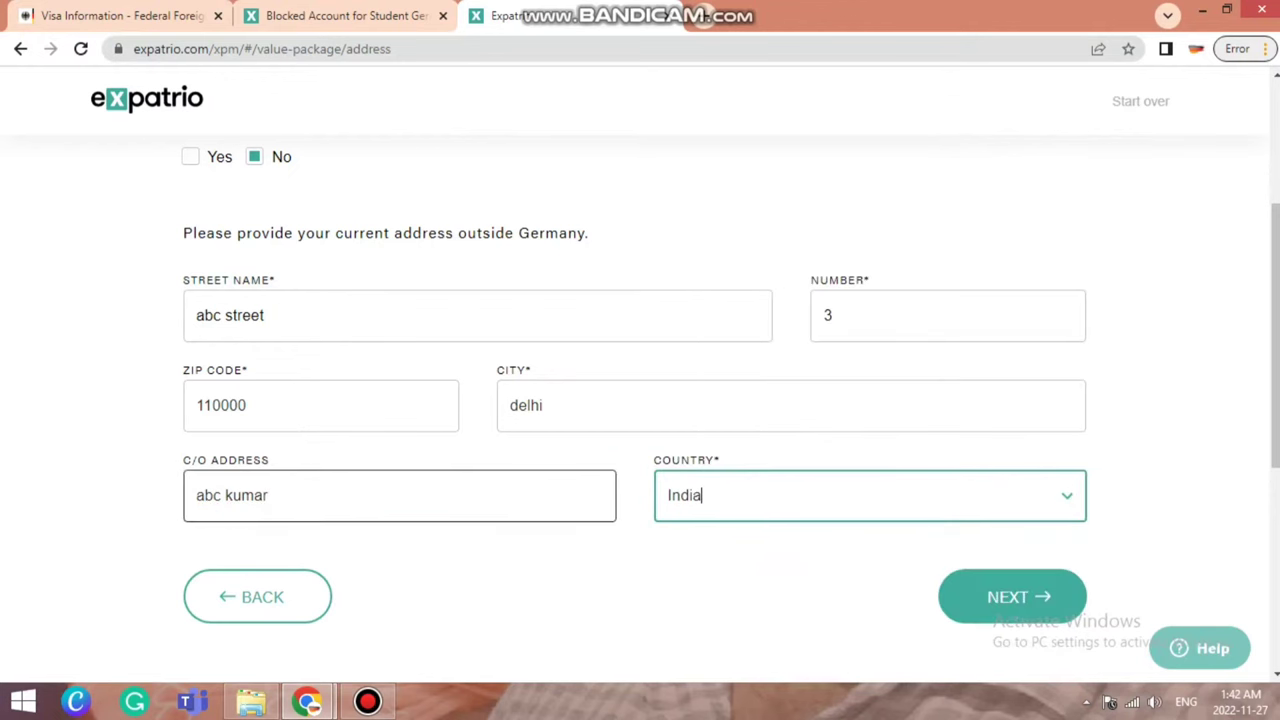
scroll(640, 400, up, 1)
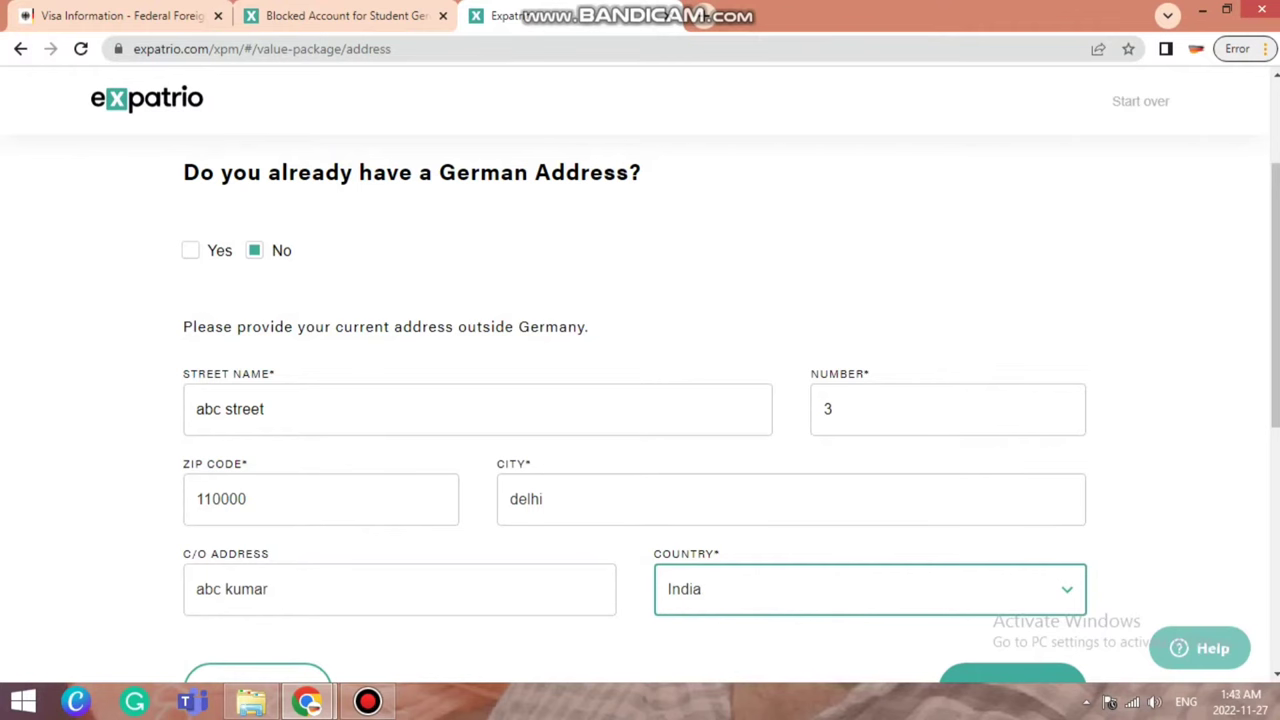
scroll(640, 400, down, 2)
- Select Technische Universität München as the university
click(1000, 515)
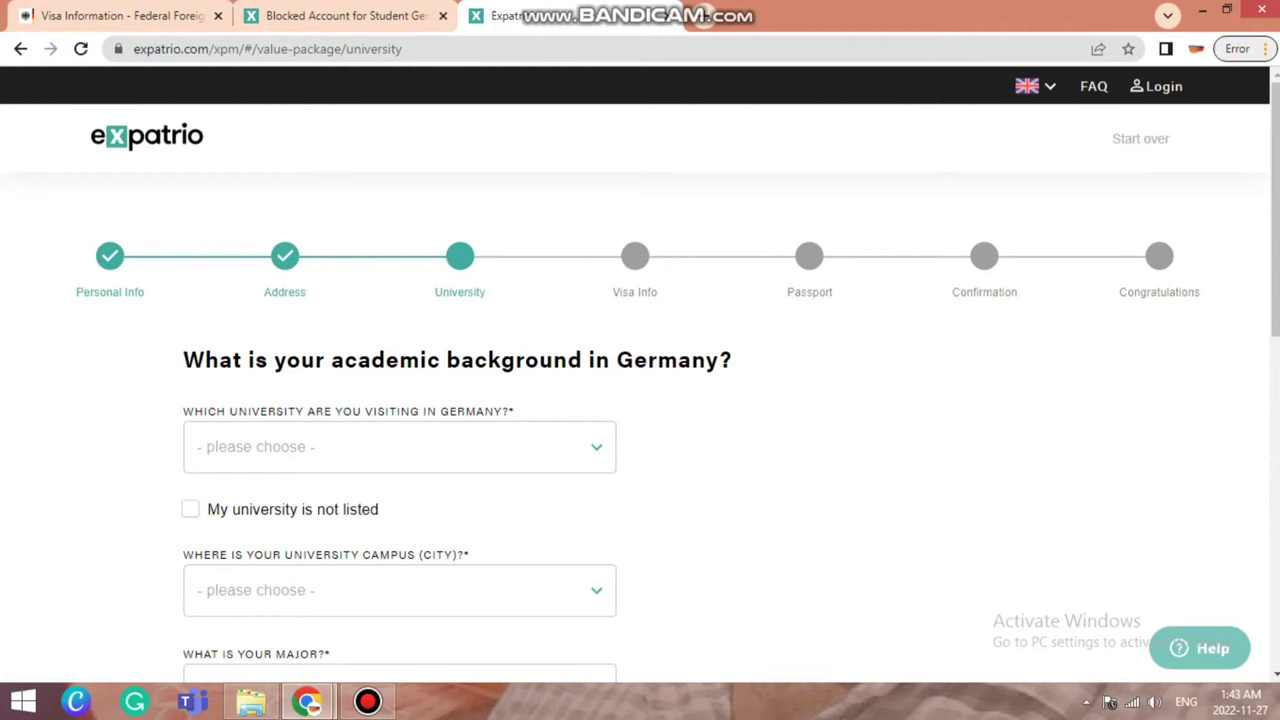
click(592, 449)
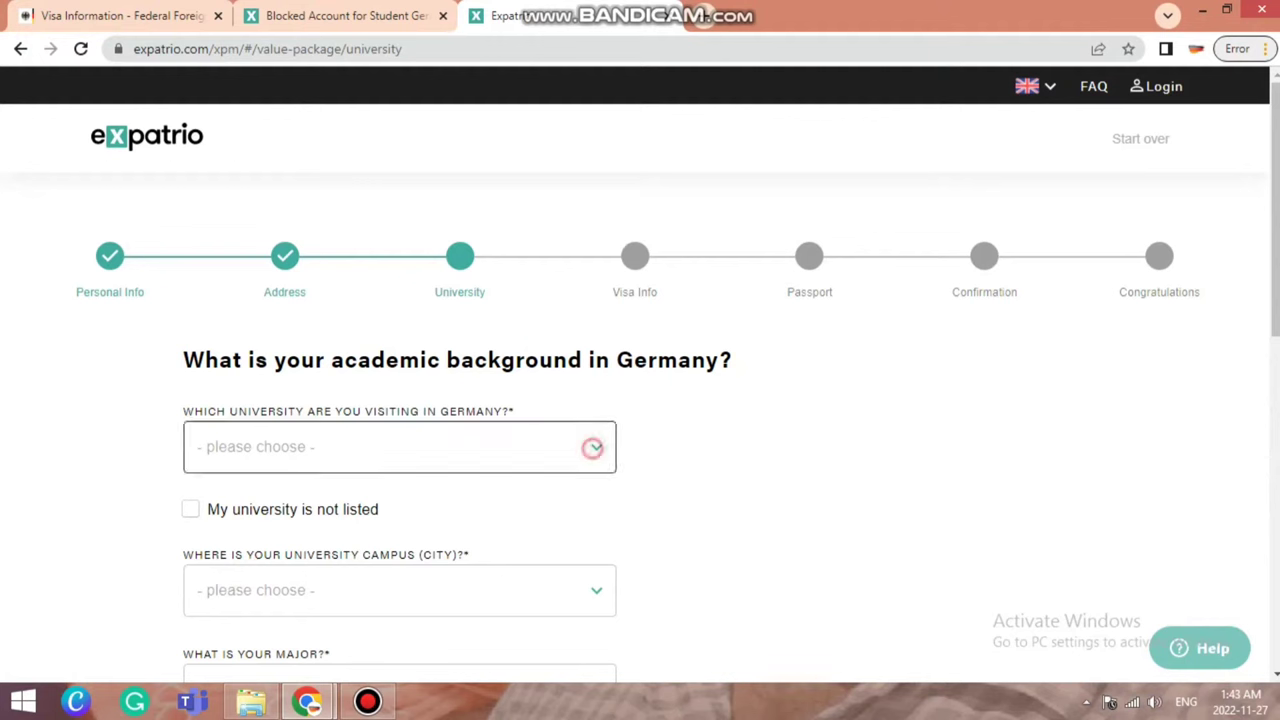
text(tum)
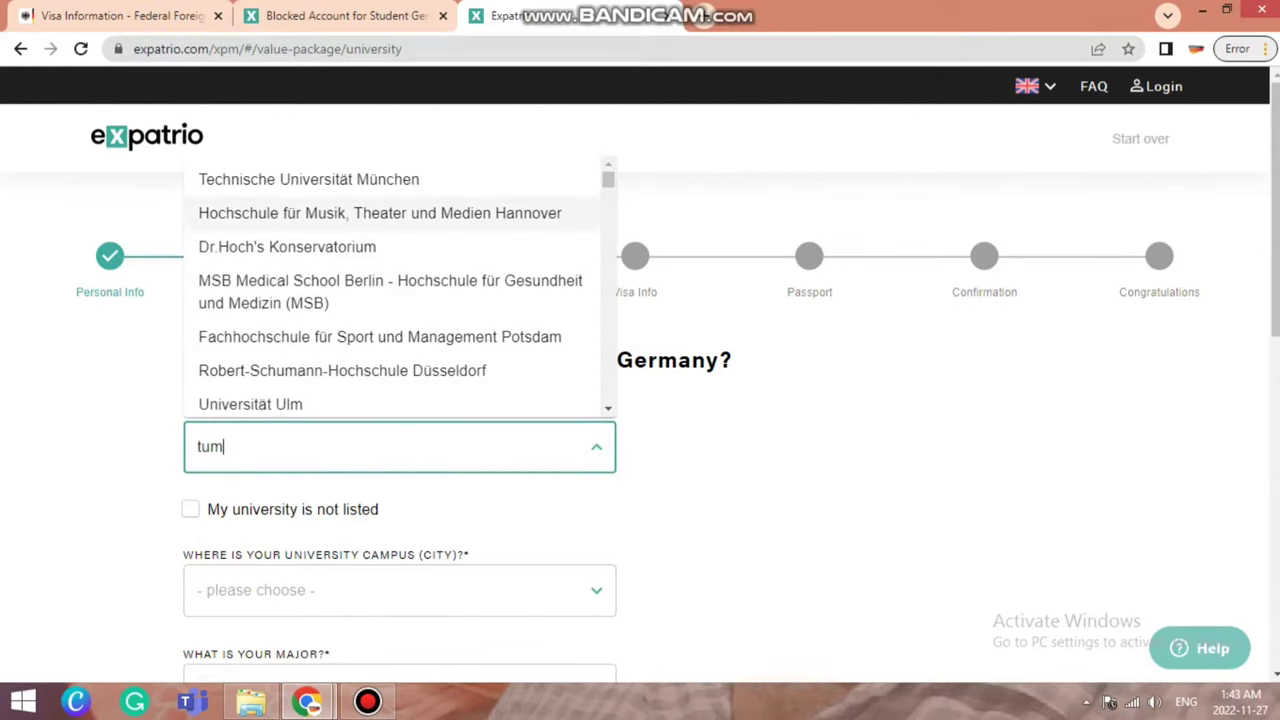
key(Up)
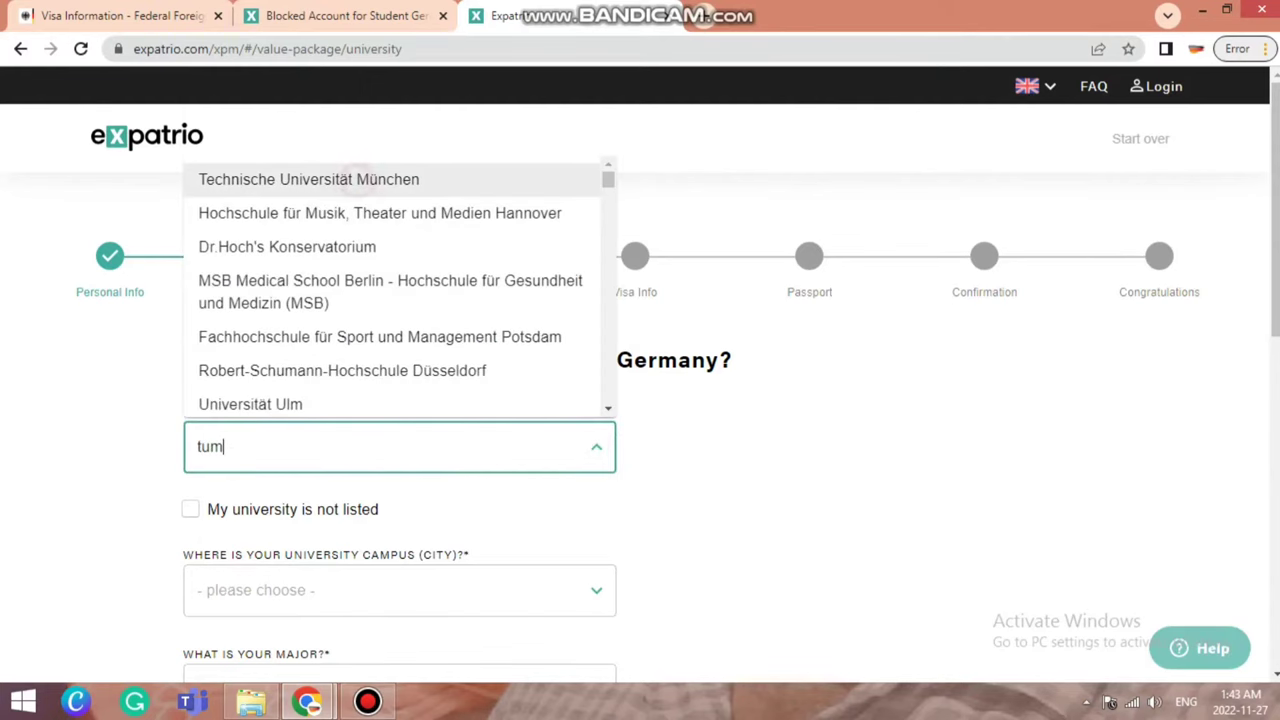
scroll(400, 446, down, 2)
key(Return)
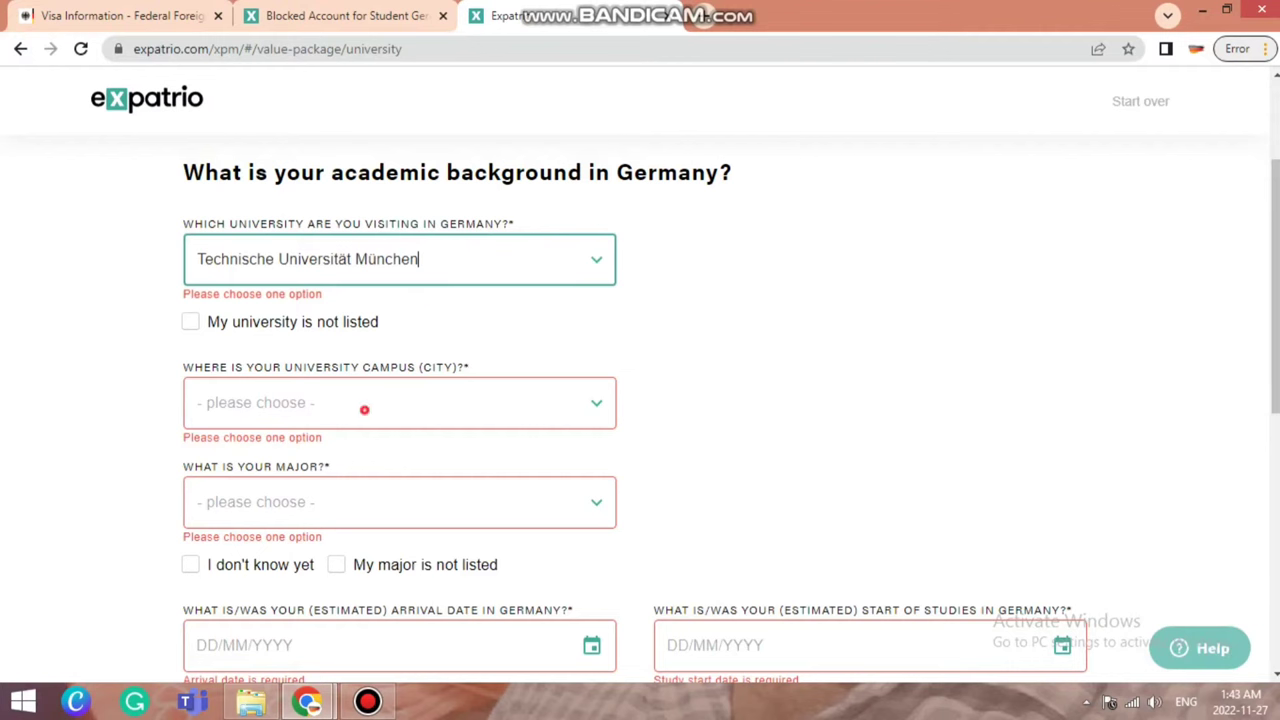
- Choose Aachen as campus city and Agriculture as the major
click(300, 402)
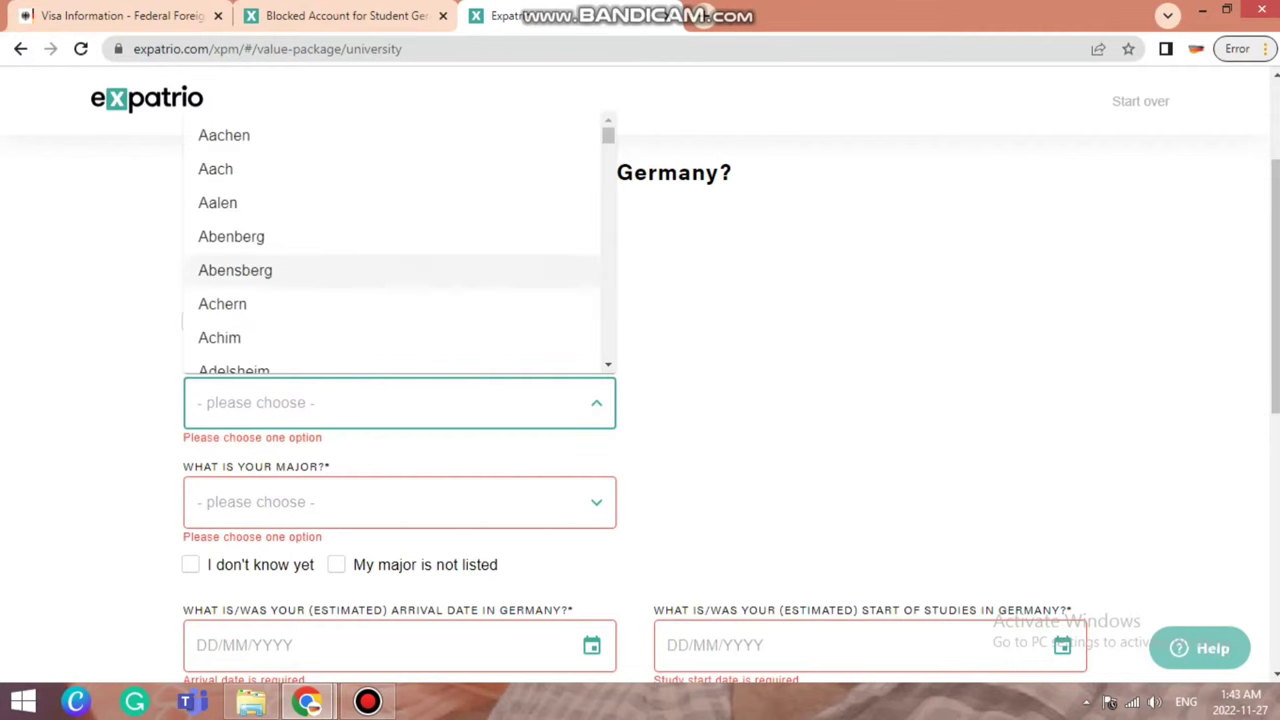
click(224, 135)
scroll(596, 314, down, 2)
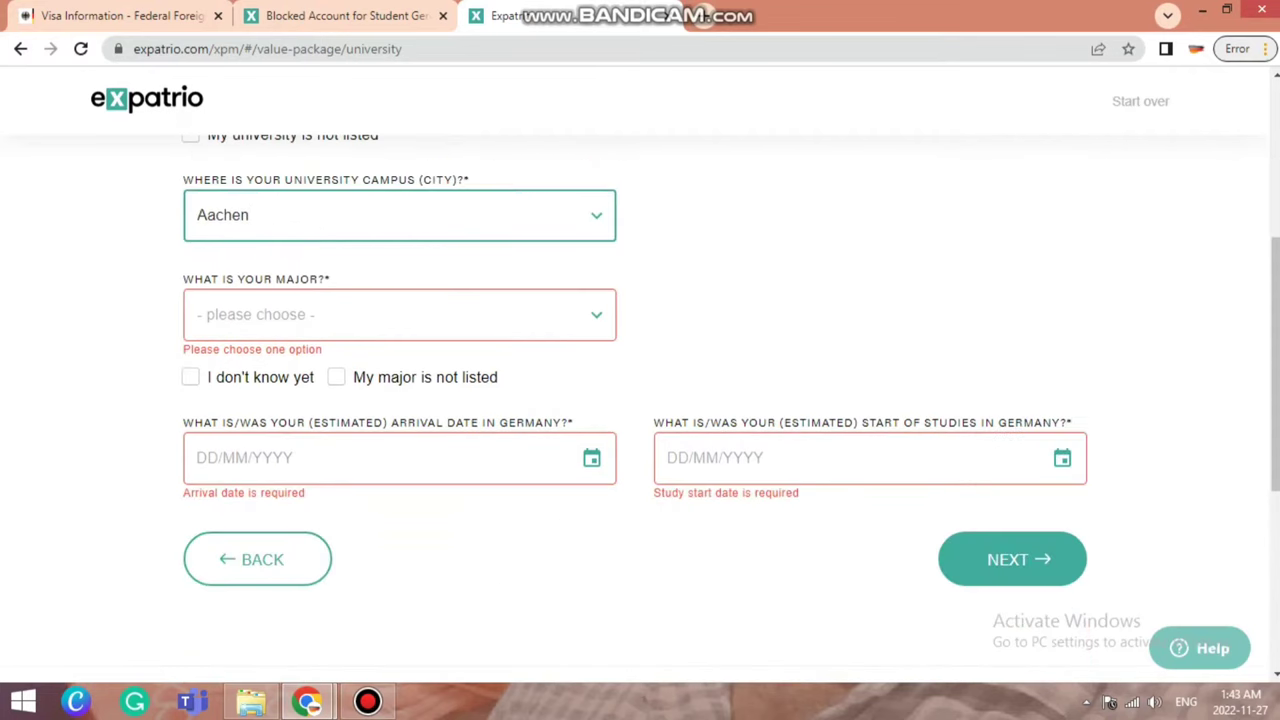
click(596, 314)
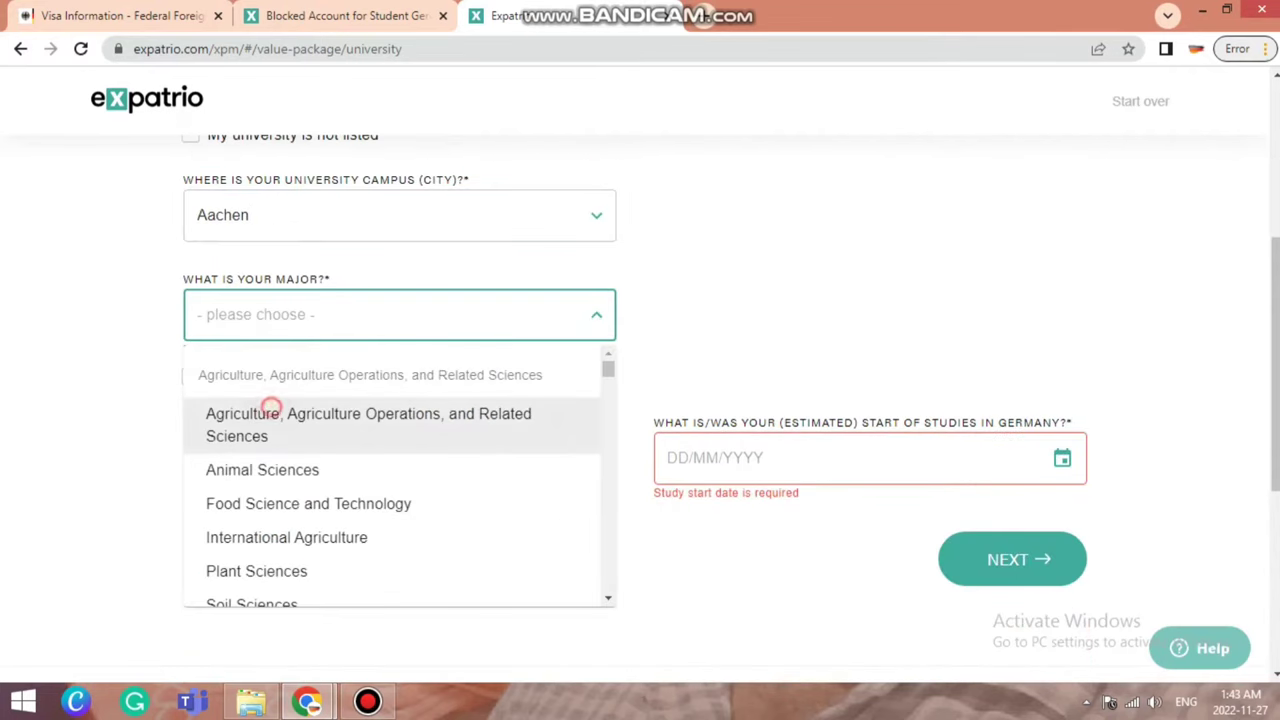
click(271, 408)
click(126, 393)
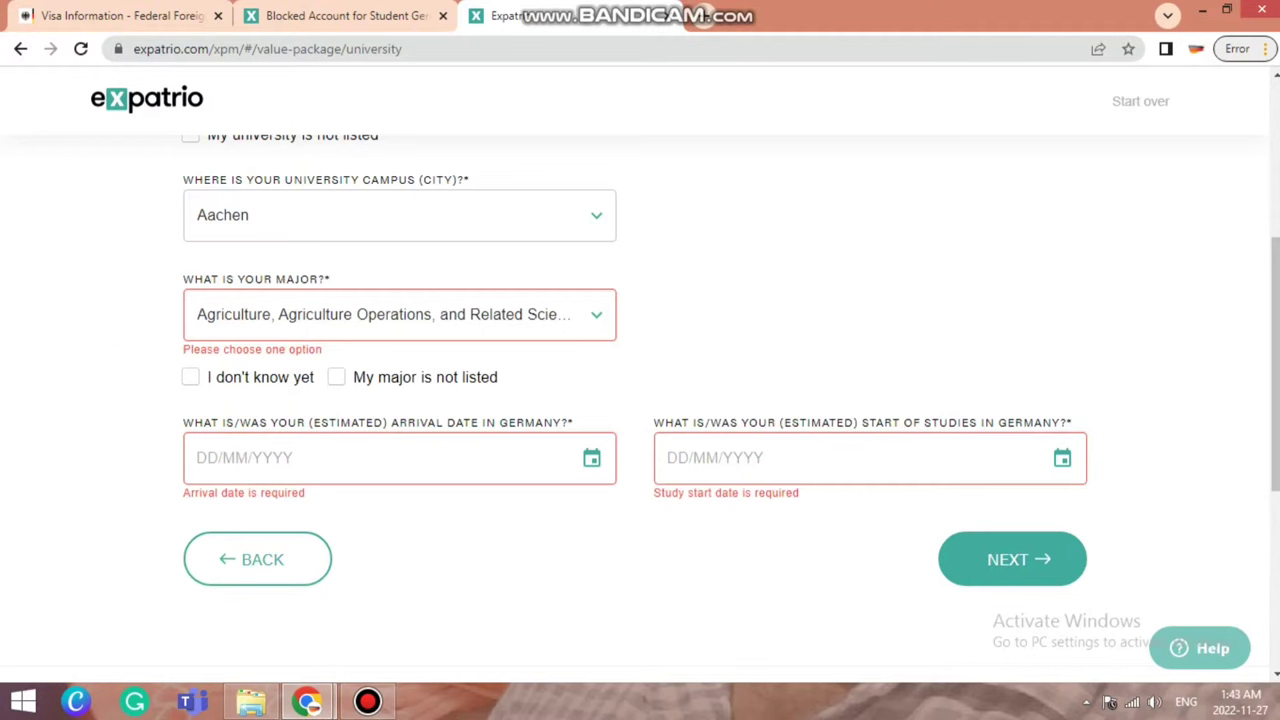
- Set the study start date to 1 April 2023
click(1062, 457)
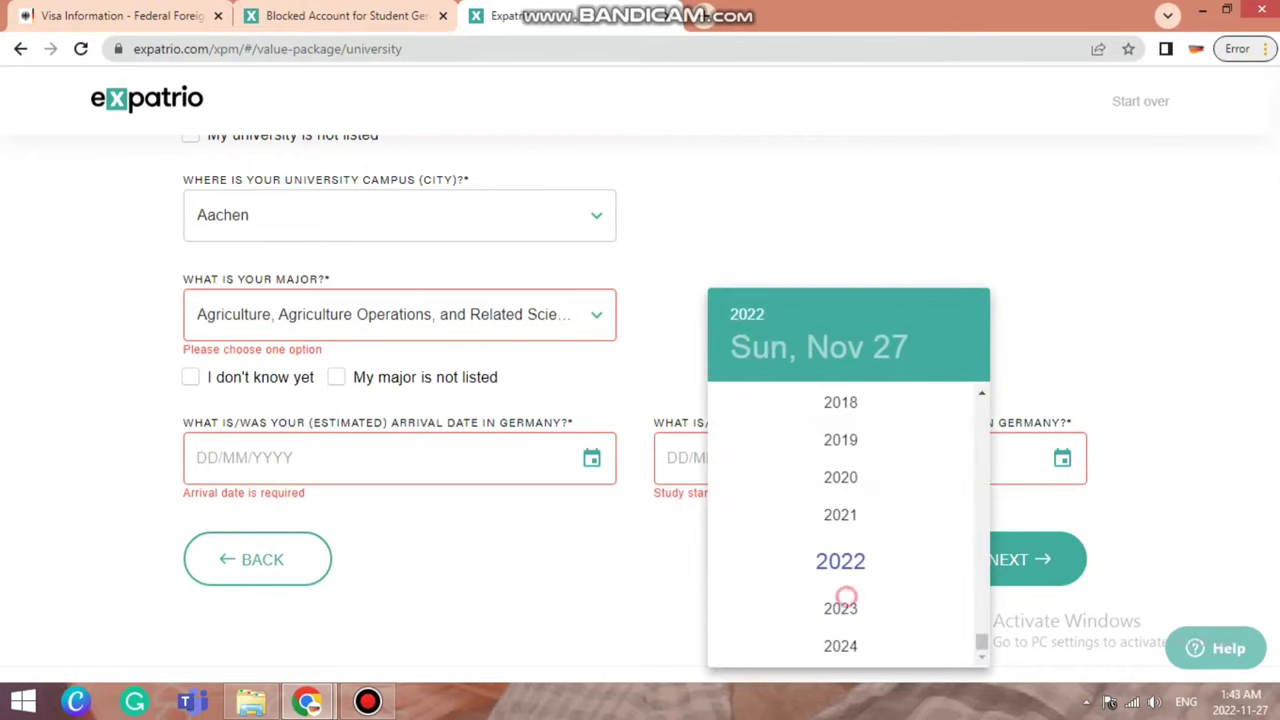
click(842, 600)
click(751, 488)
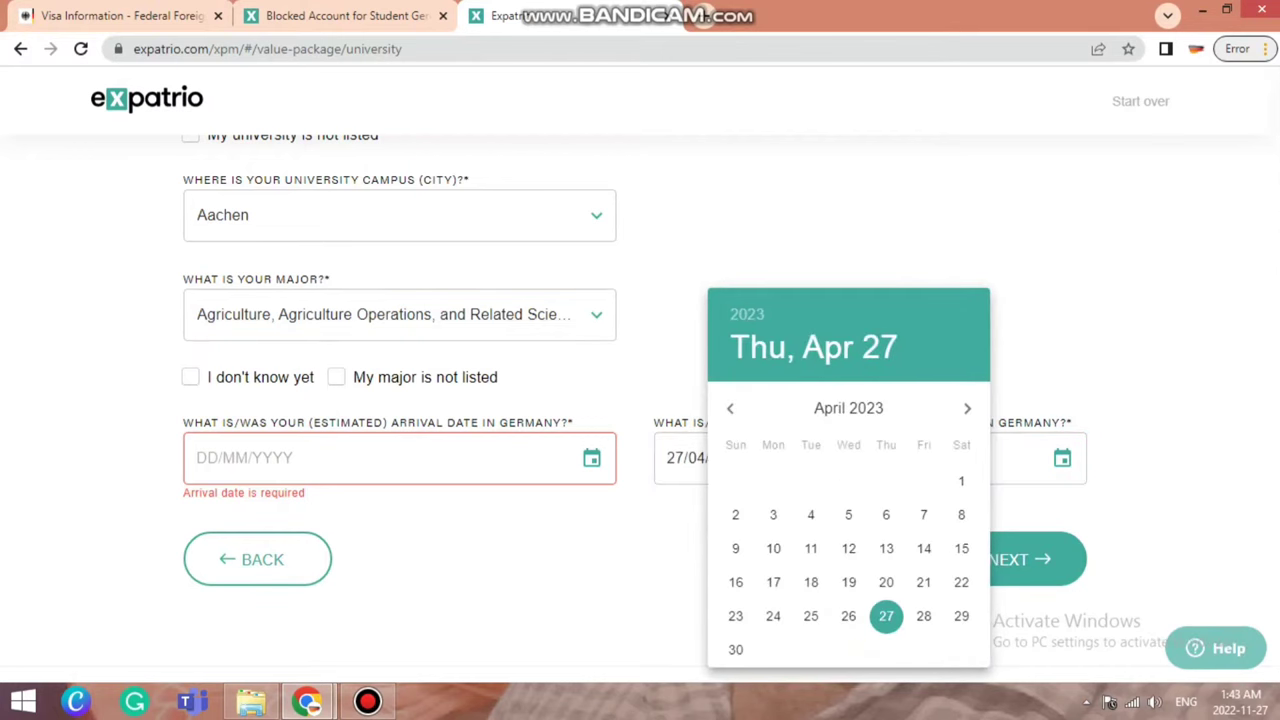
click(961, 481)
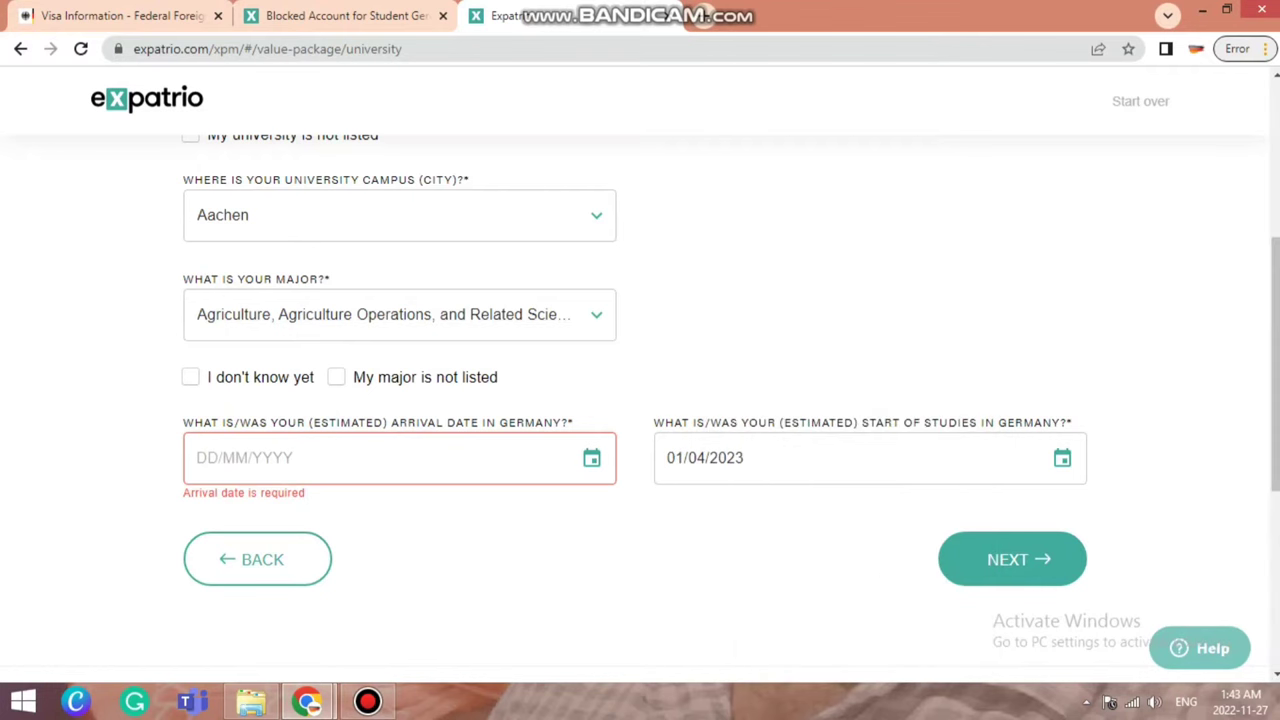
- Set the arrival date to 25 March 2023 and submit the university details
click(400, 457)
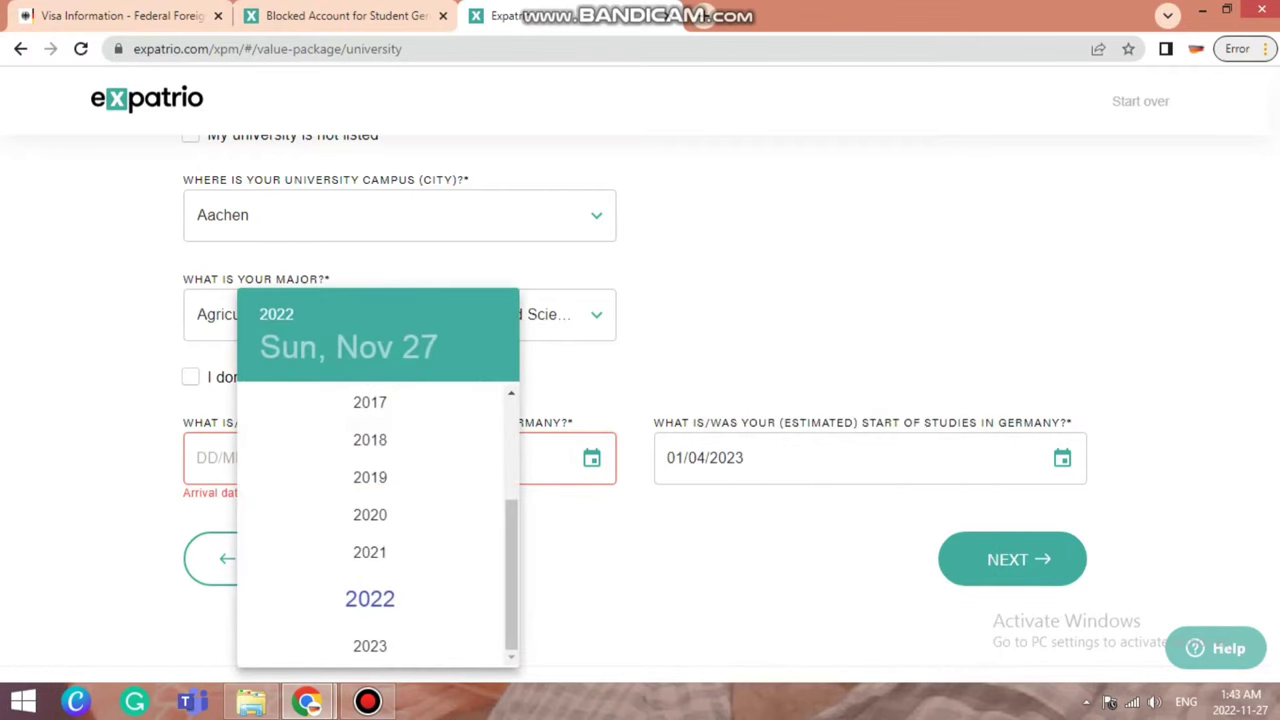
click(369, 645)
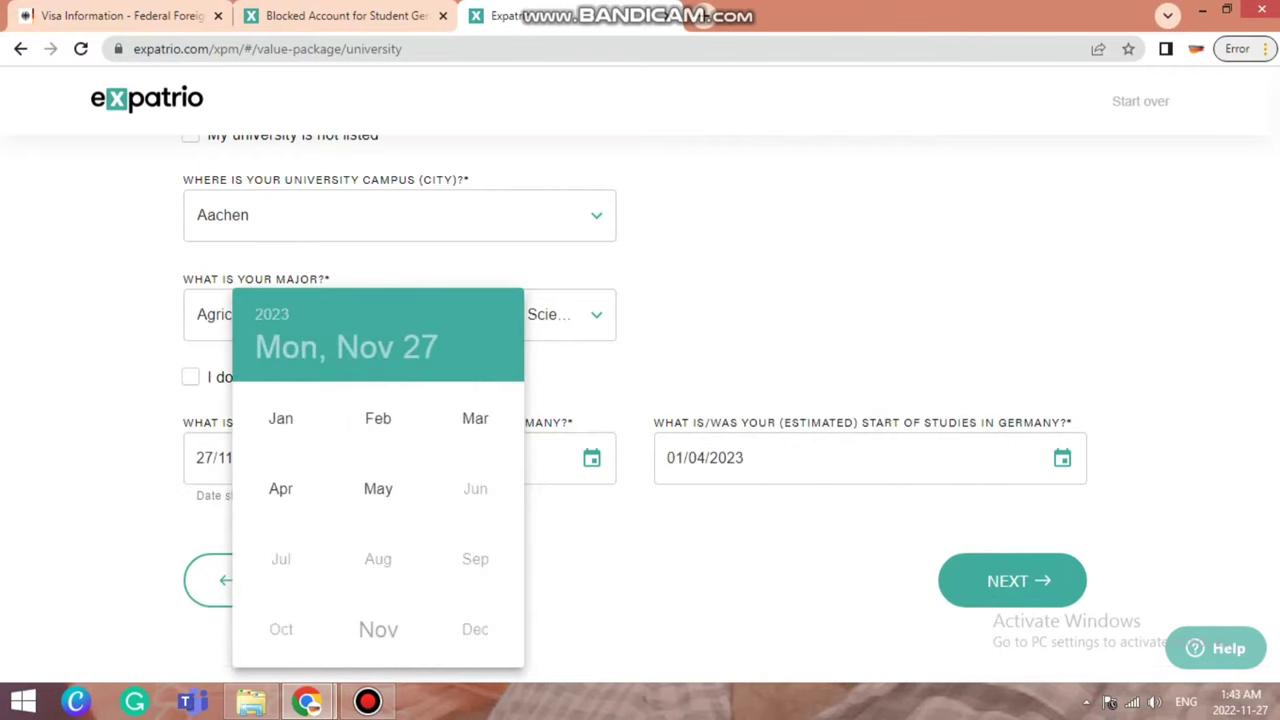
click(478, 415)
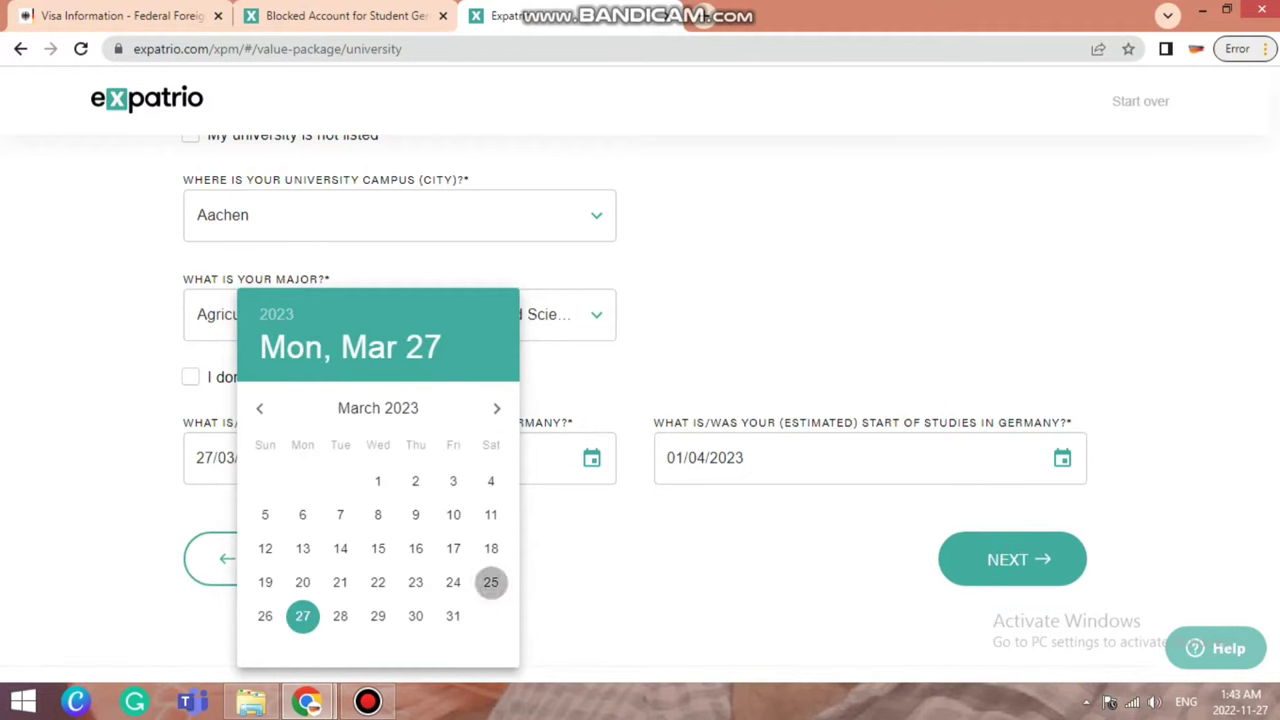
click(491, 582)
scroll(640, 400, up, 3)
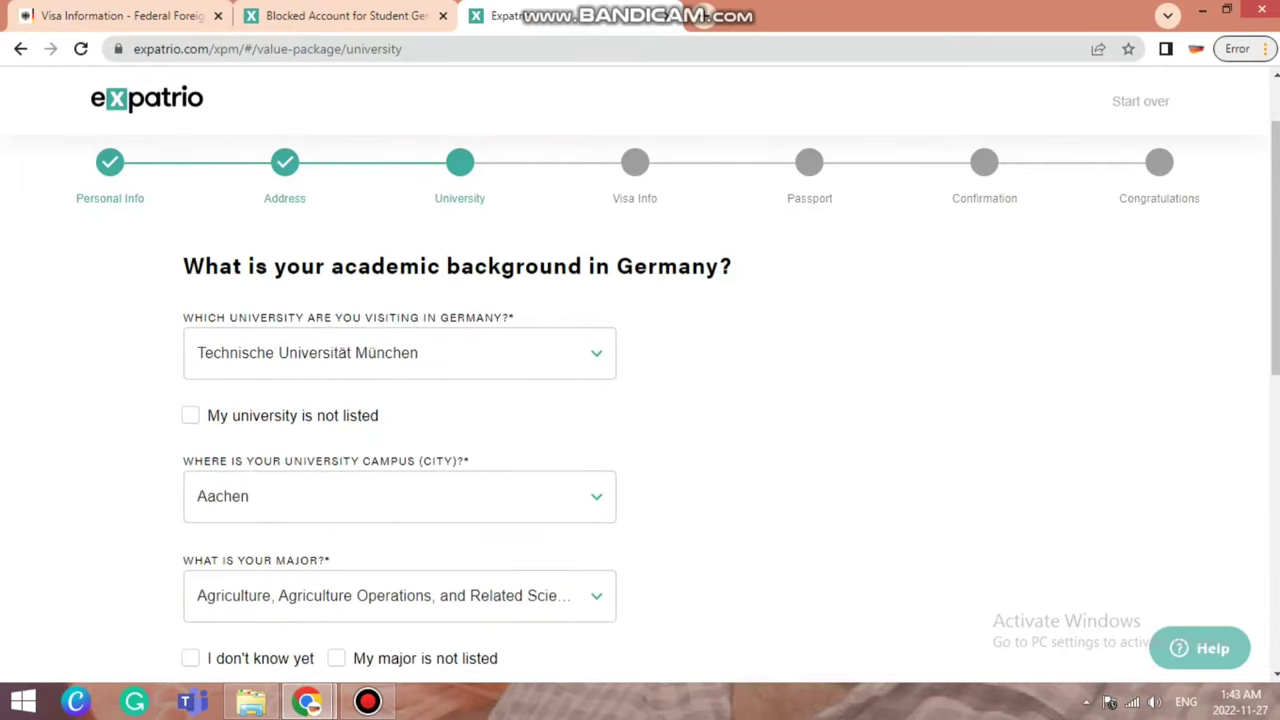
scroll(640, 400, down, 4)
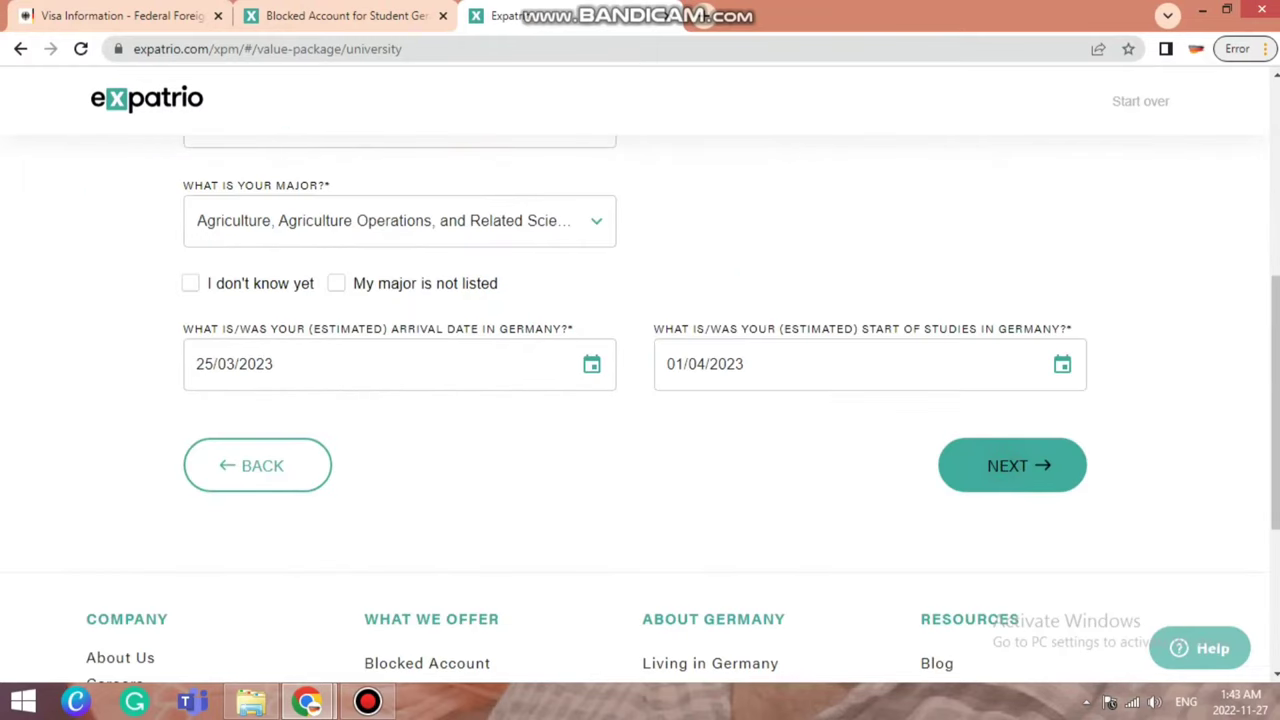
click(1011, 465)
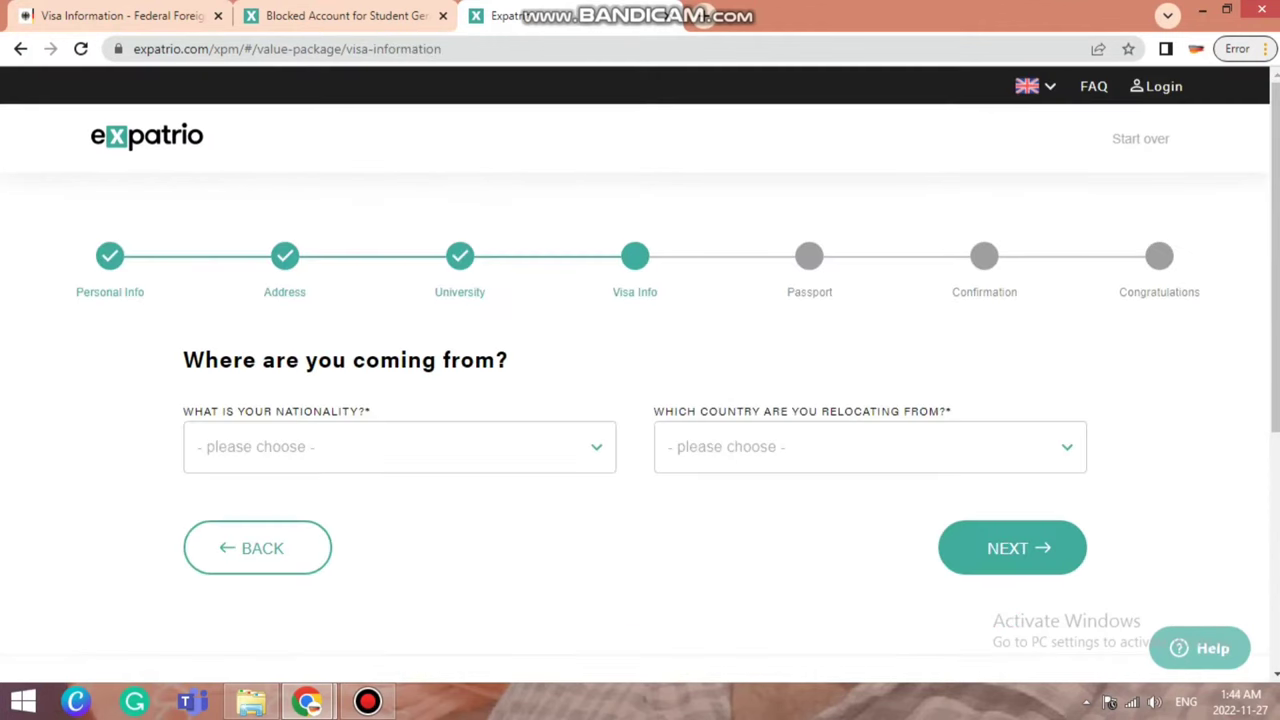
- Select India as nationality and as the country relocating from, then go on to passport upload
click(483, 458)
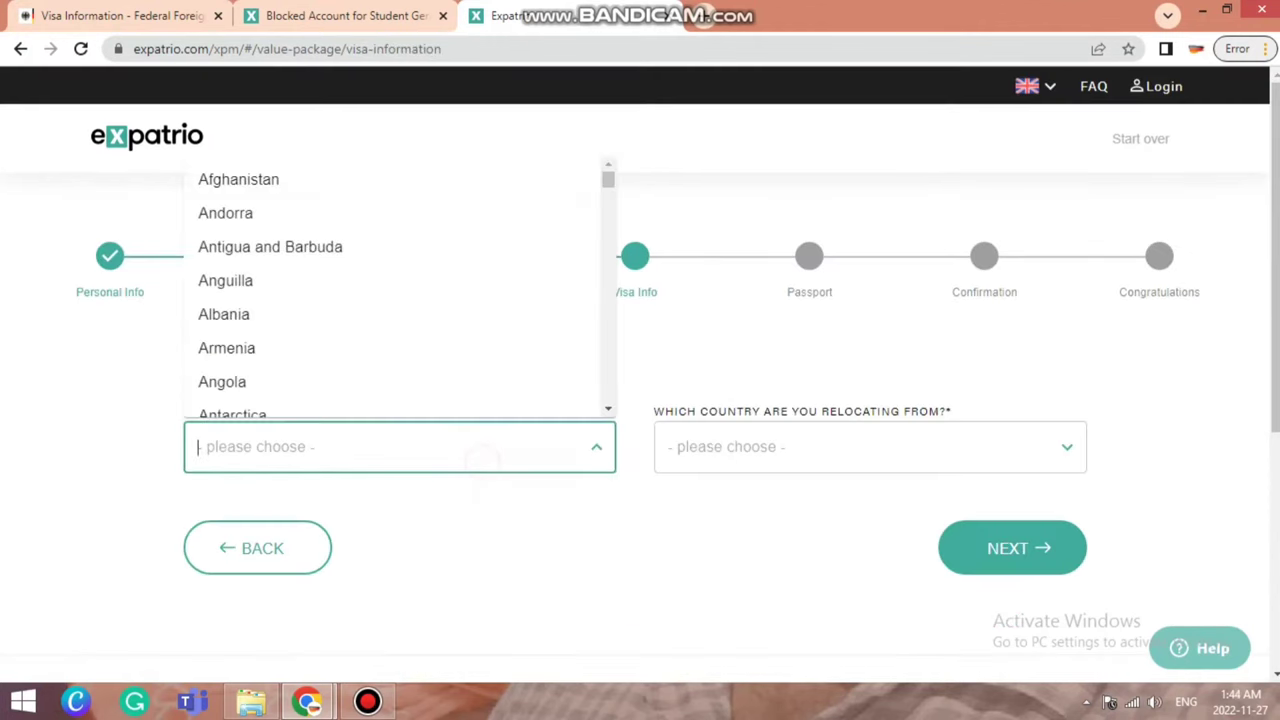
text(india)
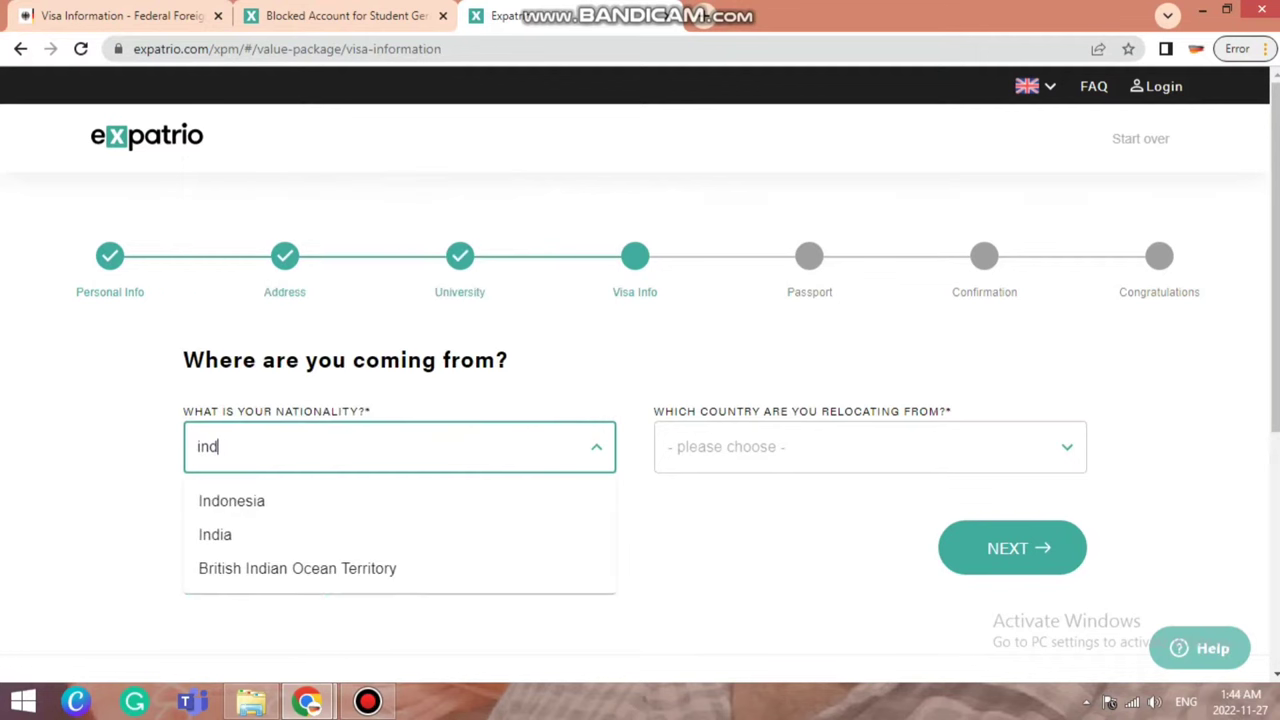
click(498, 500)
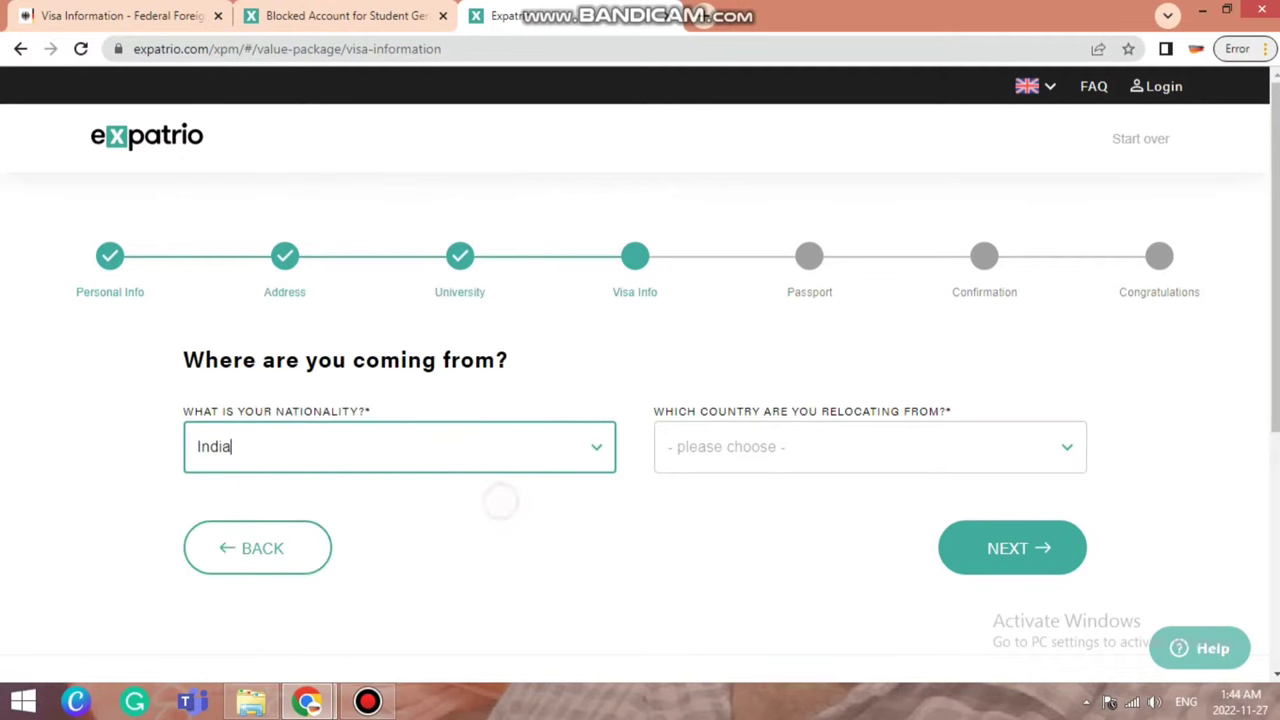
click(715, 440)
text(ind)
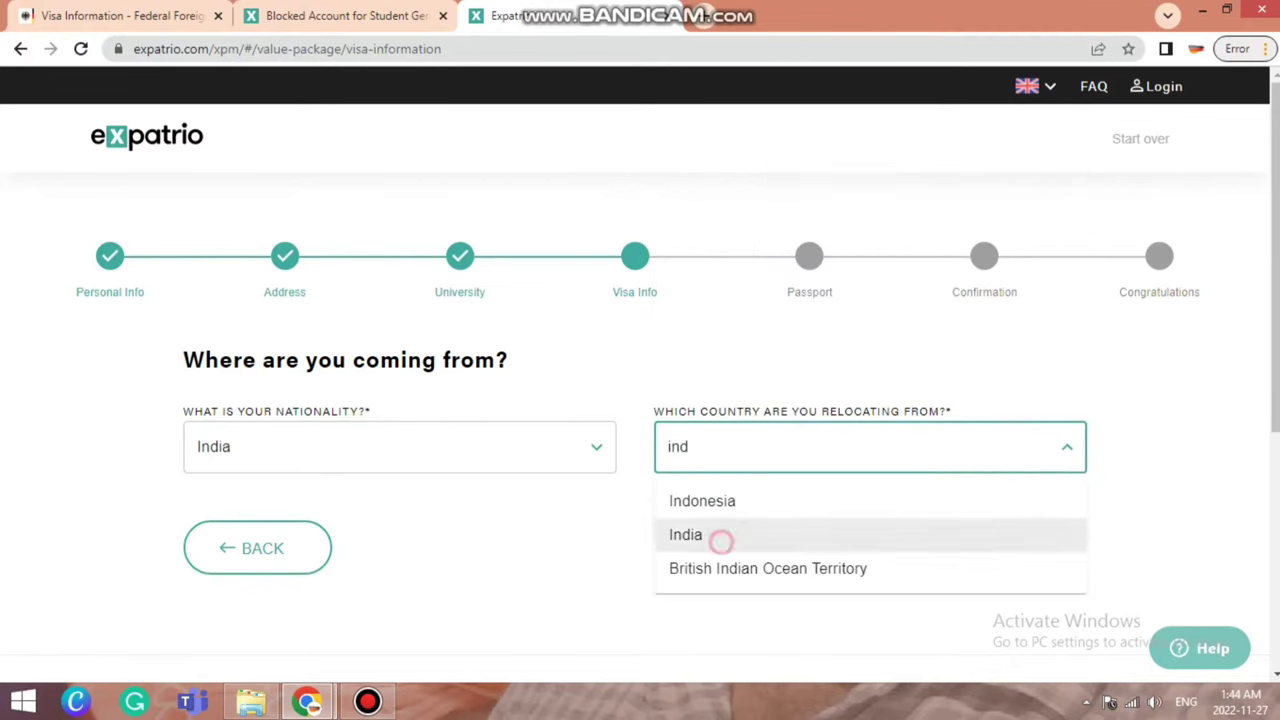
click(723, 536)
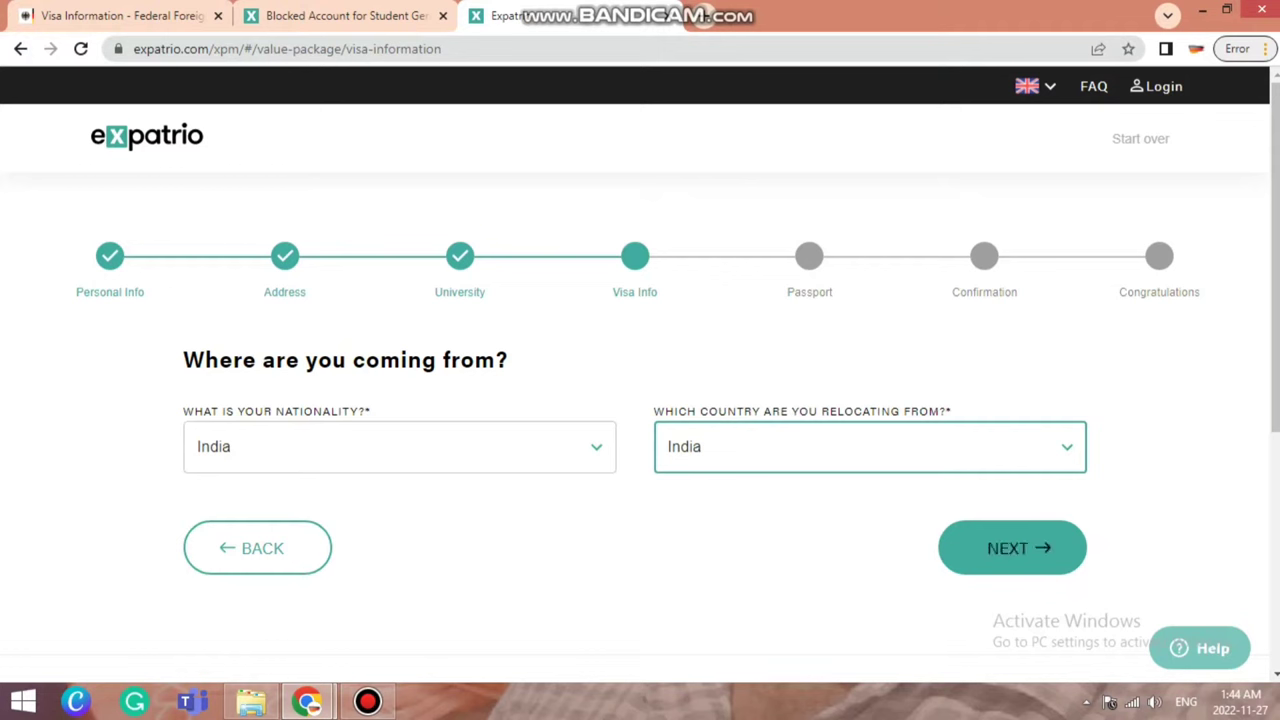
click(1005, 556)
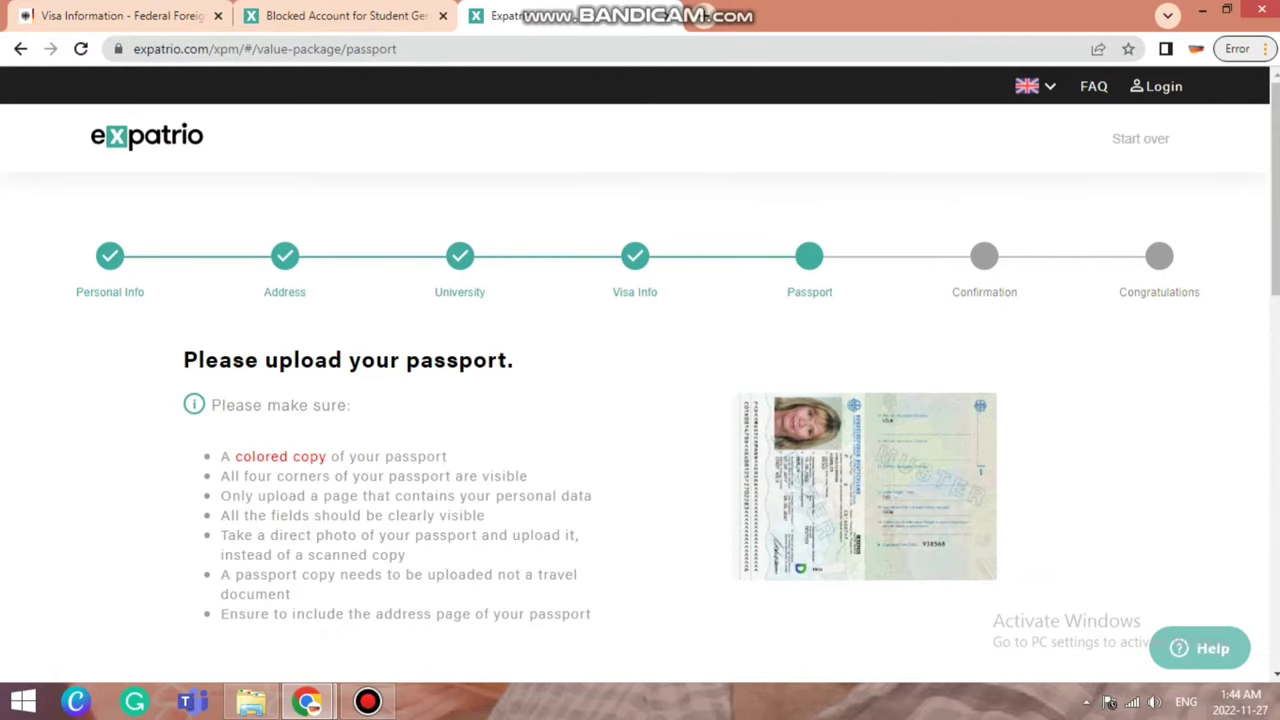
- Tick 'I want to upload my passport later' and continue to the Confirmation step
scroll(640, 400, down, 5)
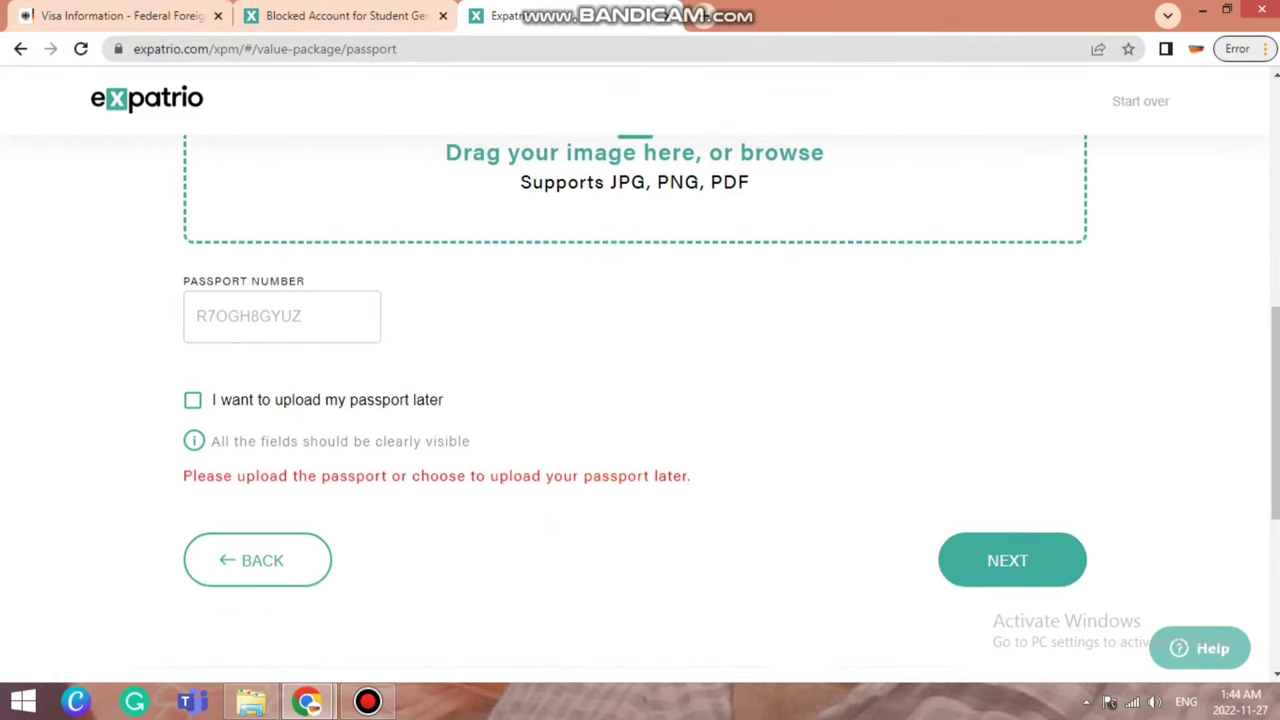
scroll(640, 400, up, 3)
scroll(640, 400, up, 2)
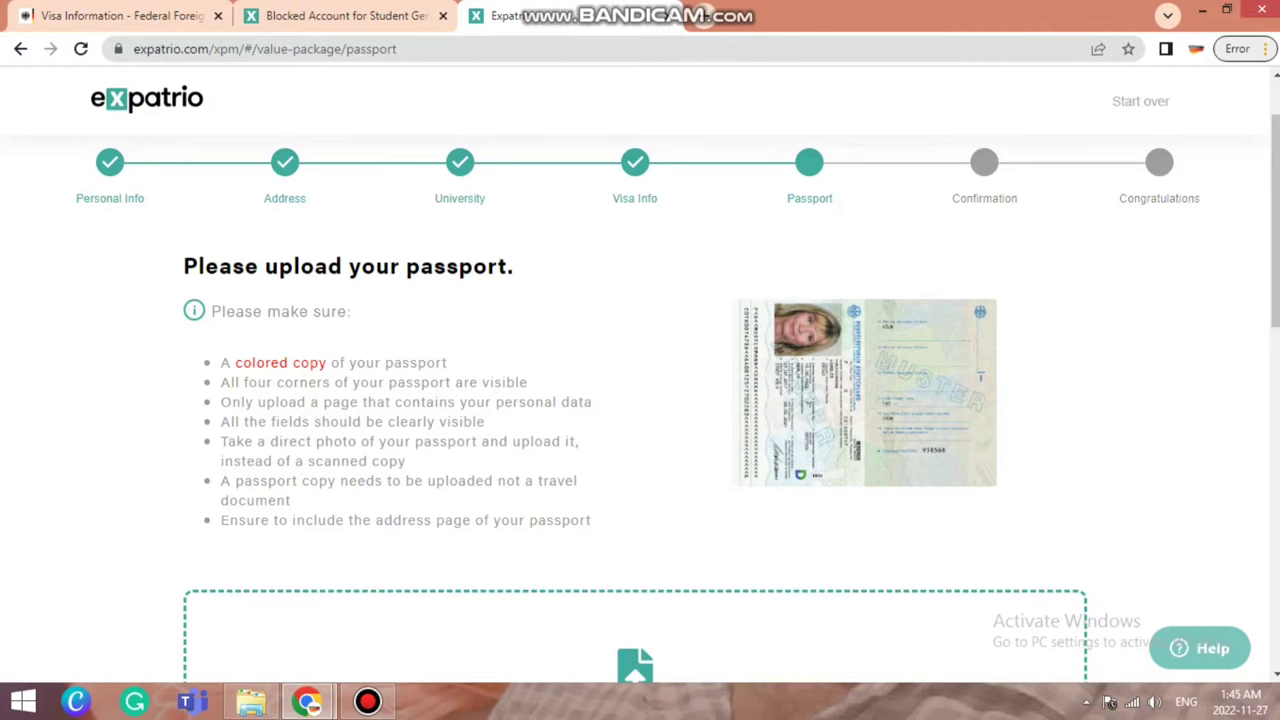
scroll(640, 400, down, 5)
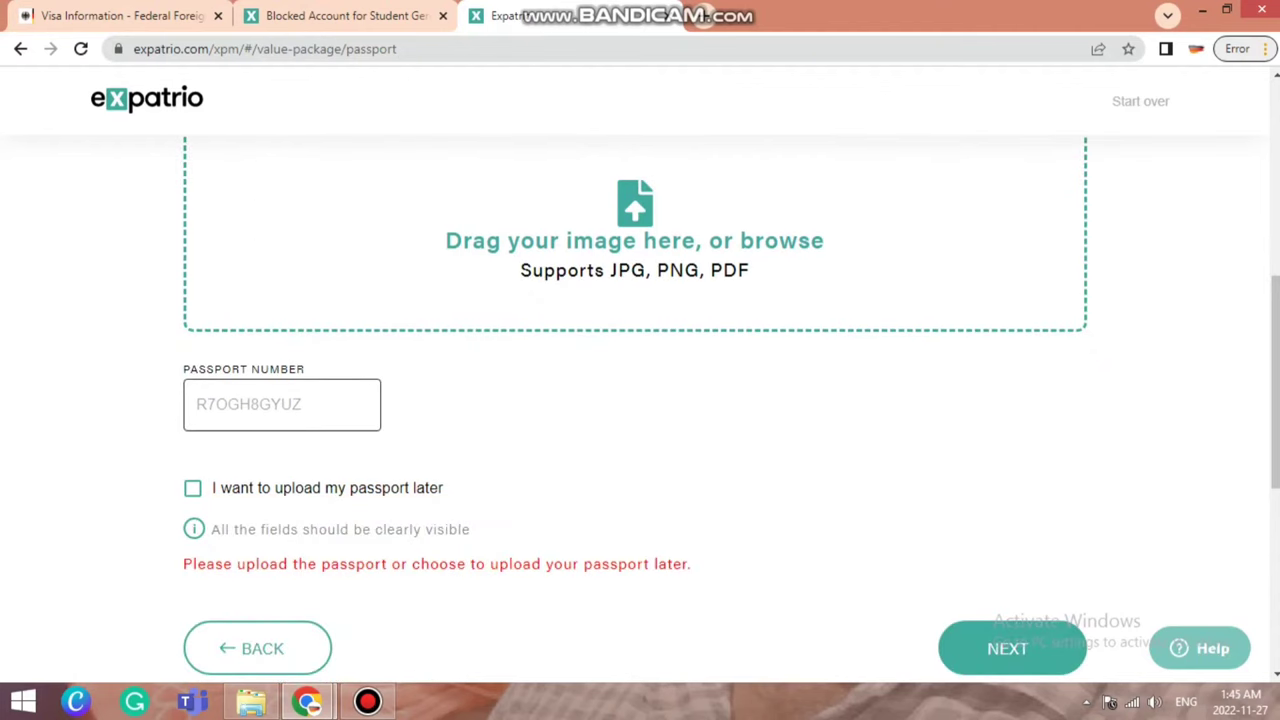
click(192, 488)
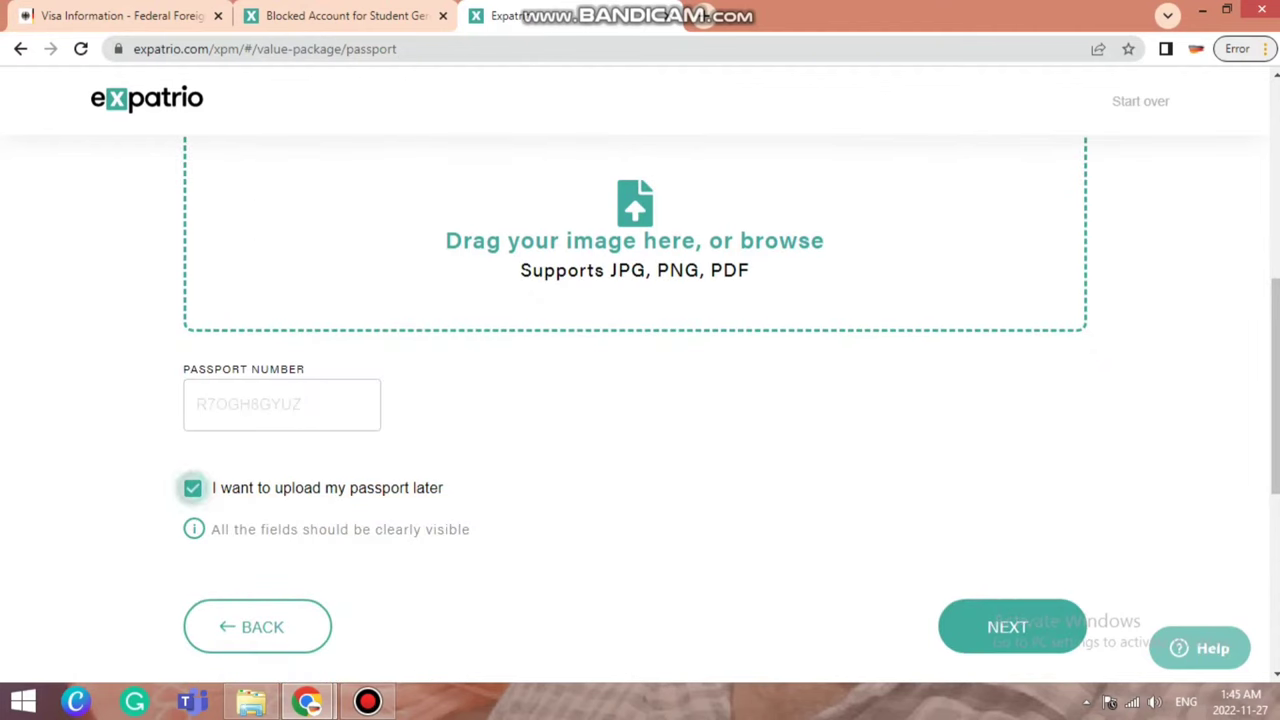
scroll(640, 400, up, 3)
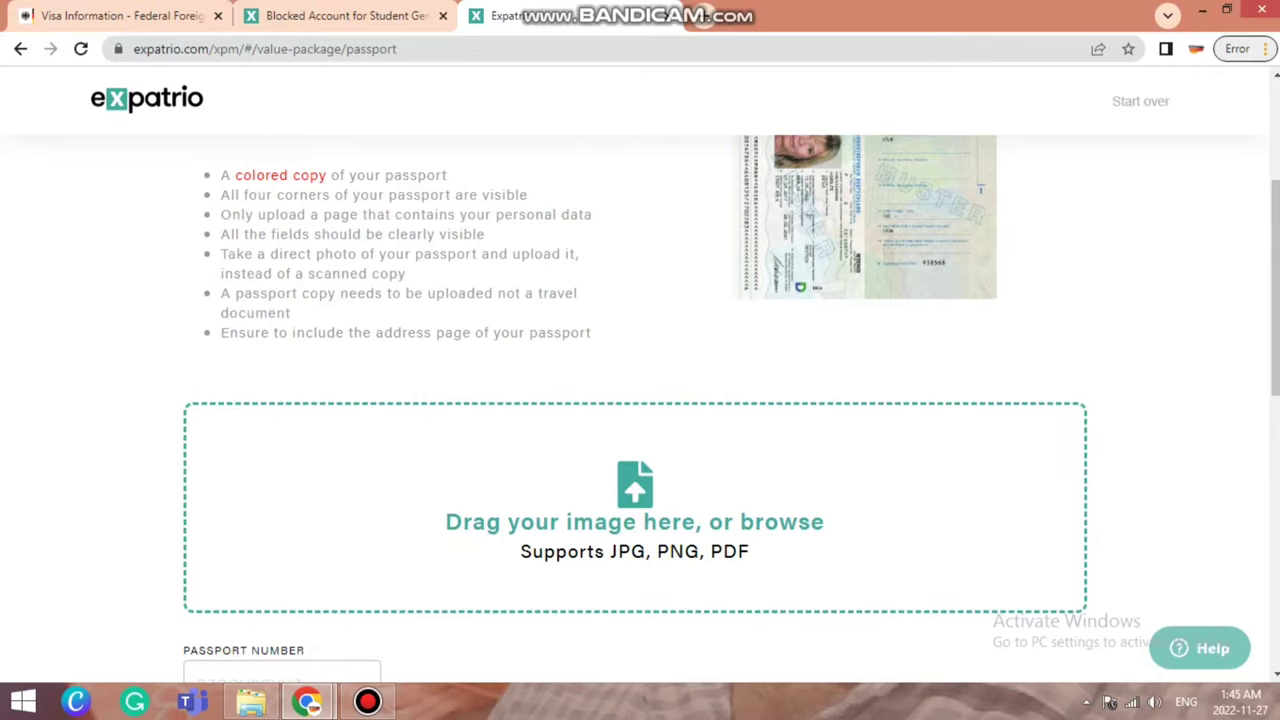
scroll(640, 400, down, 1)
scroll(640, 400, up, 3)
scroll(640, 400, down, 4)
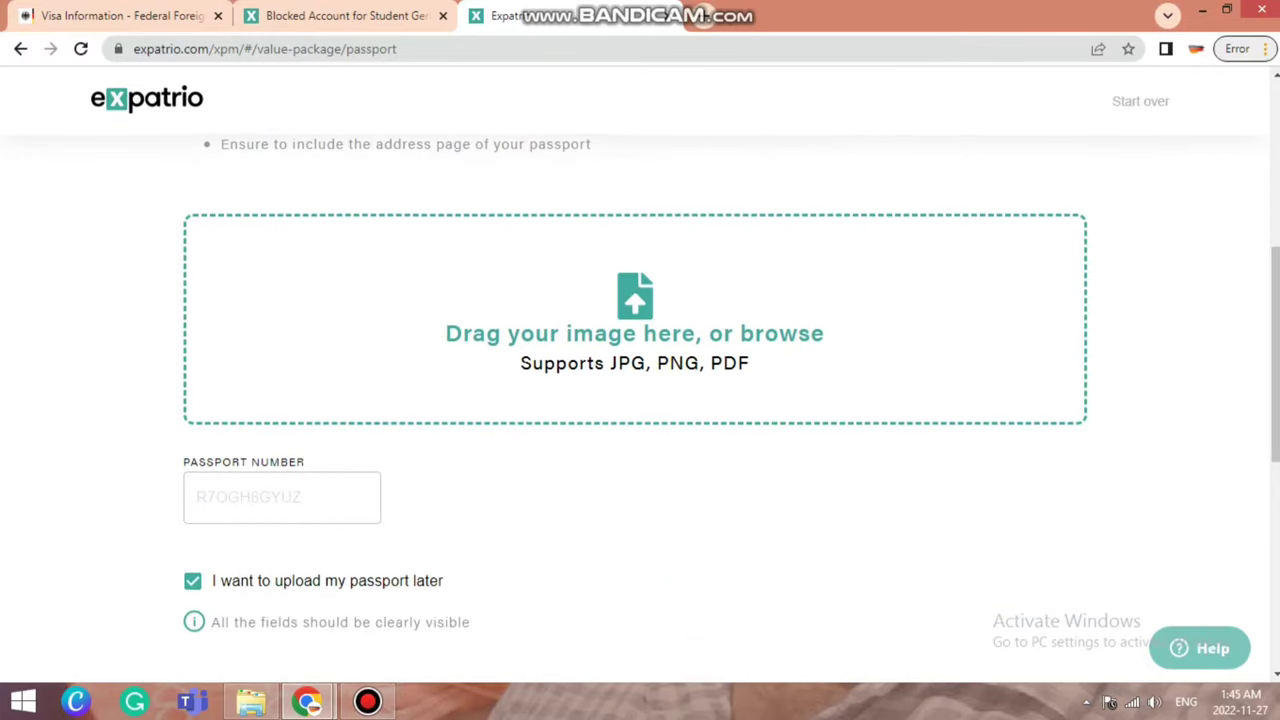
scroll(640, 400, down, 3)
click(1006, 440)
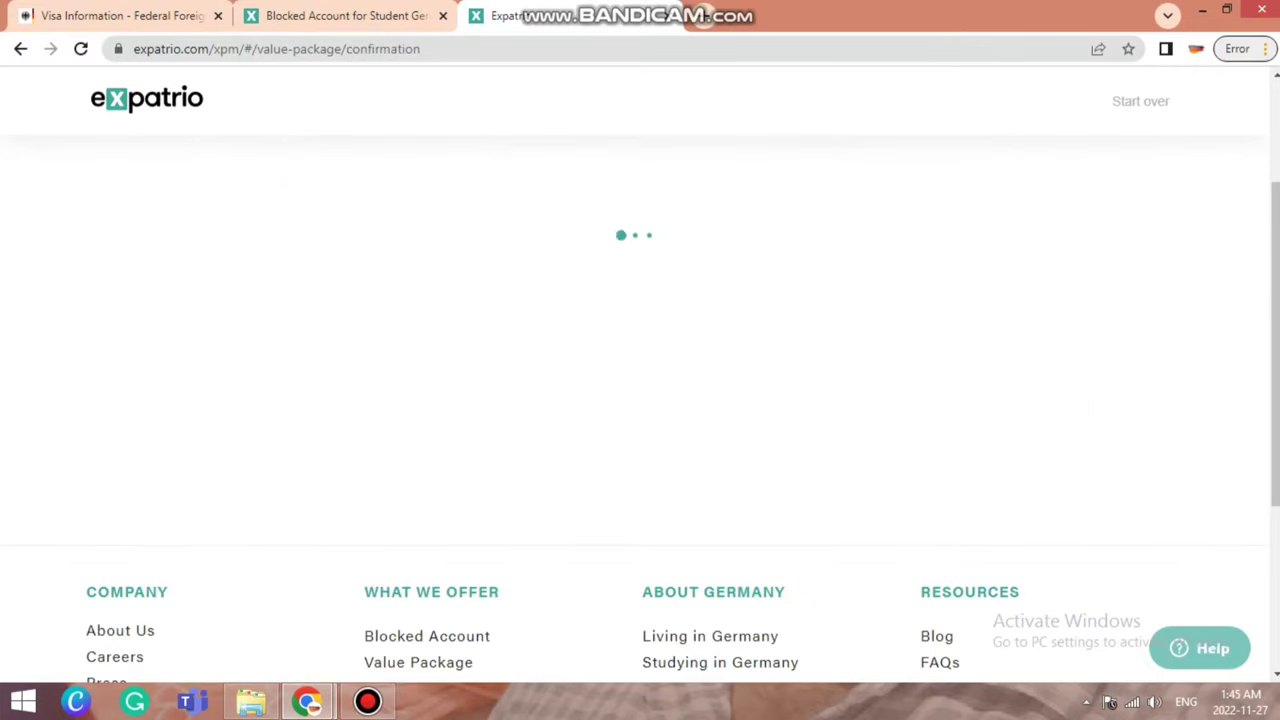
- Accept the MANGOPAY account, insurance terms, direct debit, status sharing and mail forwarding statements
scroll(640, 400, down, 5)
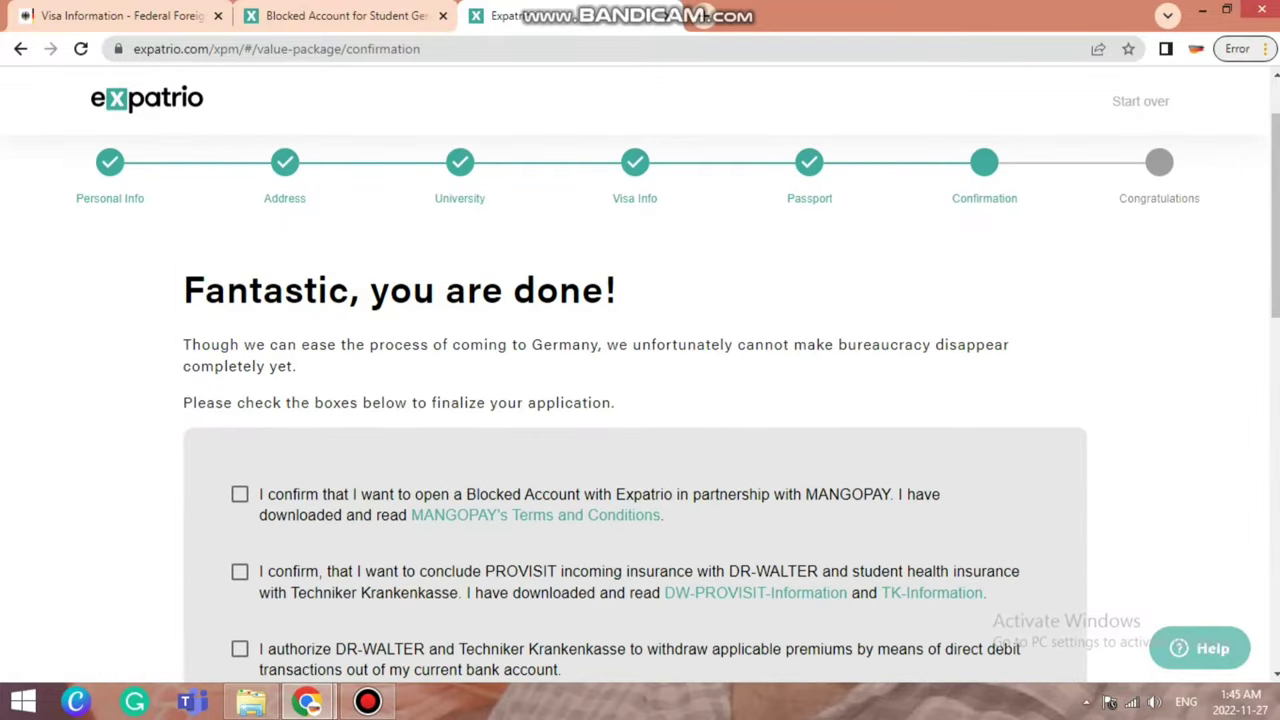
scroll(640, 400, up, 5)
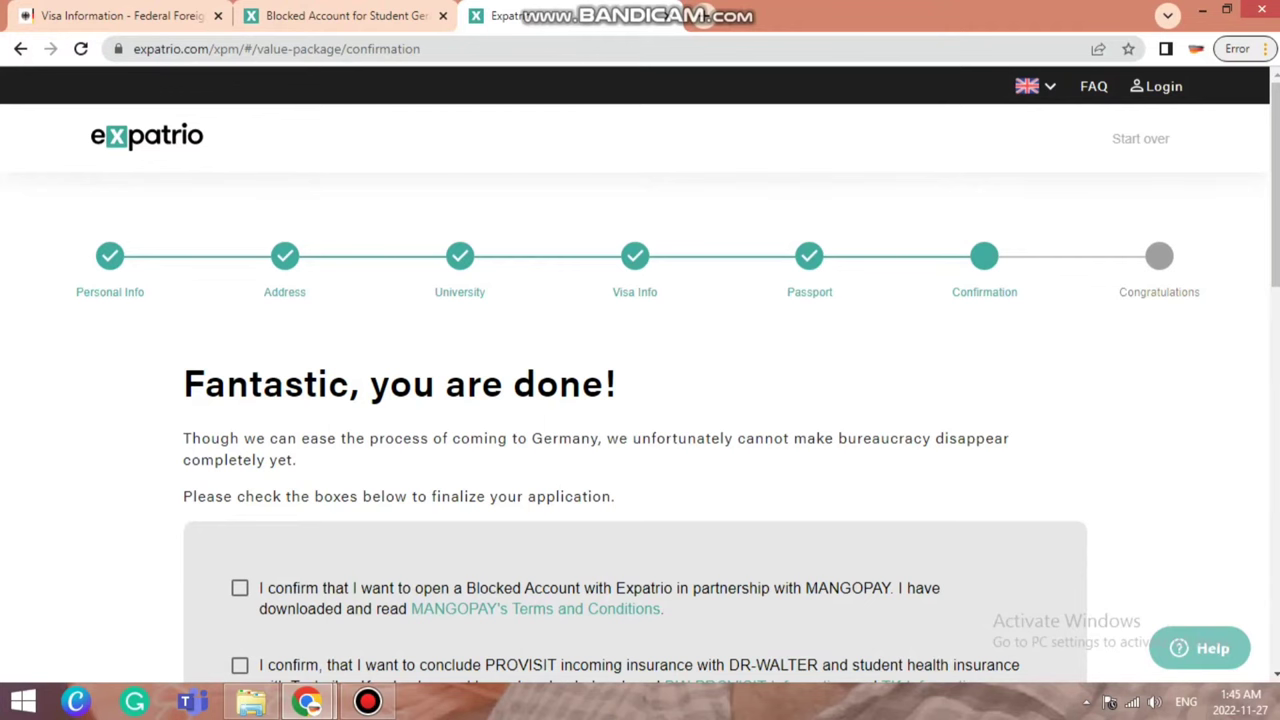
scroll(640, 400, down, 3)
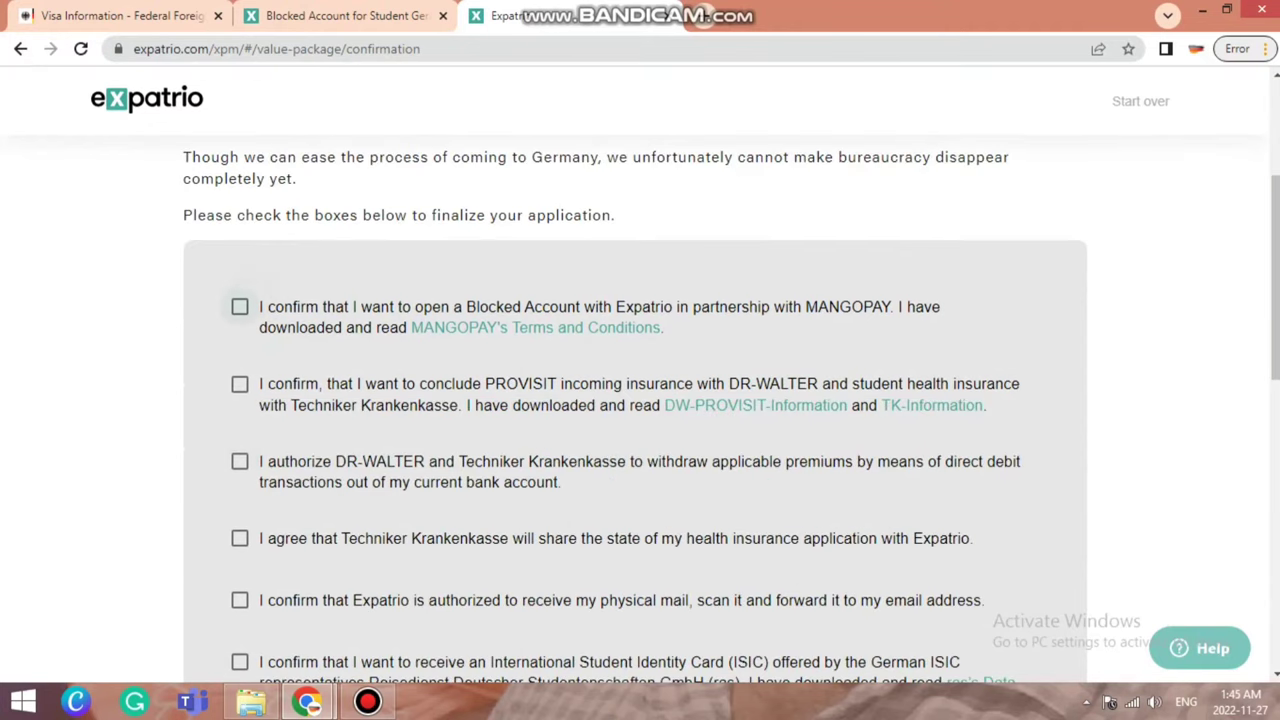
click(240, 306)
click(240, 384)
click(240, 461)
click(240, 538)
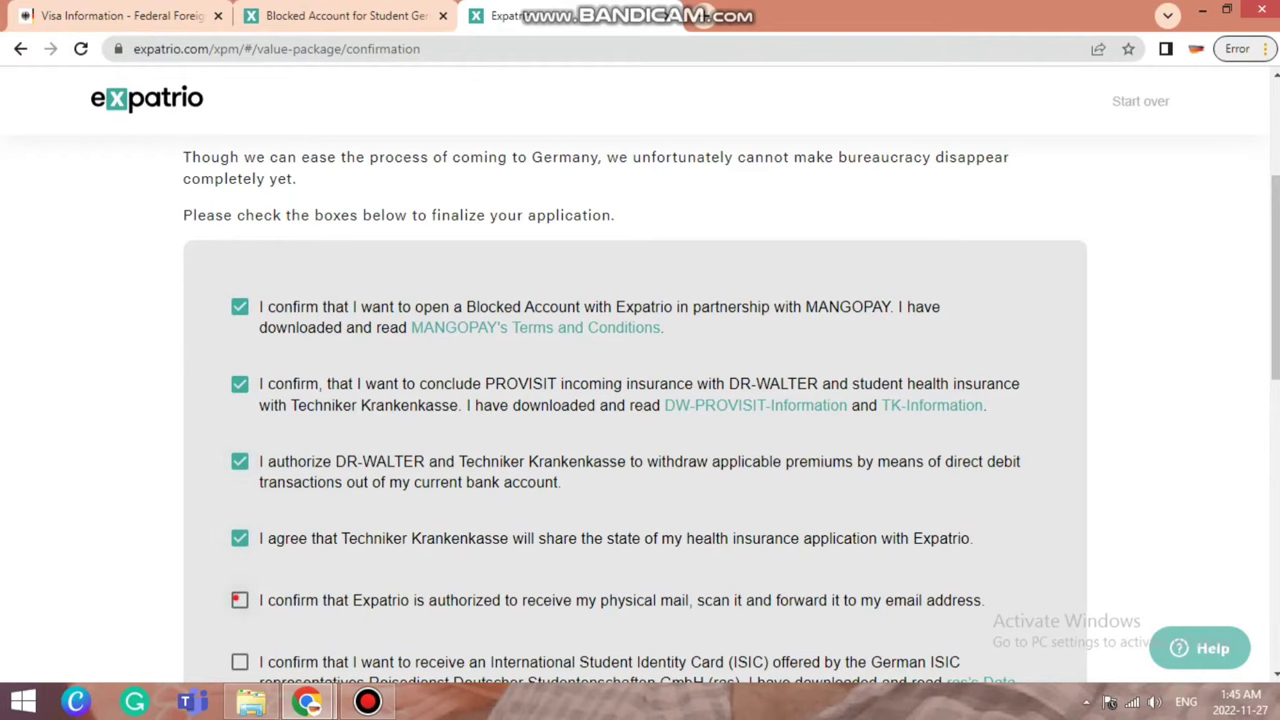
click(240, 600)
- Acknowledge revocation rights, request the student ID card, opt in to email news, and submit
scroll(240, 600, down, 3)
click(240, 479)
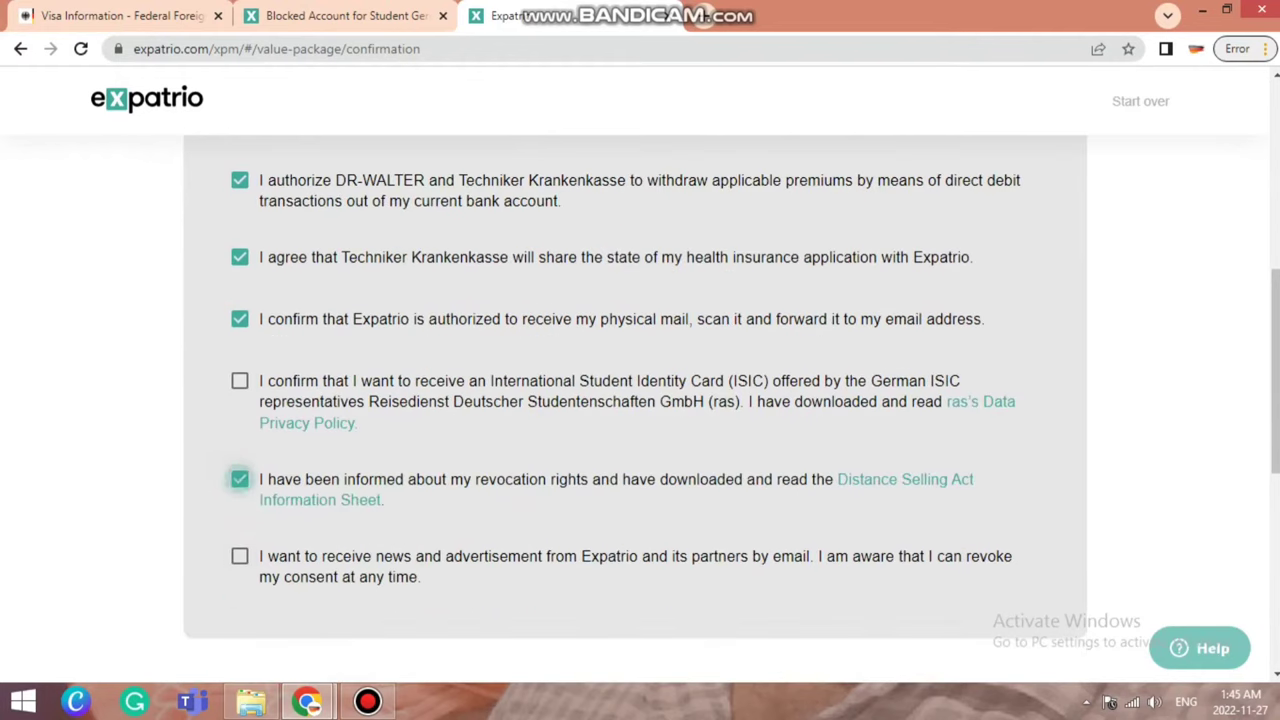
click(240, 380)
click(239, 555)
scroll(239, 555, down, 2)
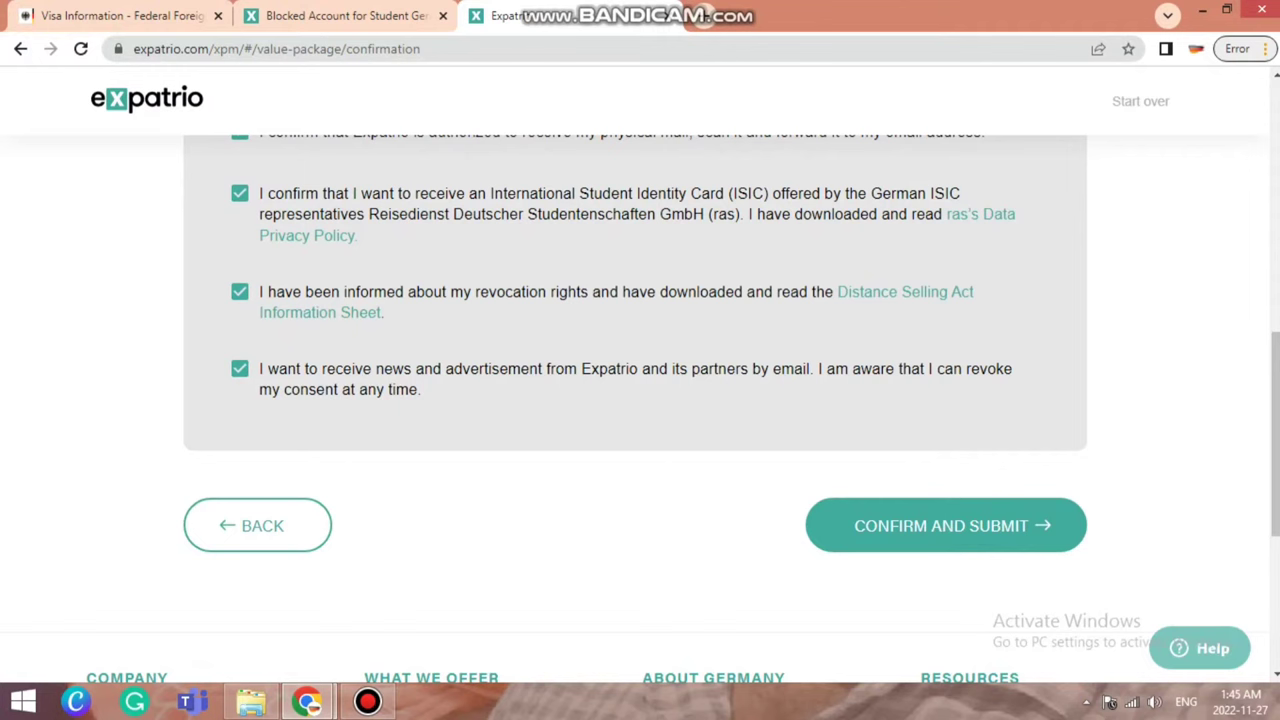
click(994, 546)
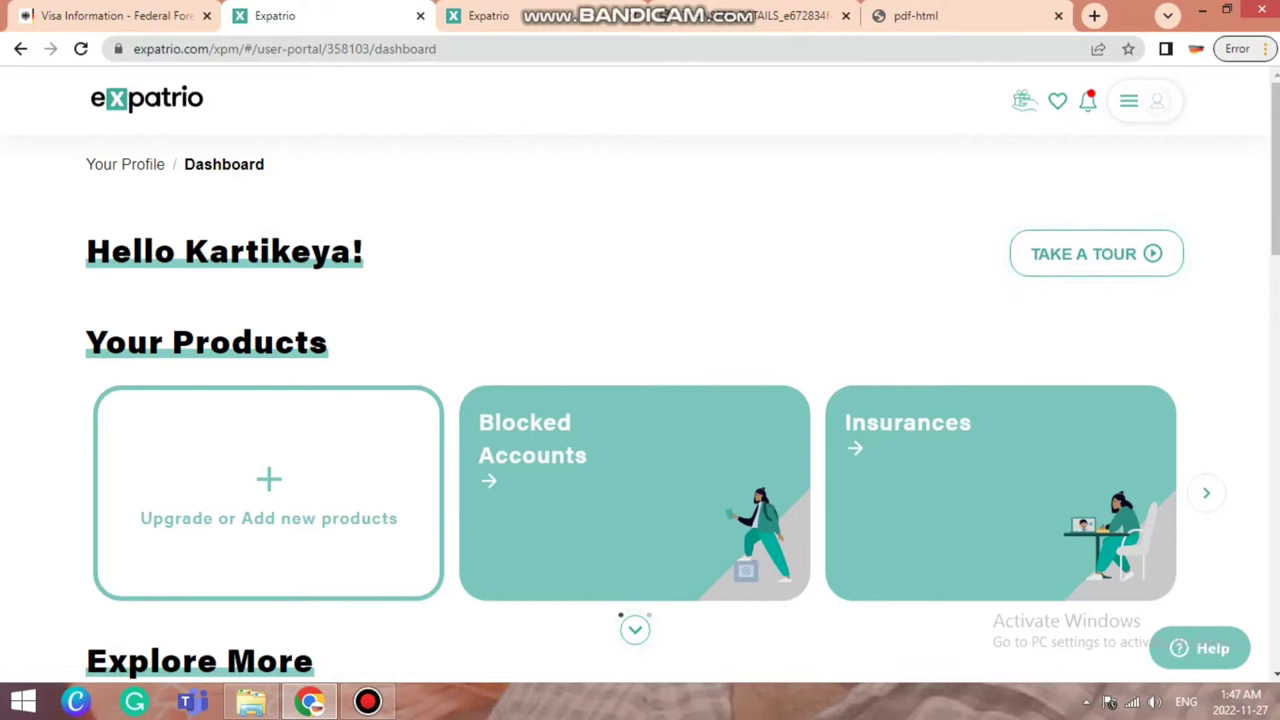
- Open the 'Awaiting money transfer' blocked account, review its details, and view its payments (€9,417 pending)
click(689, 451)
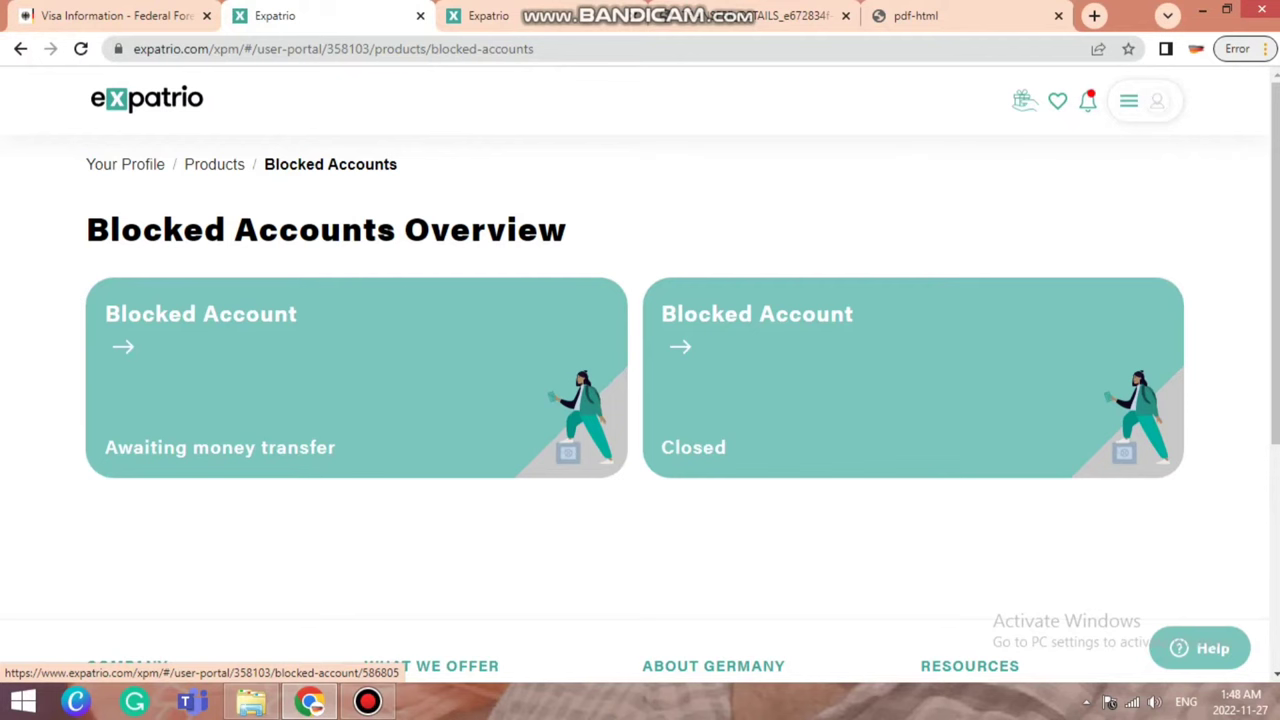
double_click(623, 249)
click(176, 334)
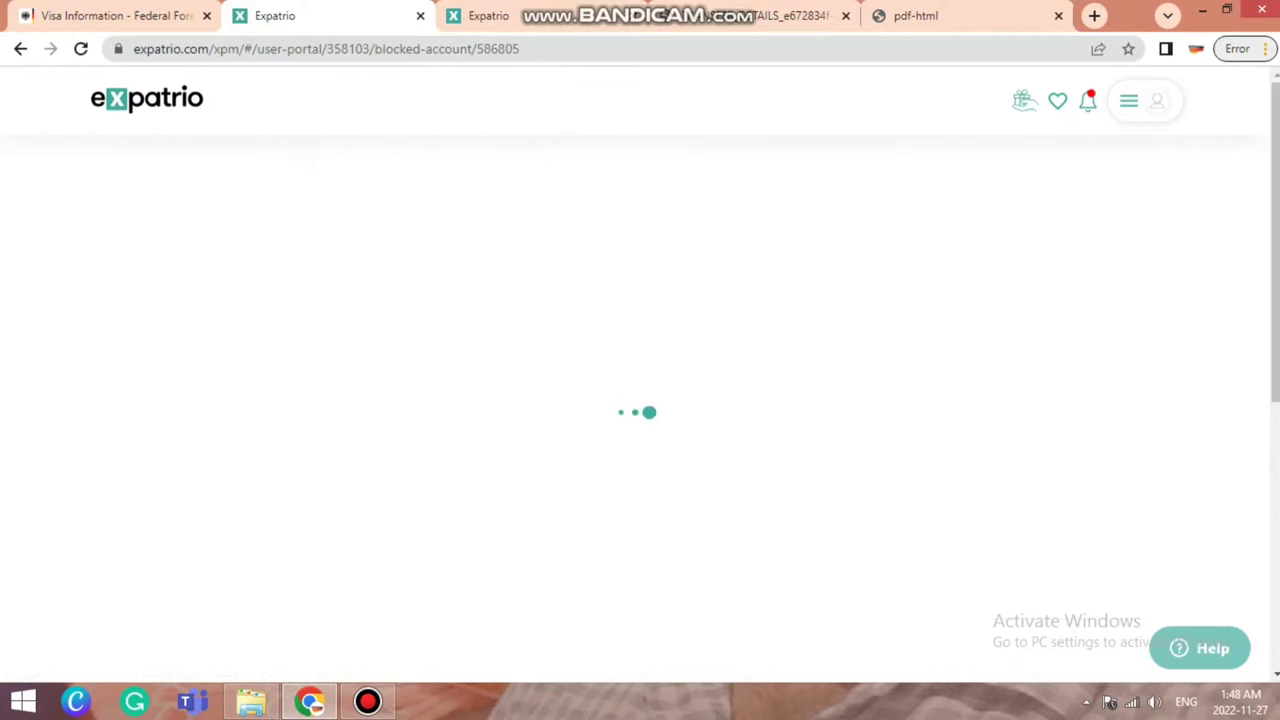
scroll(640, 400, down, 1)
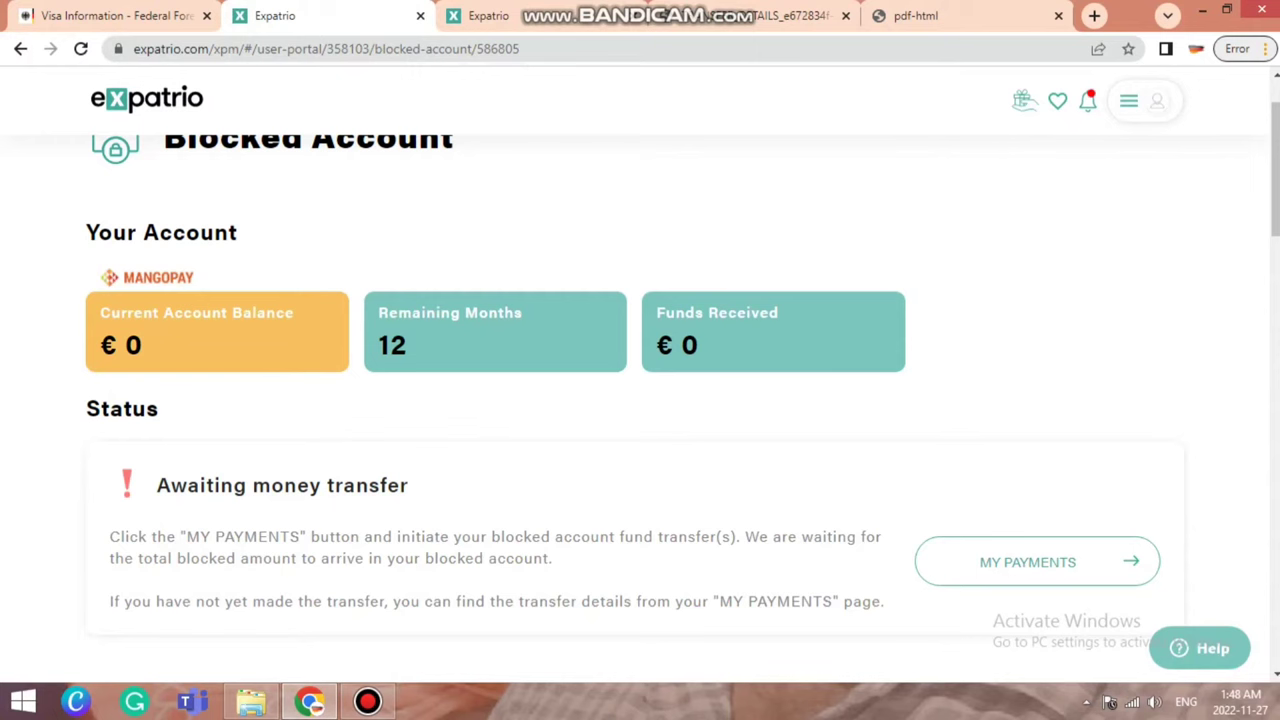
scroll(640, 410, down, 3)
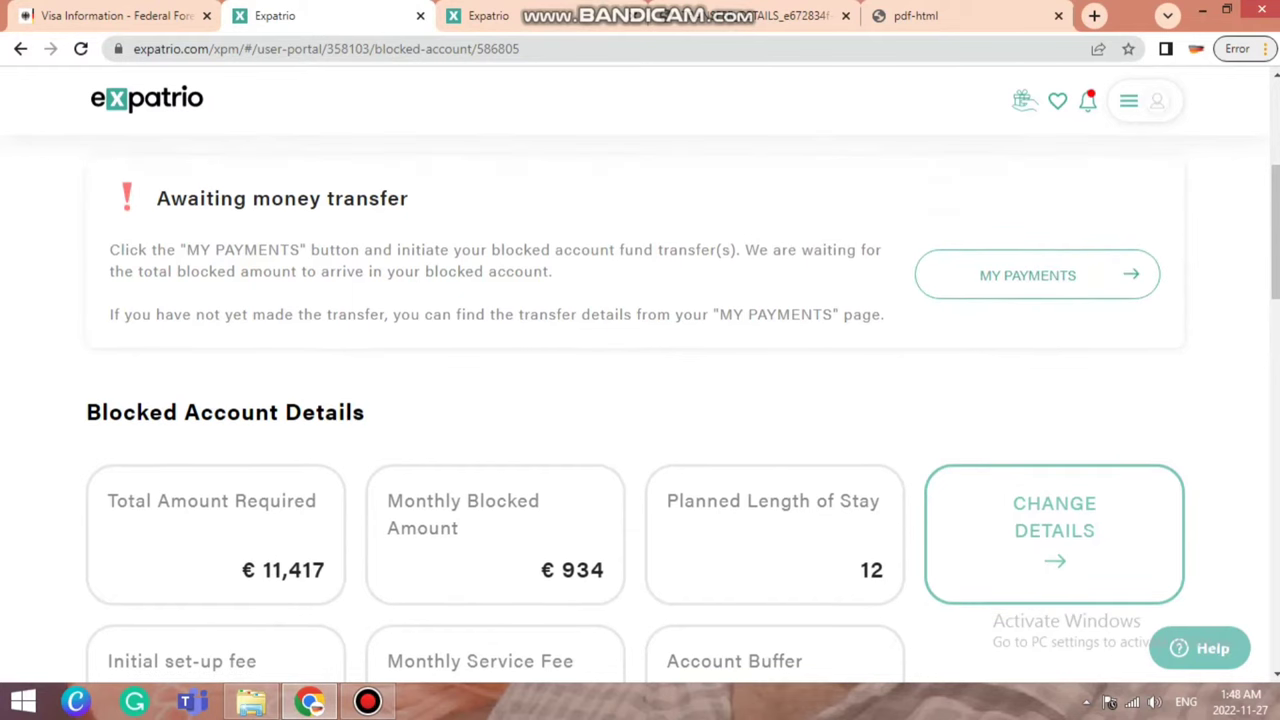
scroll(640, 400, down, 2)
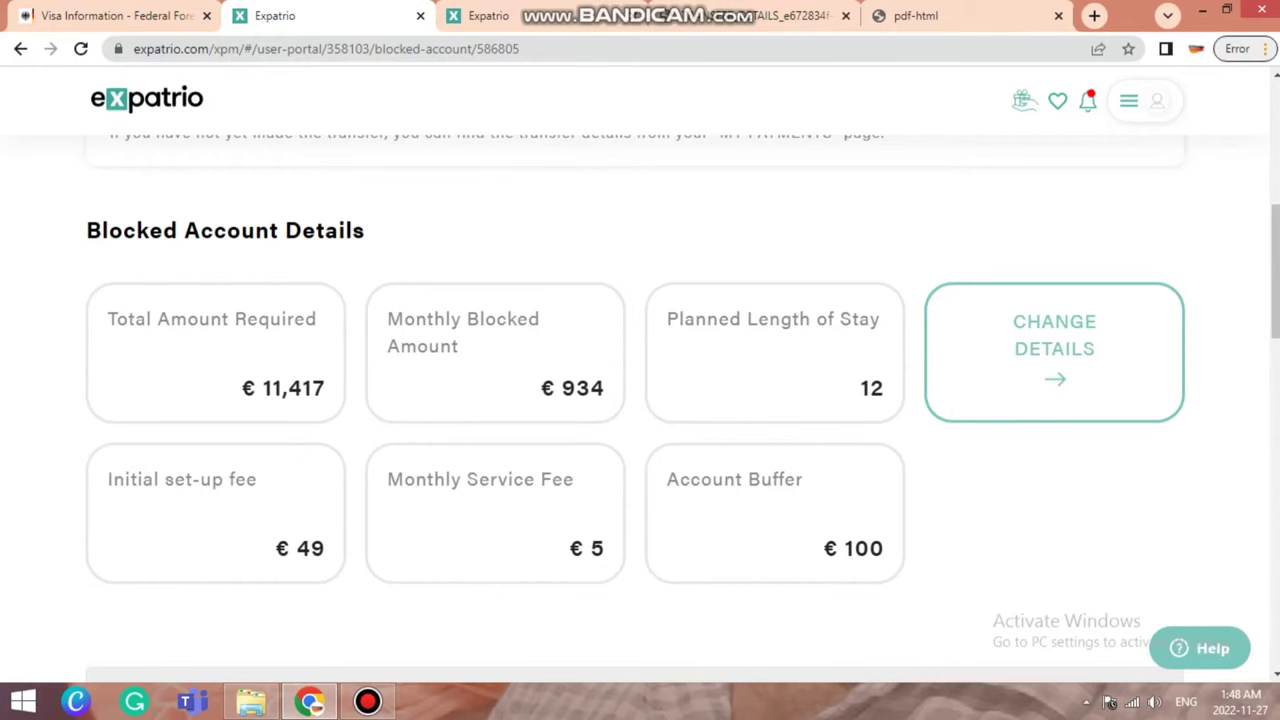
scroll(1025, 563, up, 5)
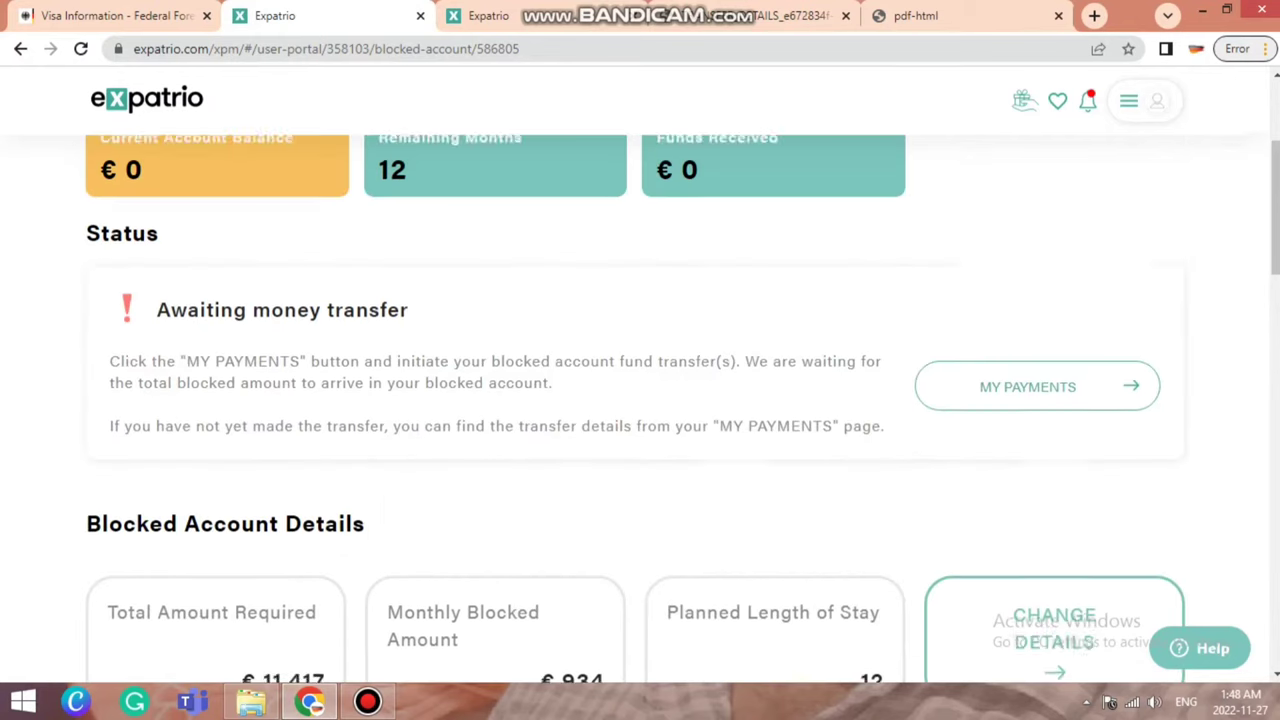
click(1025, 562)
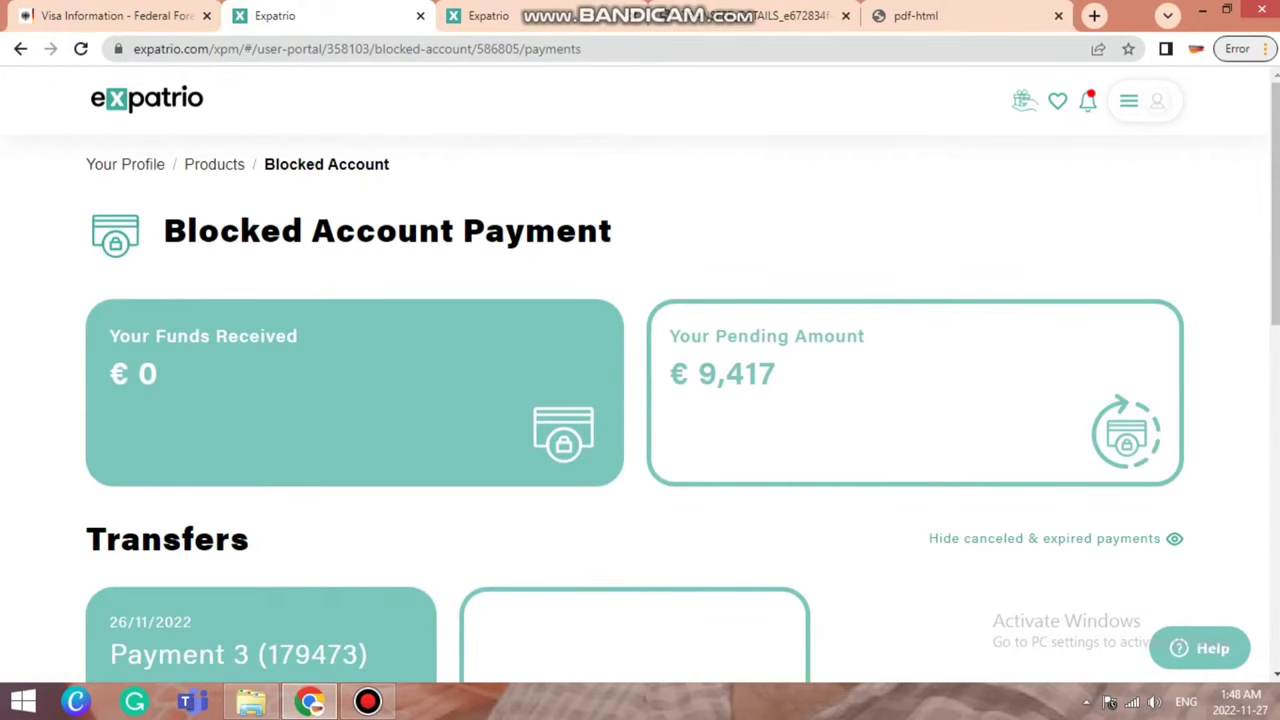
- Scroll through the Transfers section and start a new payment with Initiate Payment
scroll(640, 400, down, 1)
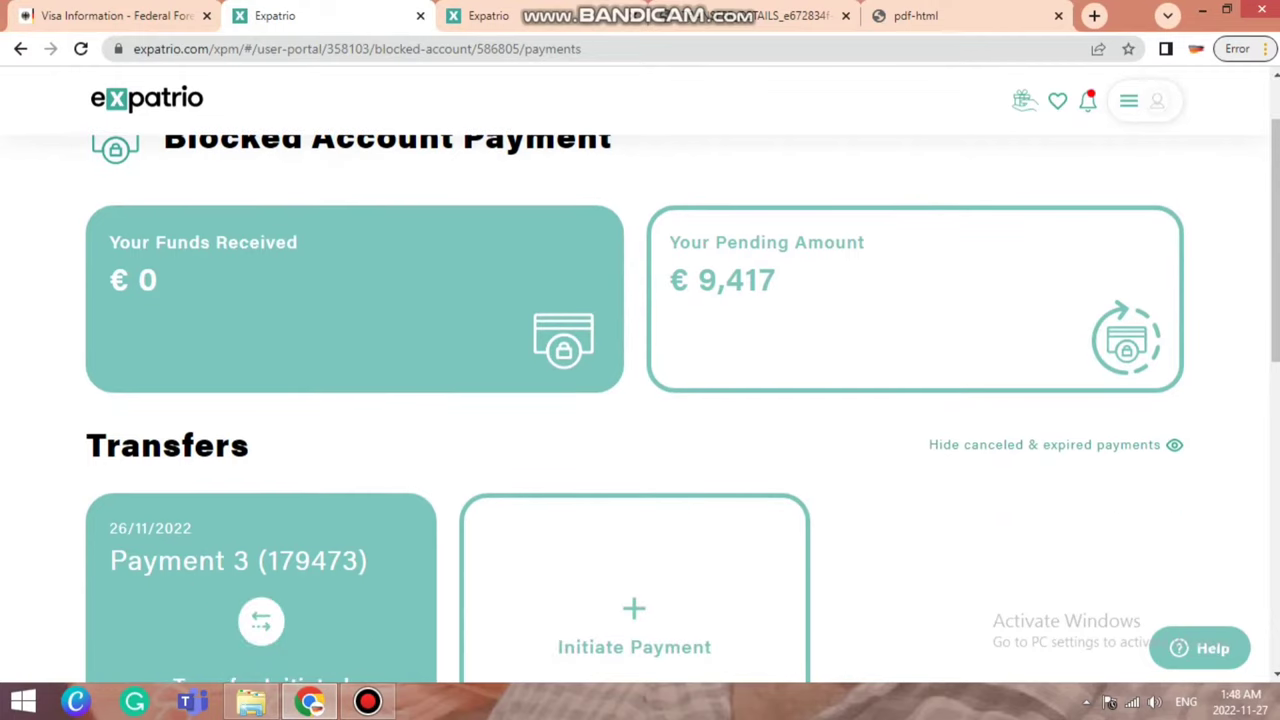
scroll(640, 400, down, 2)
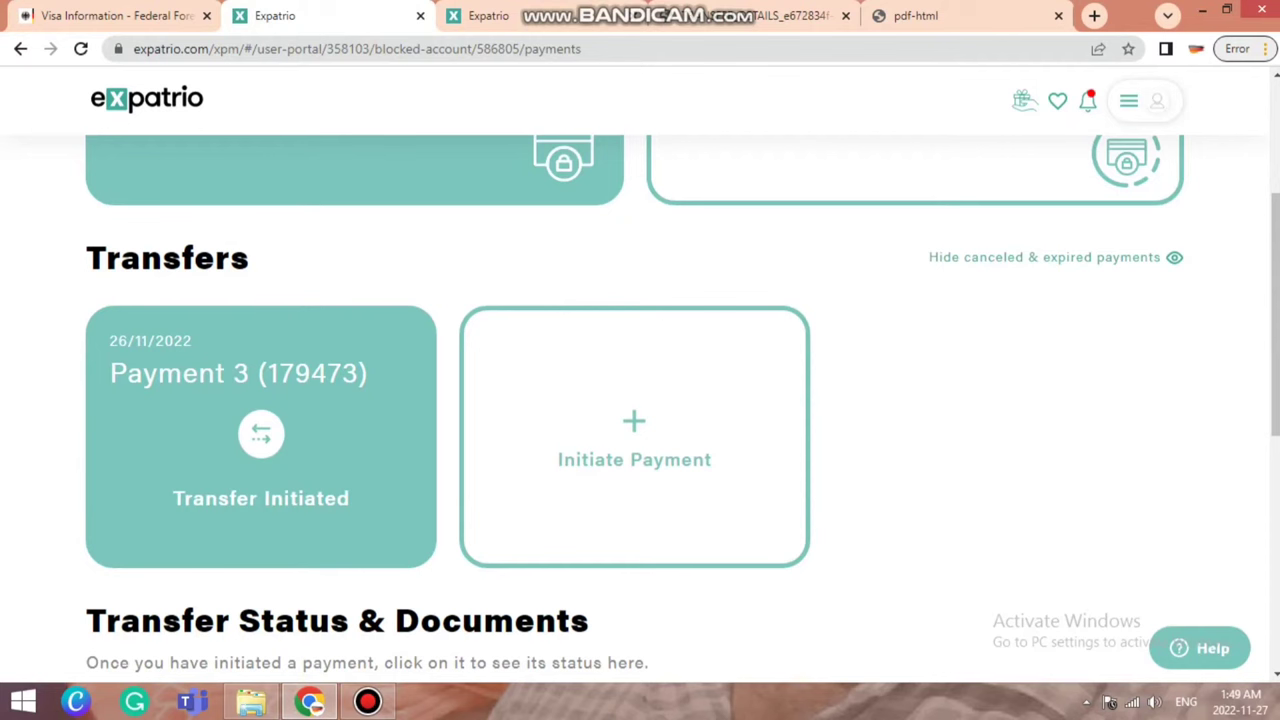
click(674, 434)
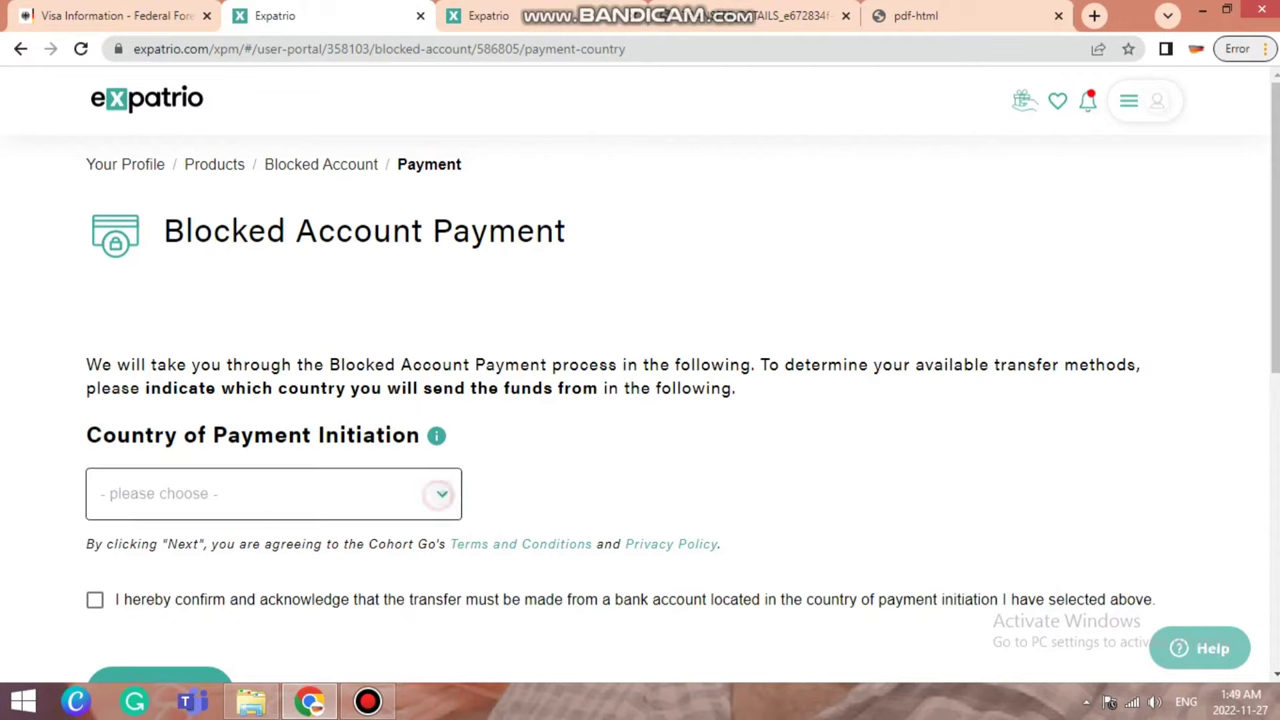
- Choose India as the payment initiation country, acknowledge the bank-account condition, and proceed to the amount
click(442, 493)
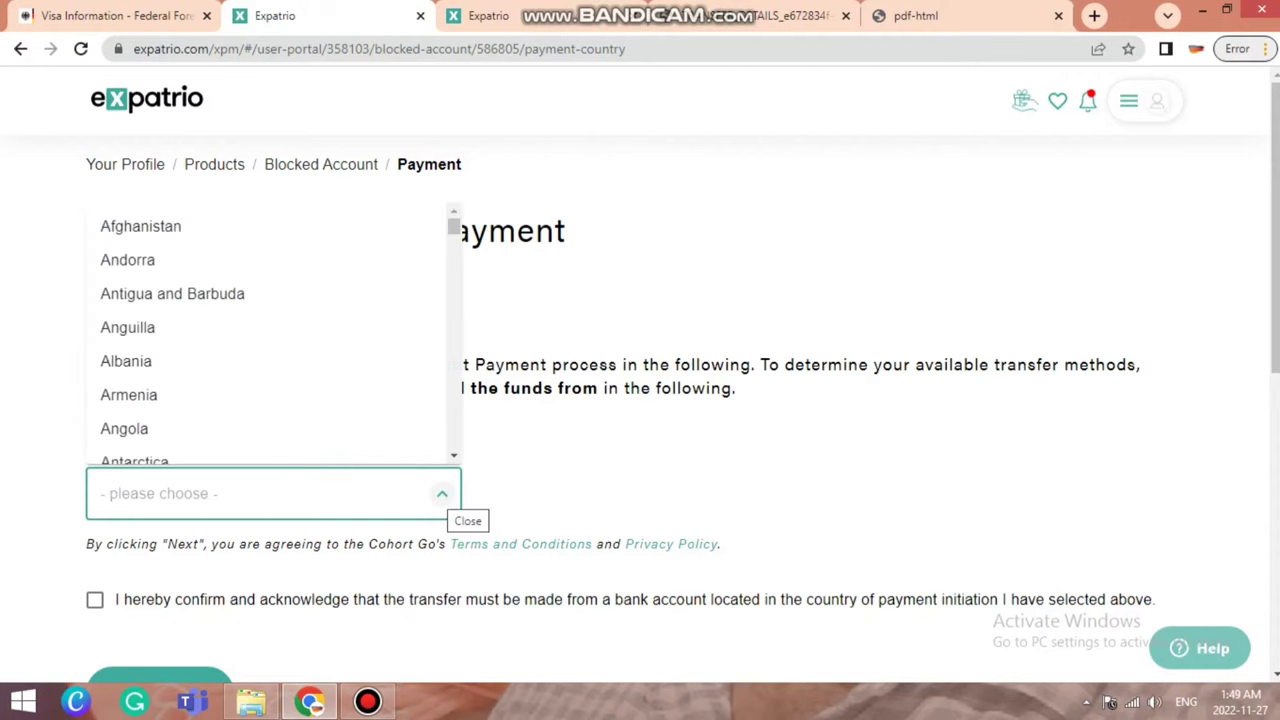
text(ind)
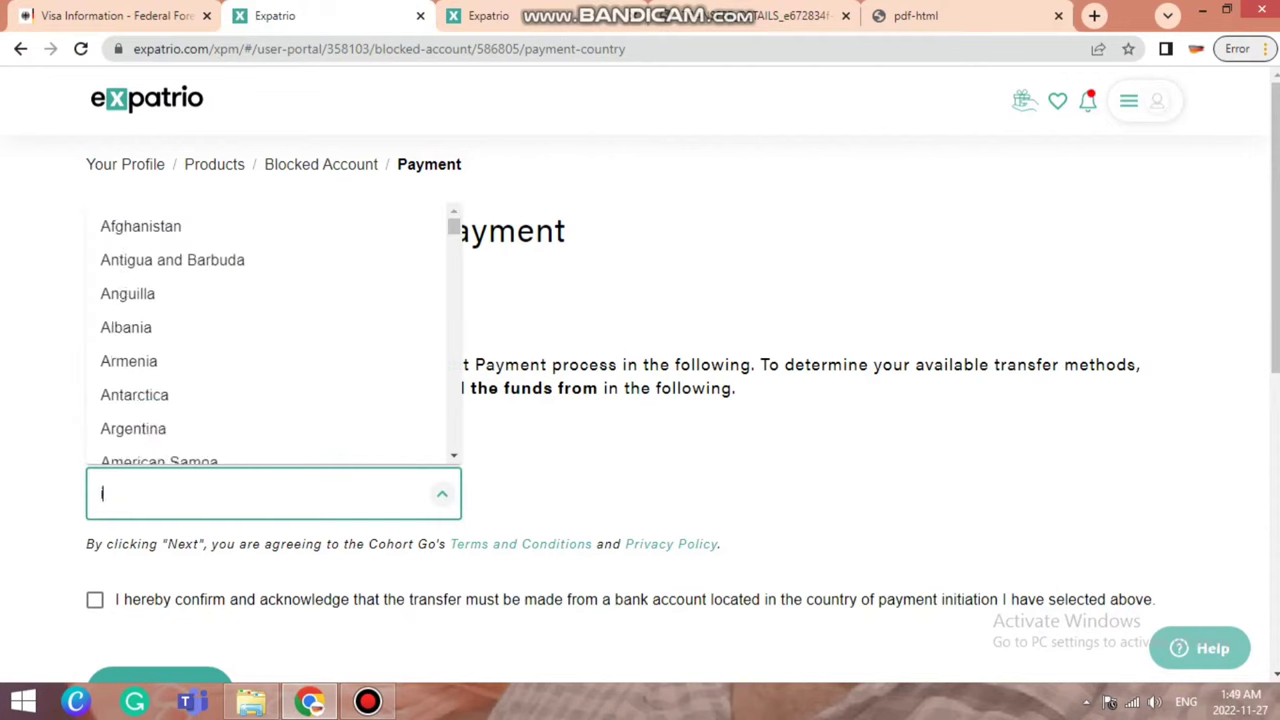
key(Return)
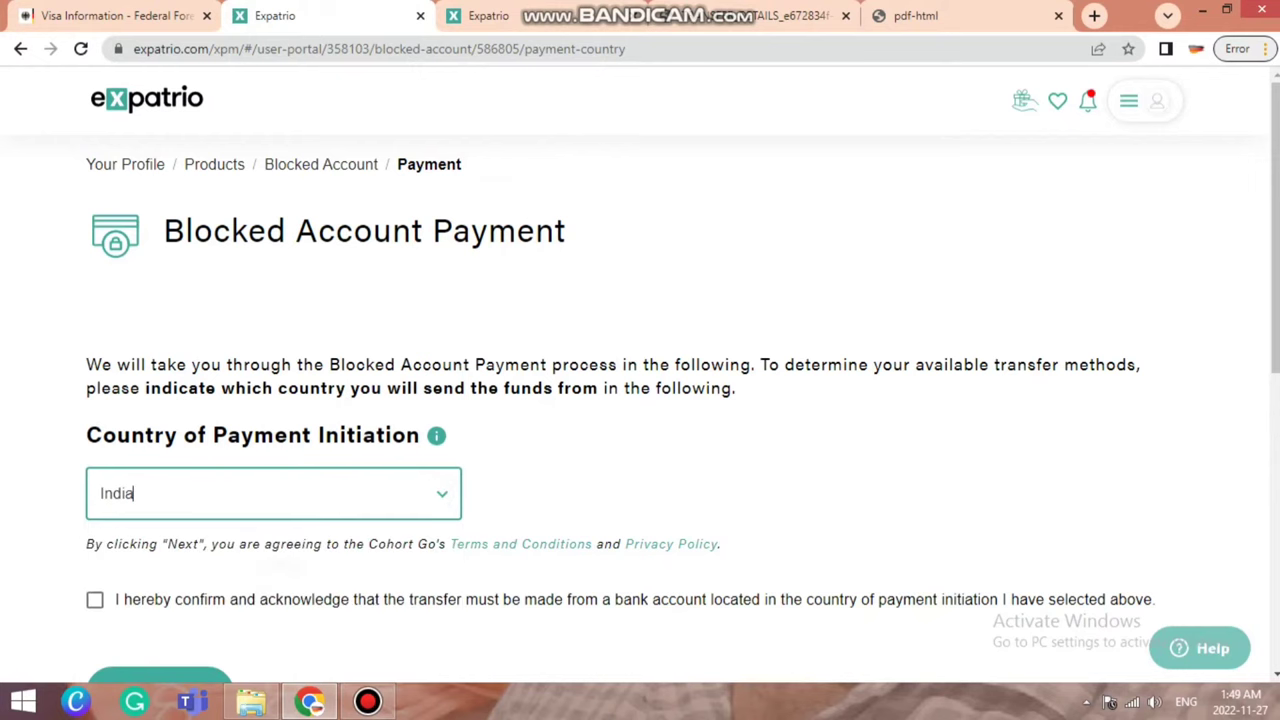
scroll(640, 400, down, 1)
click(94, 505)
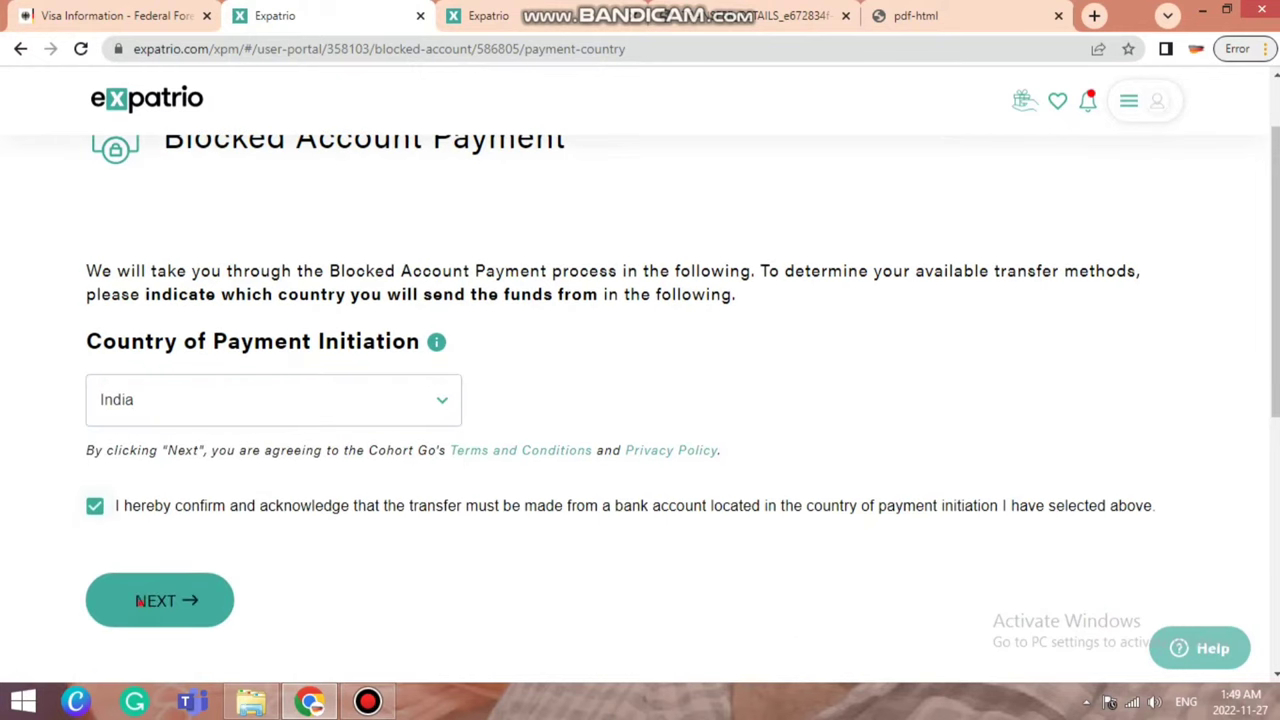
click(159, 600)
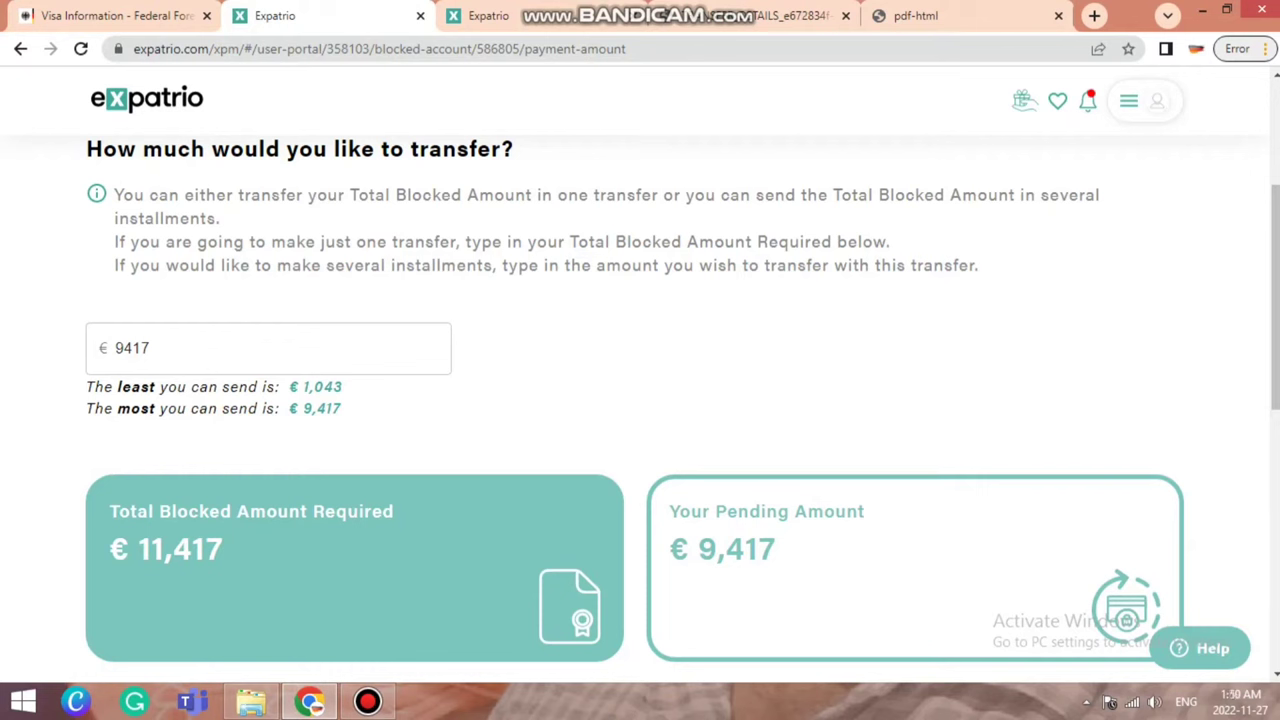
- Change the transfer amount from 9417 to 2000 and proceed to the Instruction step
click(229, 348)
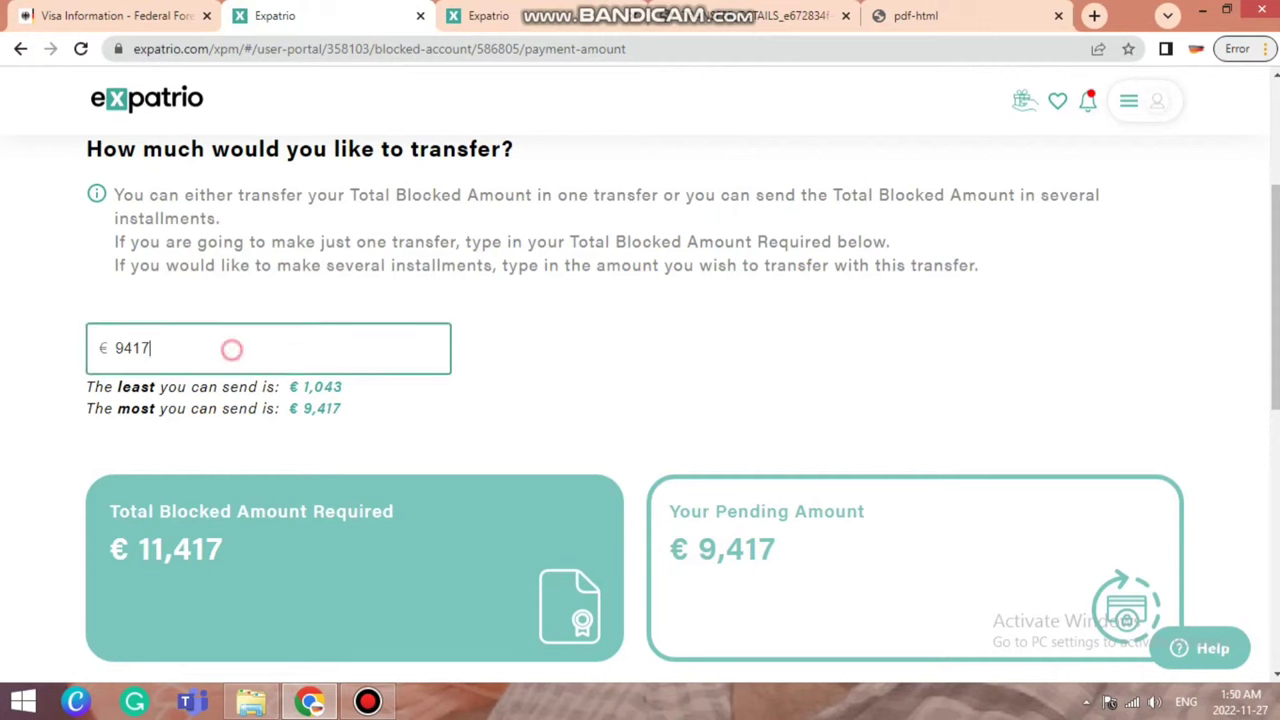
key(BackSpace)
key(BackSpace)
key(BackSpace)
key(BackSpace)
text(2000)
scroll(640, 400, down, 2)
scroll(1140, 478, down, 4)
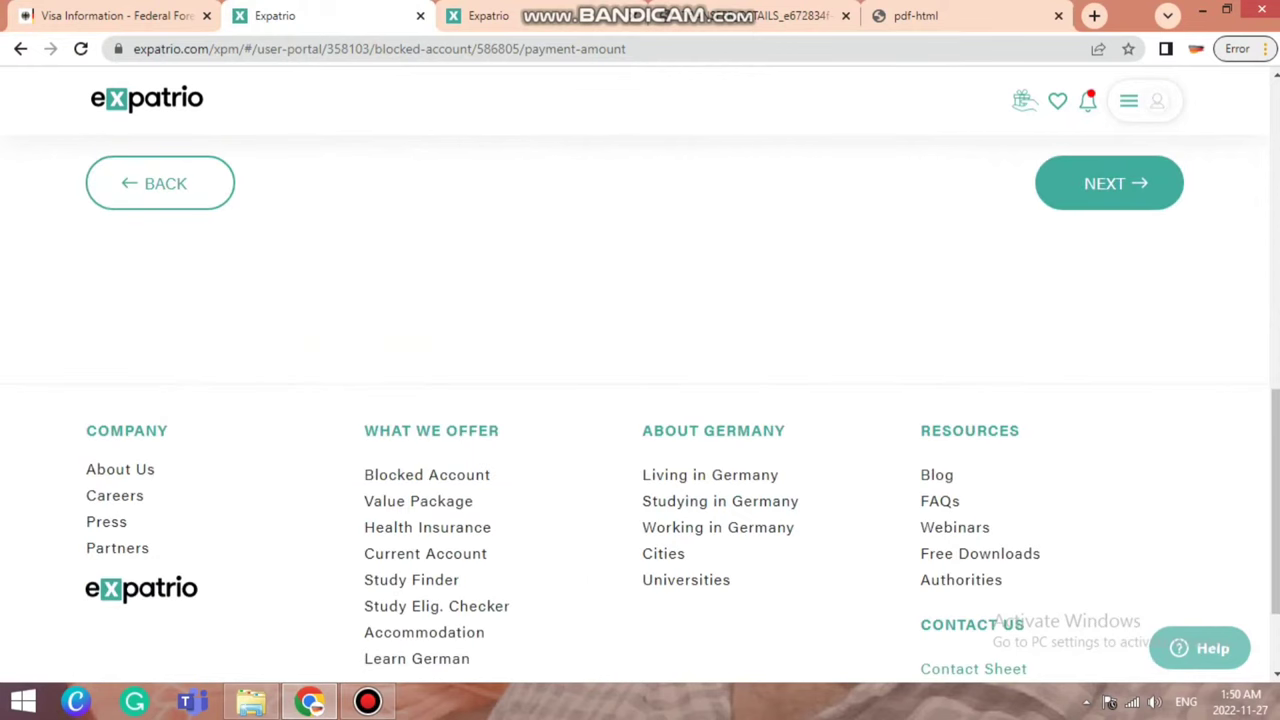
scroll(1140, 478, up, 3)
click(1140, 478)
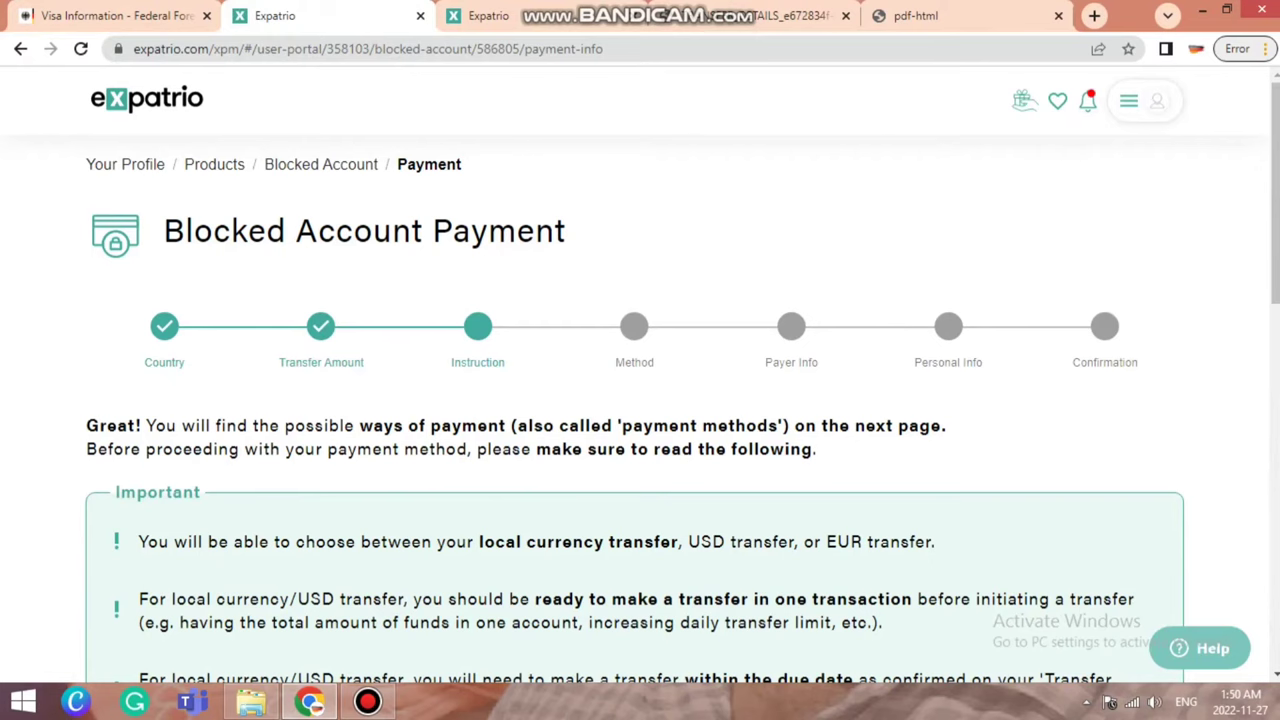
- Read through the Important notes and continue to the Select payment method page
scroll(640, 400, down, 4)
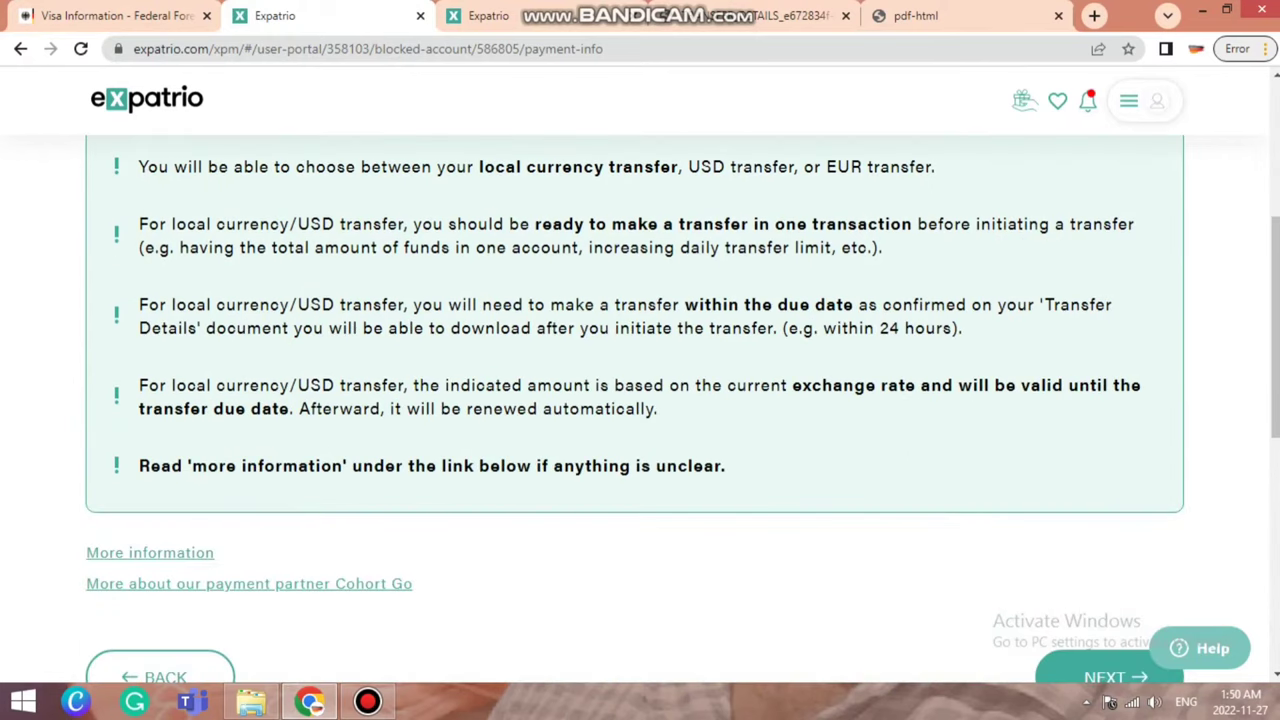
click(1110, 677)
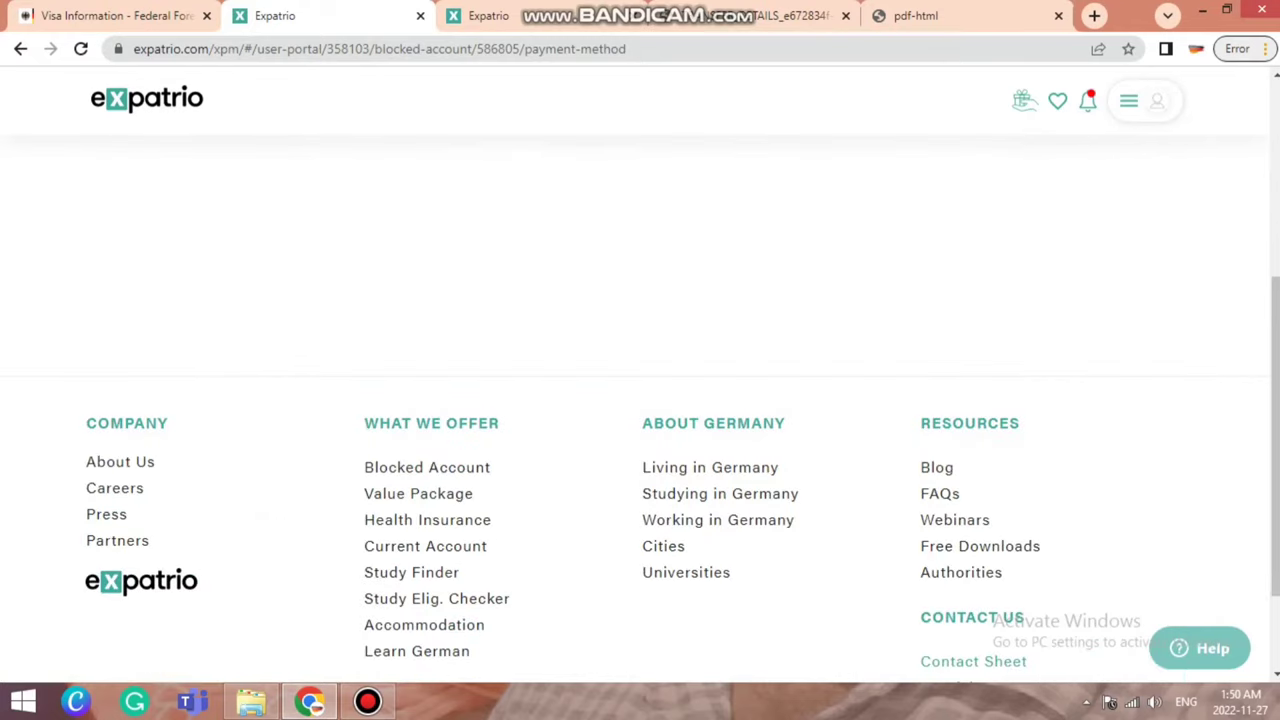
scroll(606, 583, down, 2)
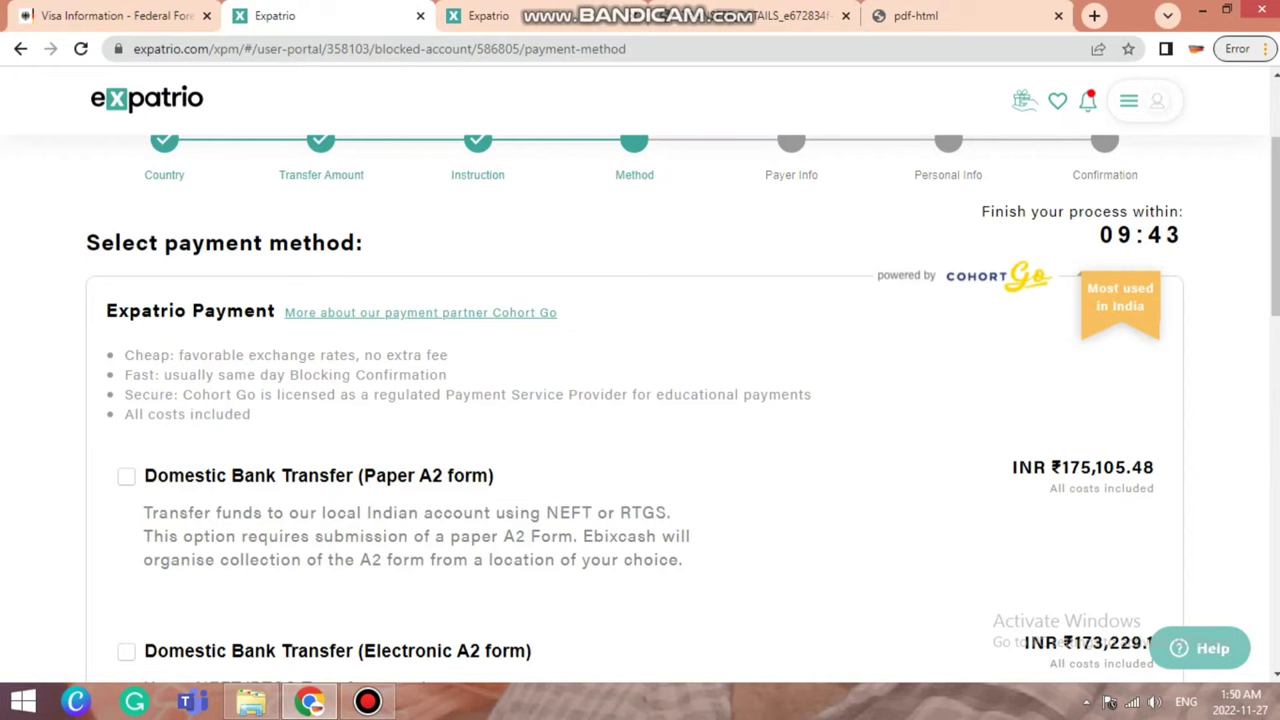
scroll(640, 400, down, 2)
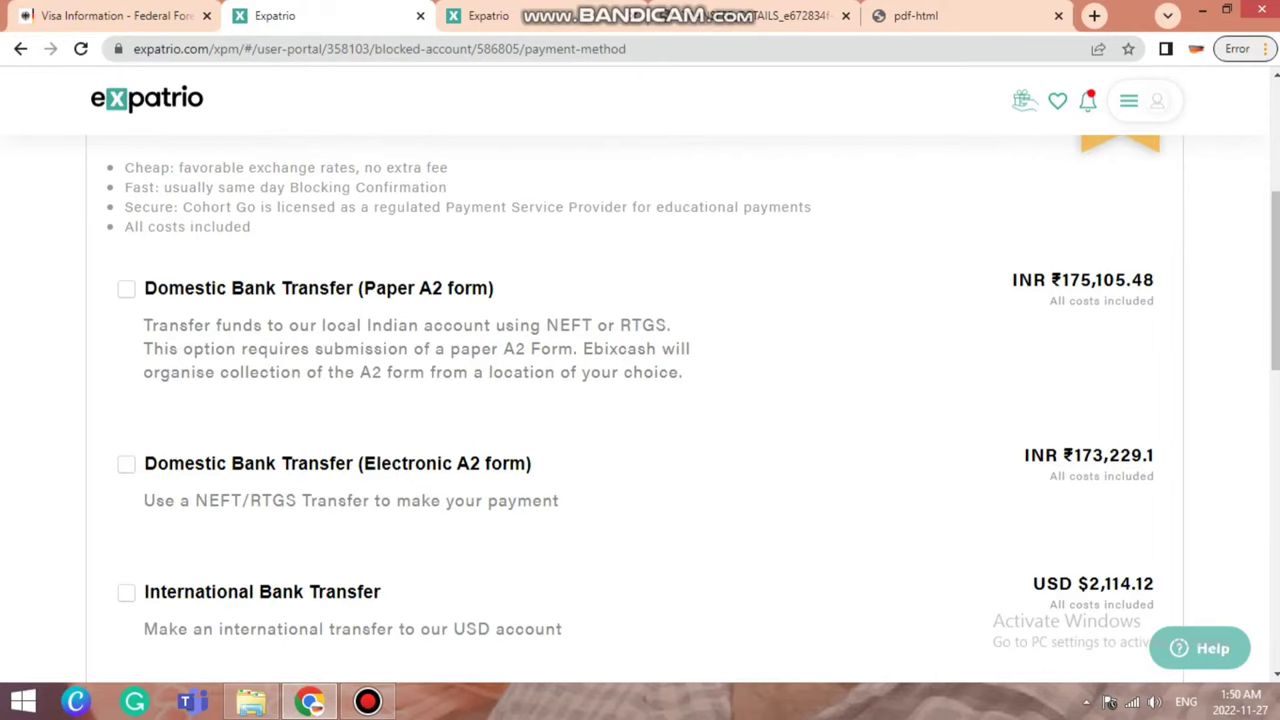
scroll(640, 400, down, 4)
scroll(640, 400, up, 2)
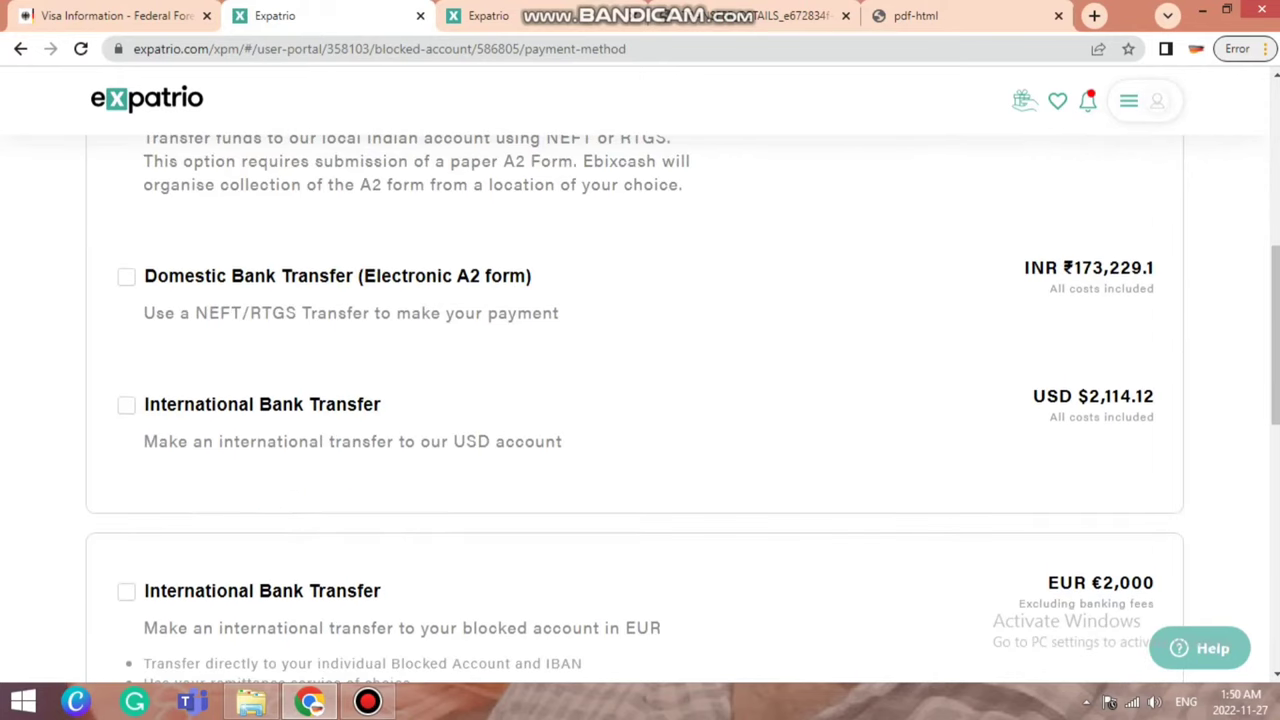
scroll(640, 400, up, 2)
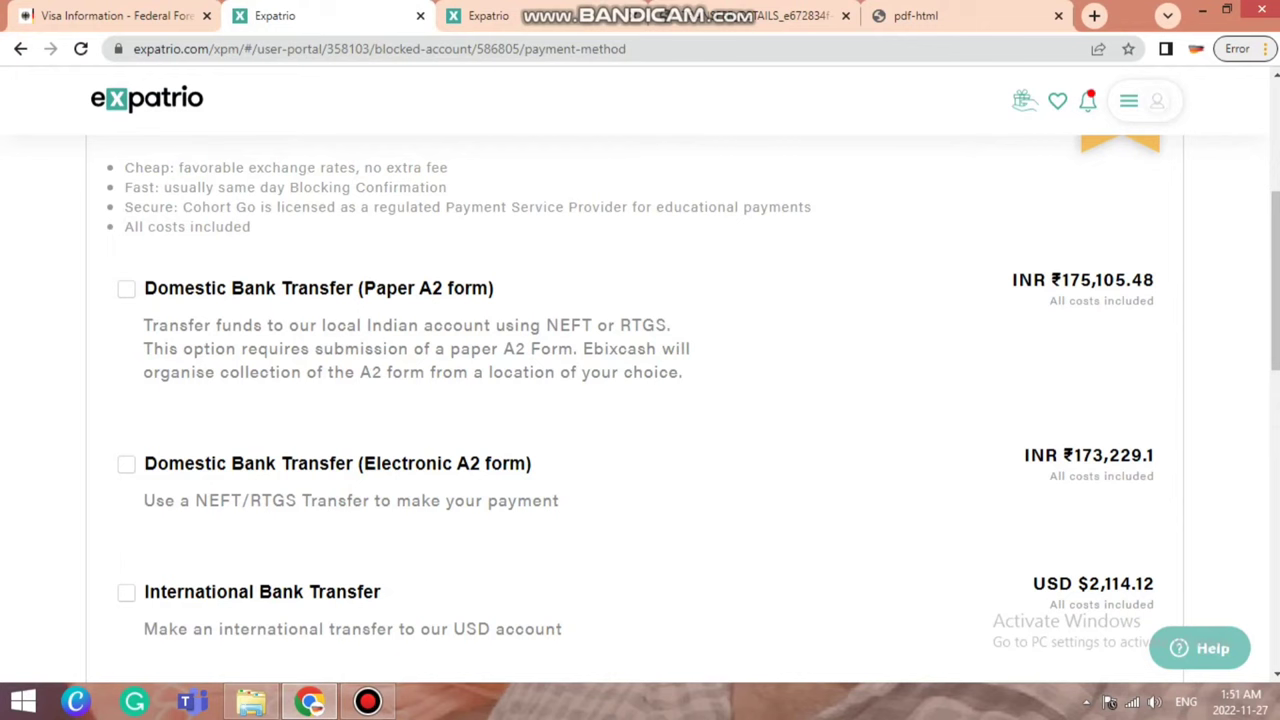
scroll(640, 400, down, 2)
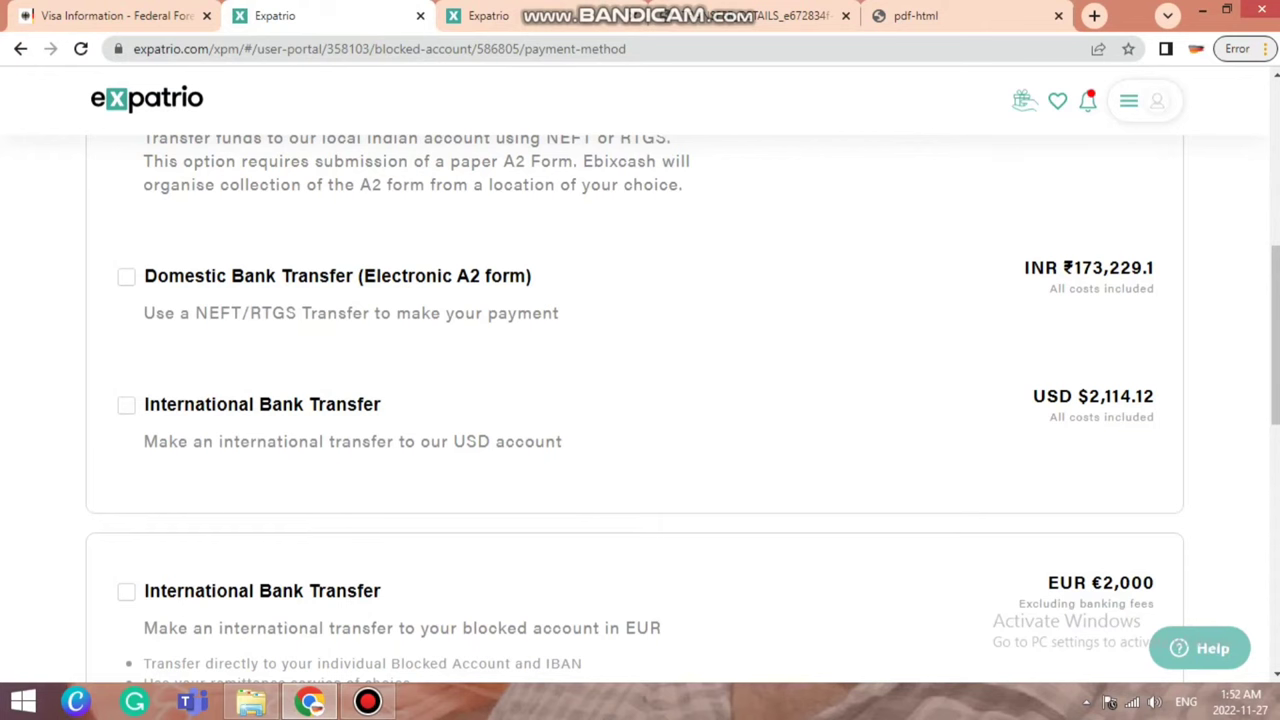
scroll(640, 400, up, 1)
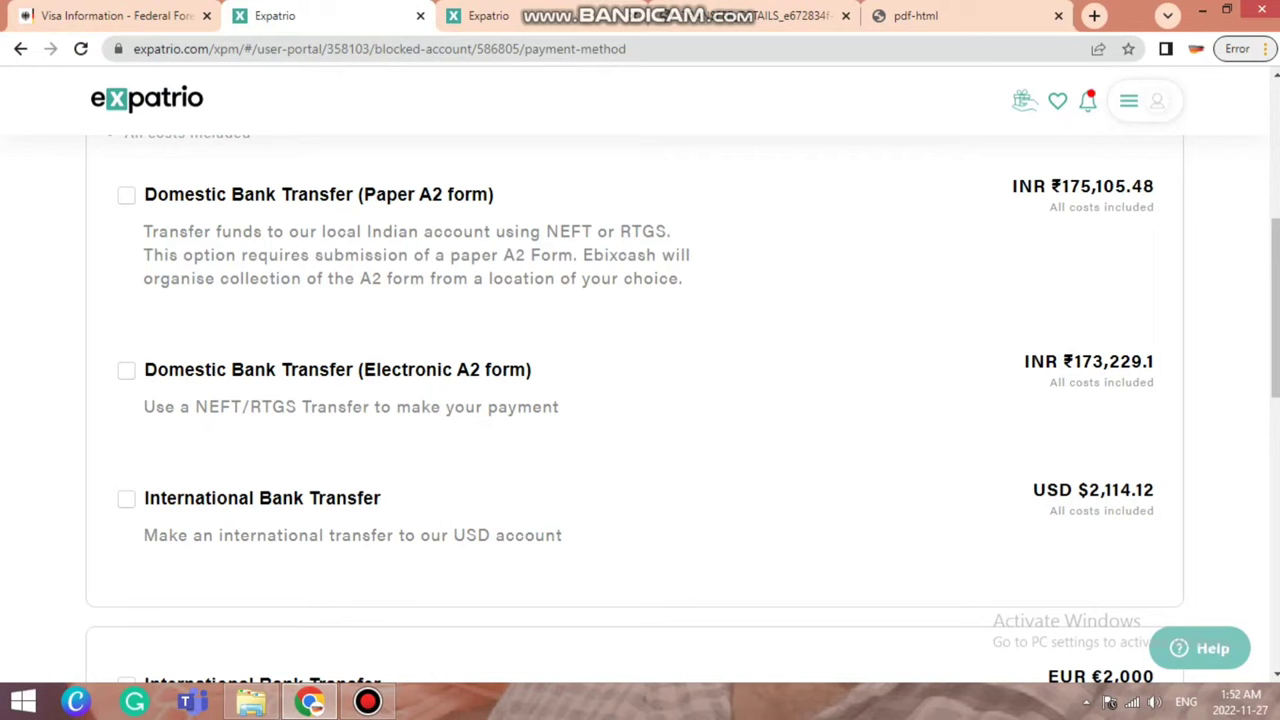
scroll(640, 400, down, 2)
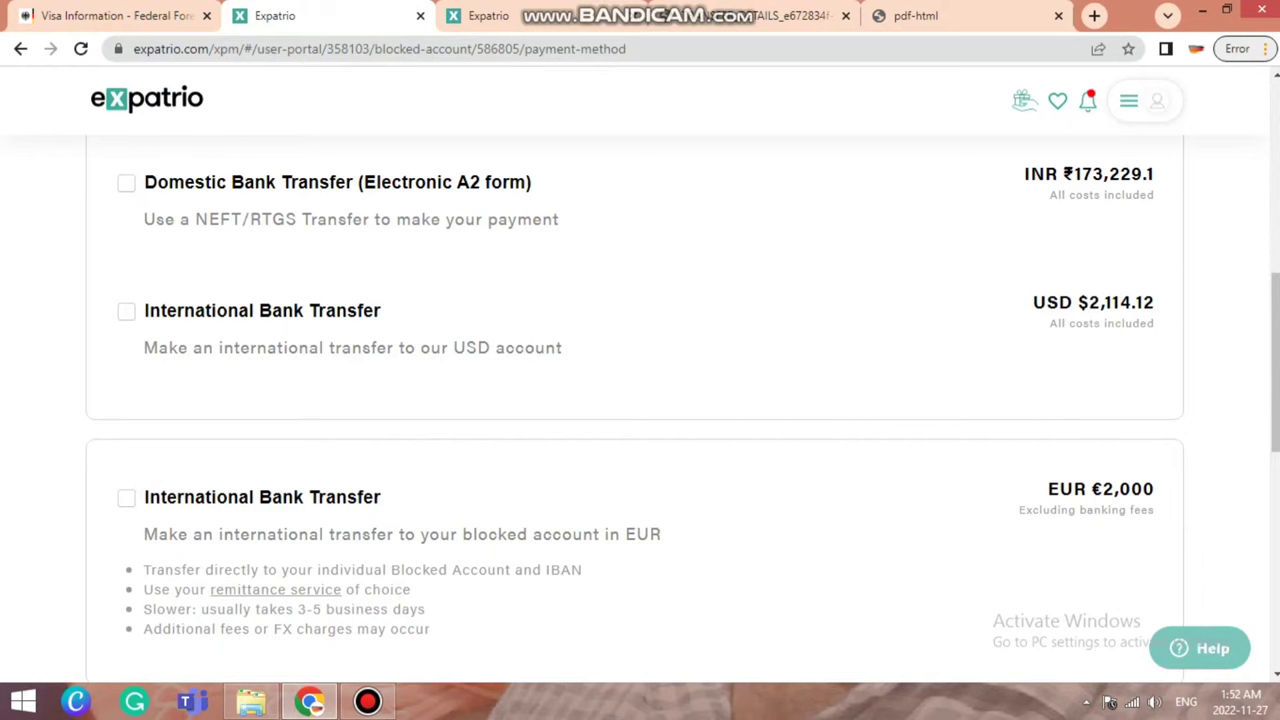
scroll(640, 400, down, 1)
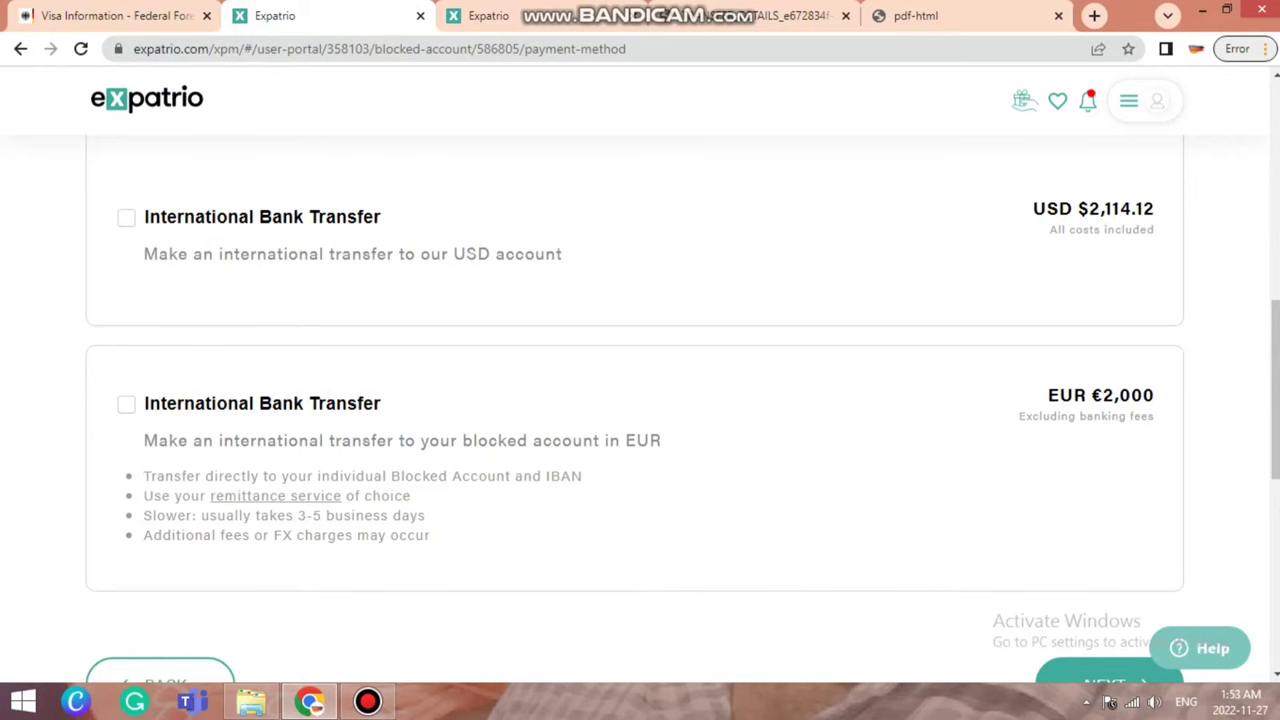
scroll(640, 400, up, 2)
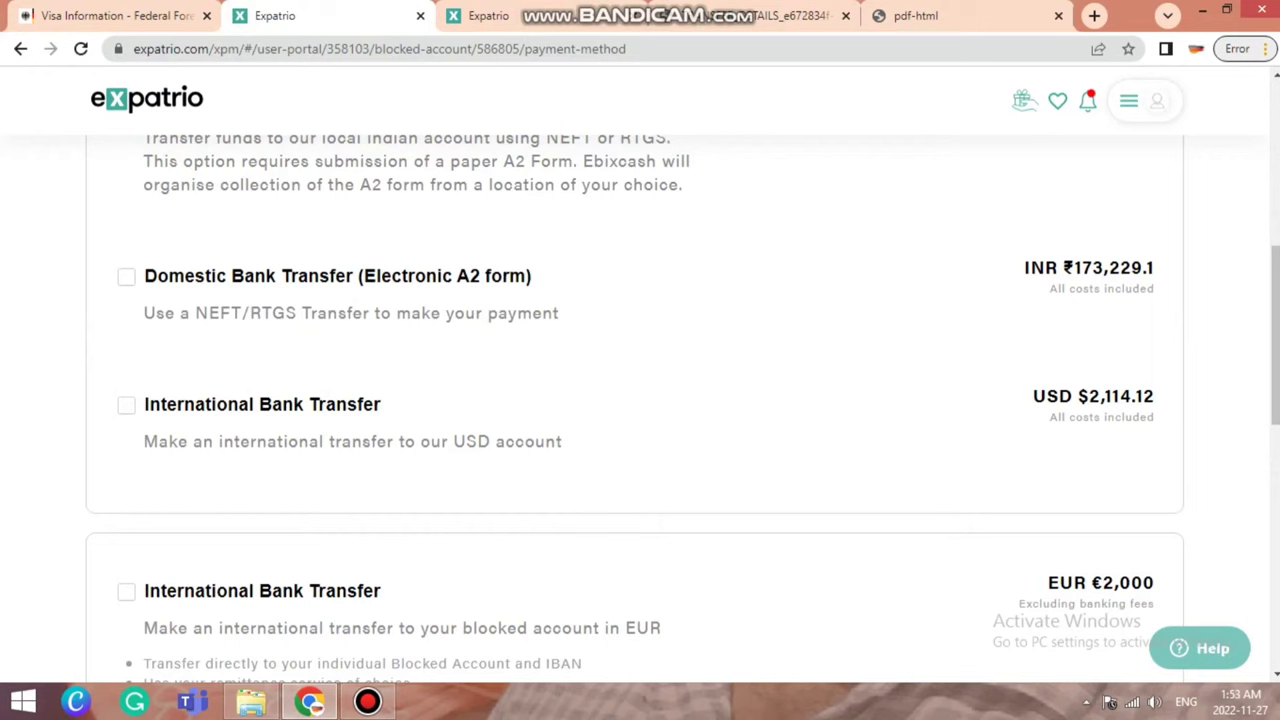
scroll(640, 400, up, 1)
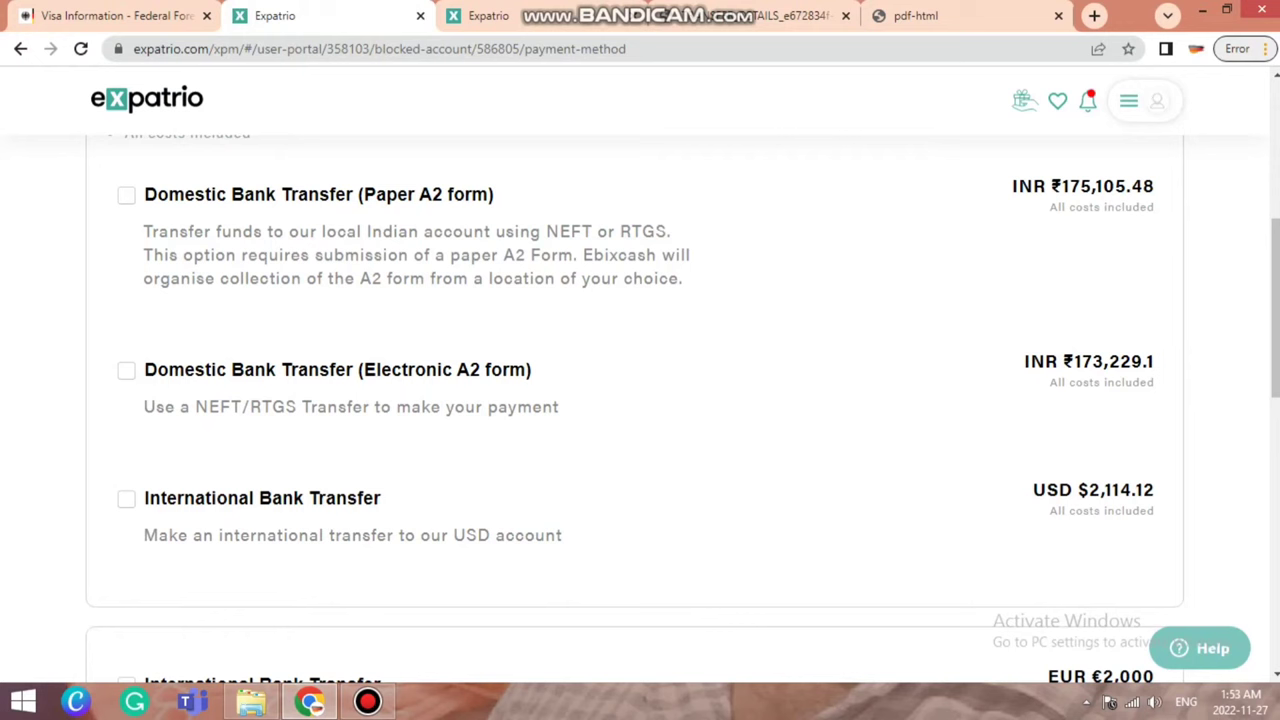
- Select Domestic Bank Transfer (Electronic A2 form) as the payment method
click(126, 370)
scroll(640, 400, down, 5)
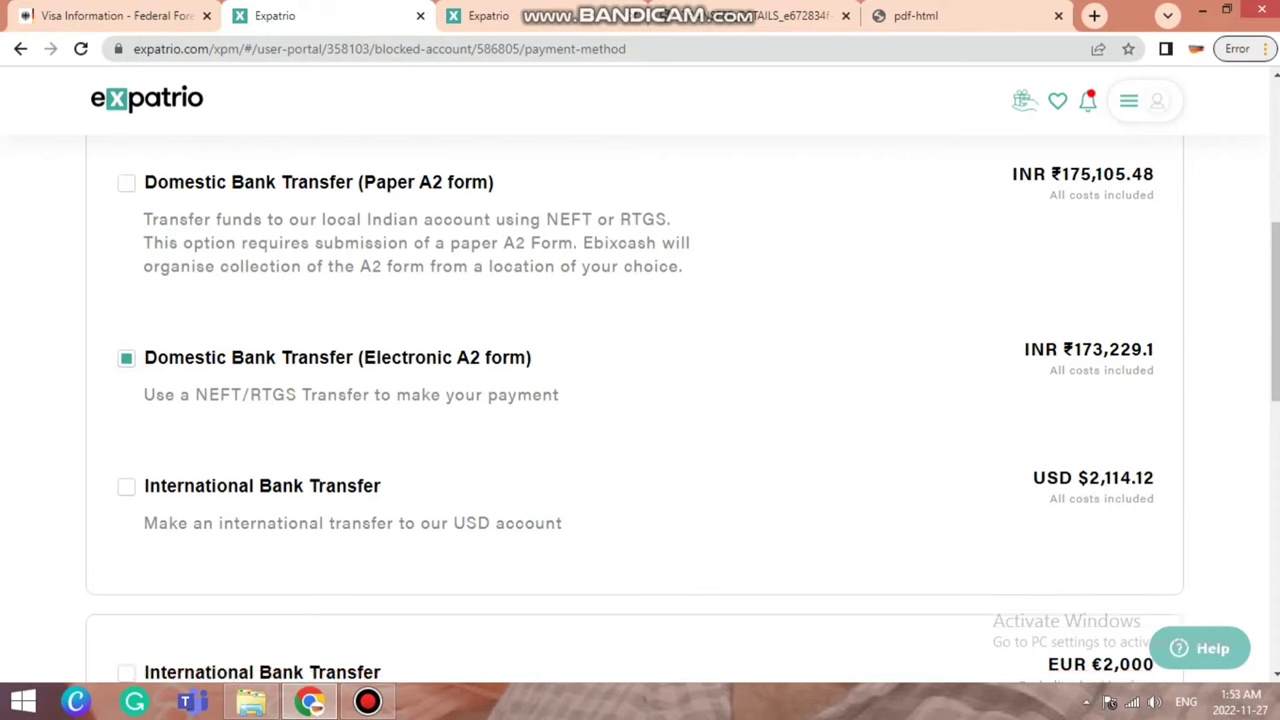
click(1108, 403)
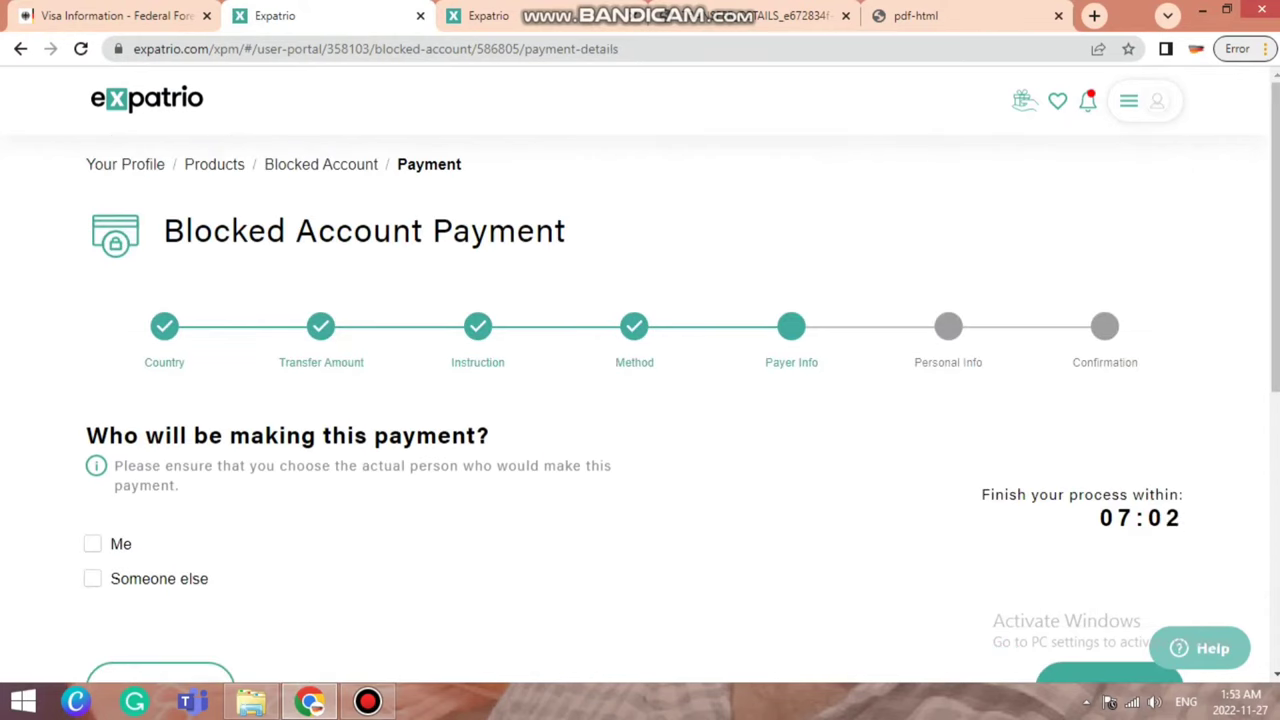
- Set the payer to Me and continue to payment verification
scroll(640, 400, down, 1)
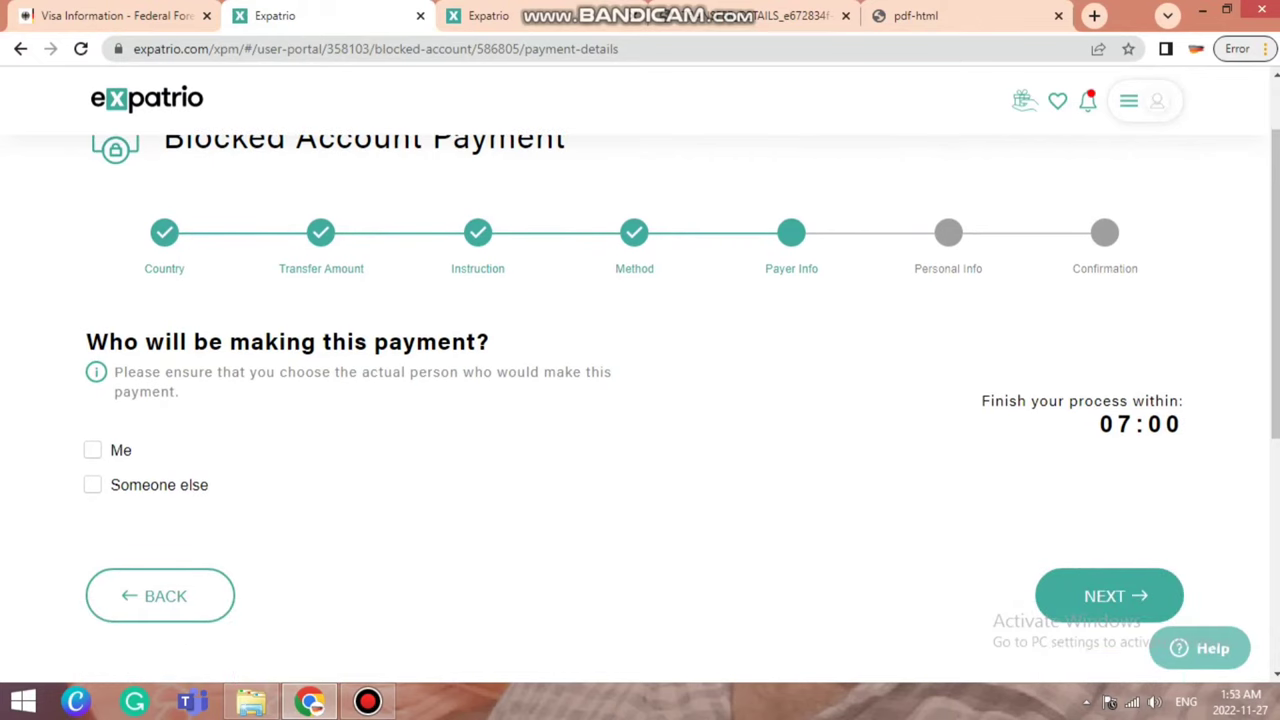
click(92, 450)
click(92, 484)
click(92, 450)
click(1132, 594)
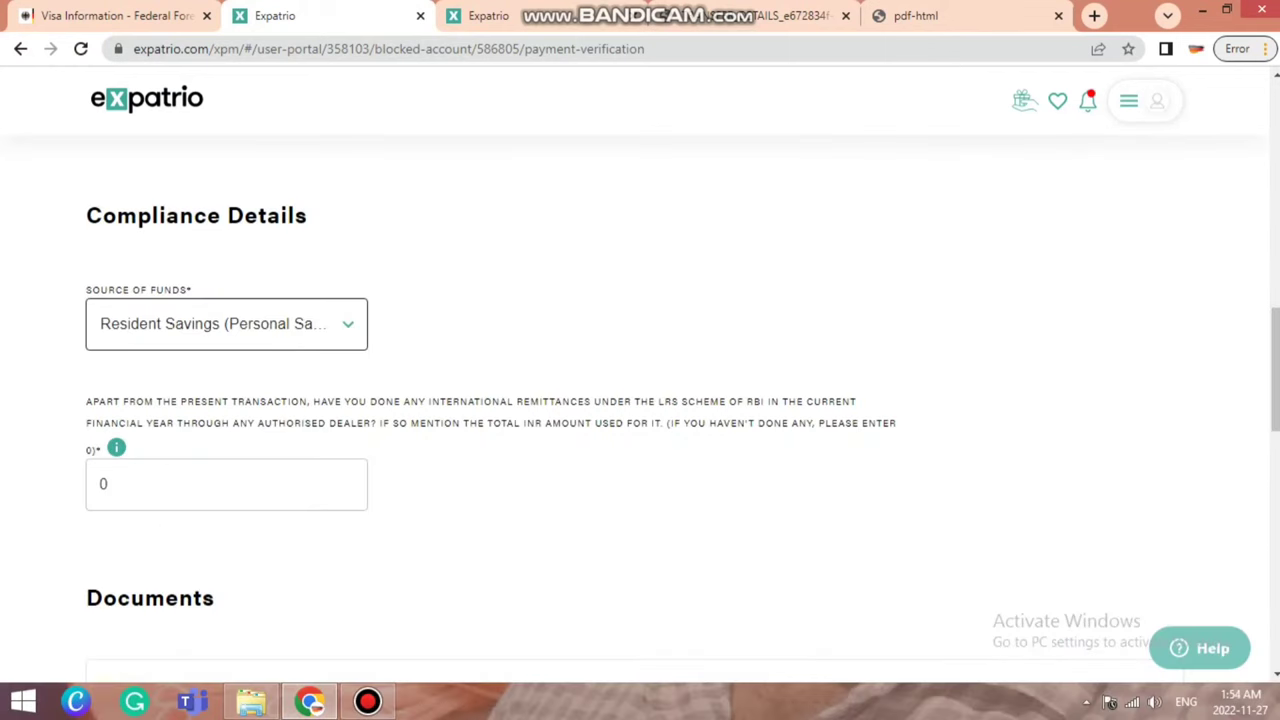
- Set the source of funds to Resident Savings
click(226, 323)
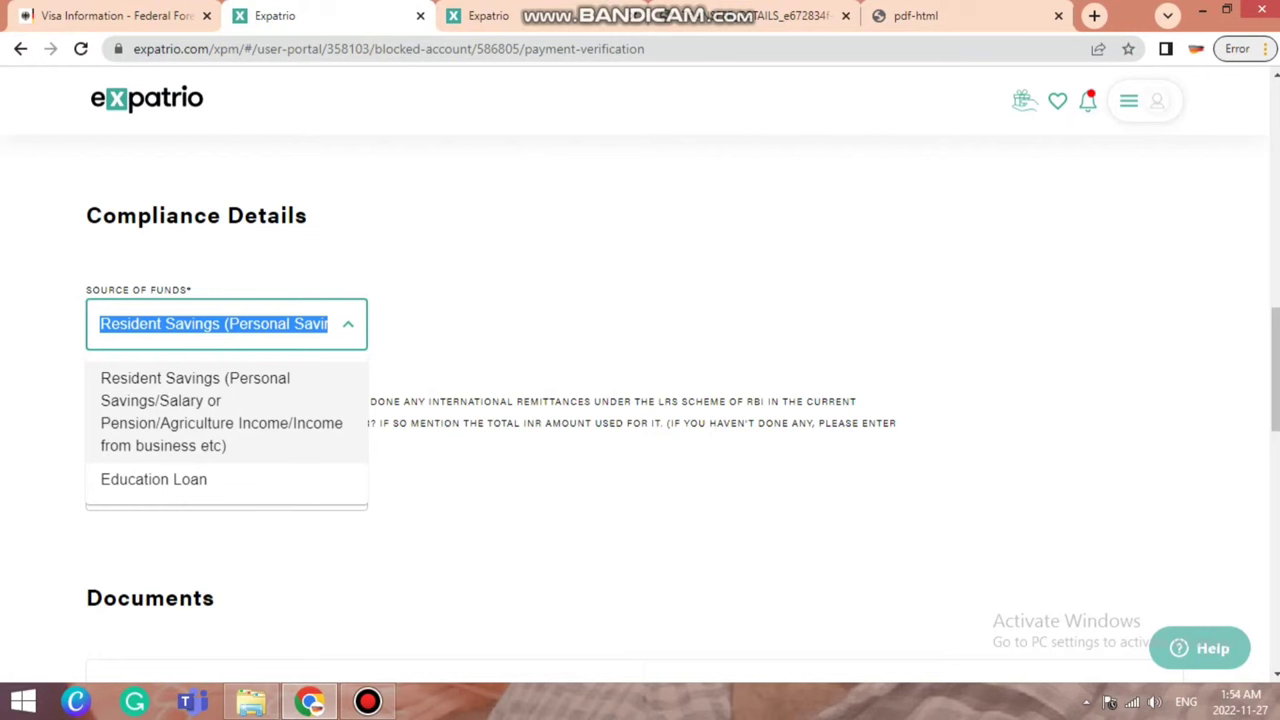
scroll(640, 400, down, 1)
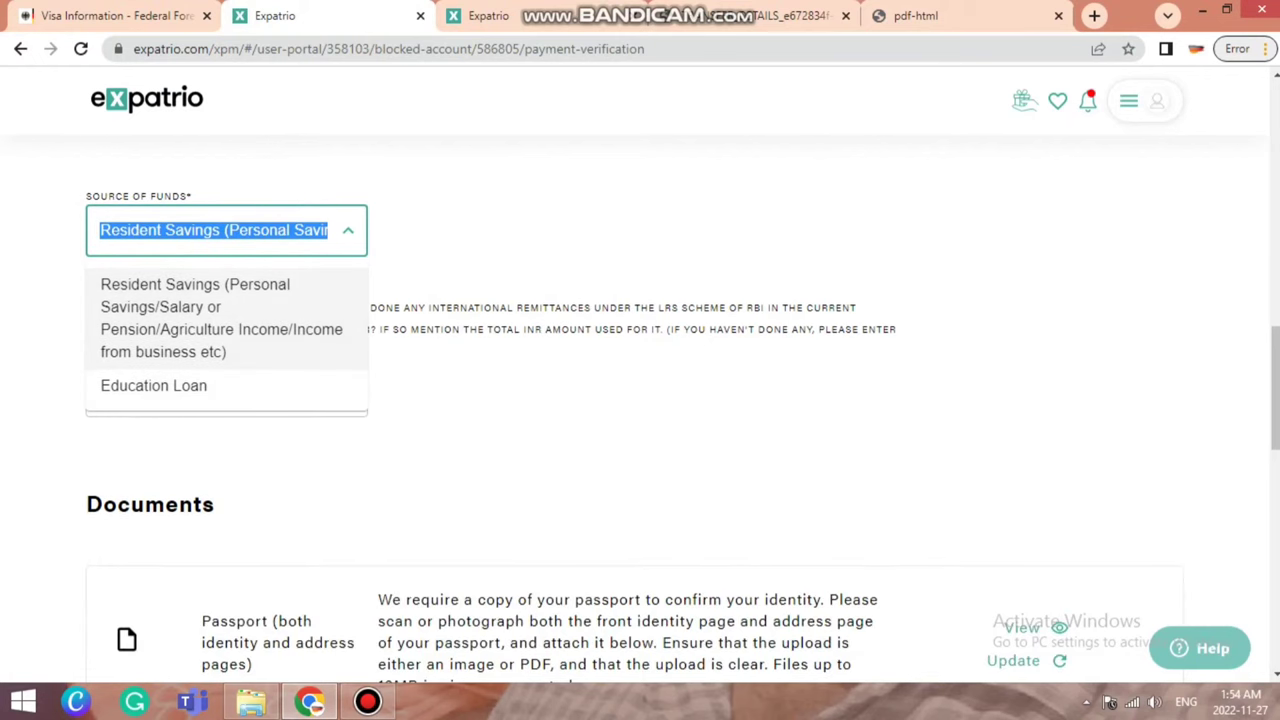
click(200, 294)
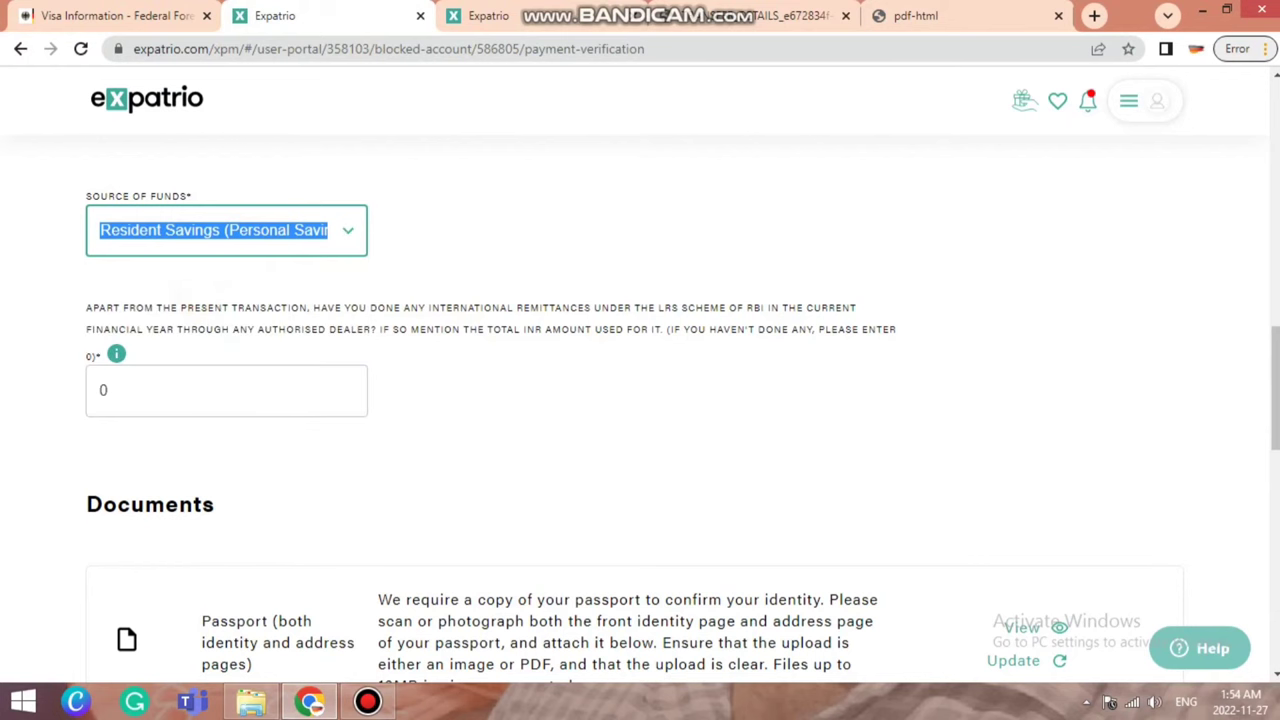
- Enter 0 for previous LRS remittances and review the listed passport and PAN documents
triple_click(72, 298)
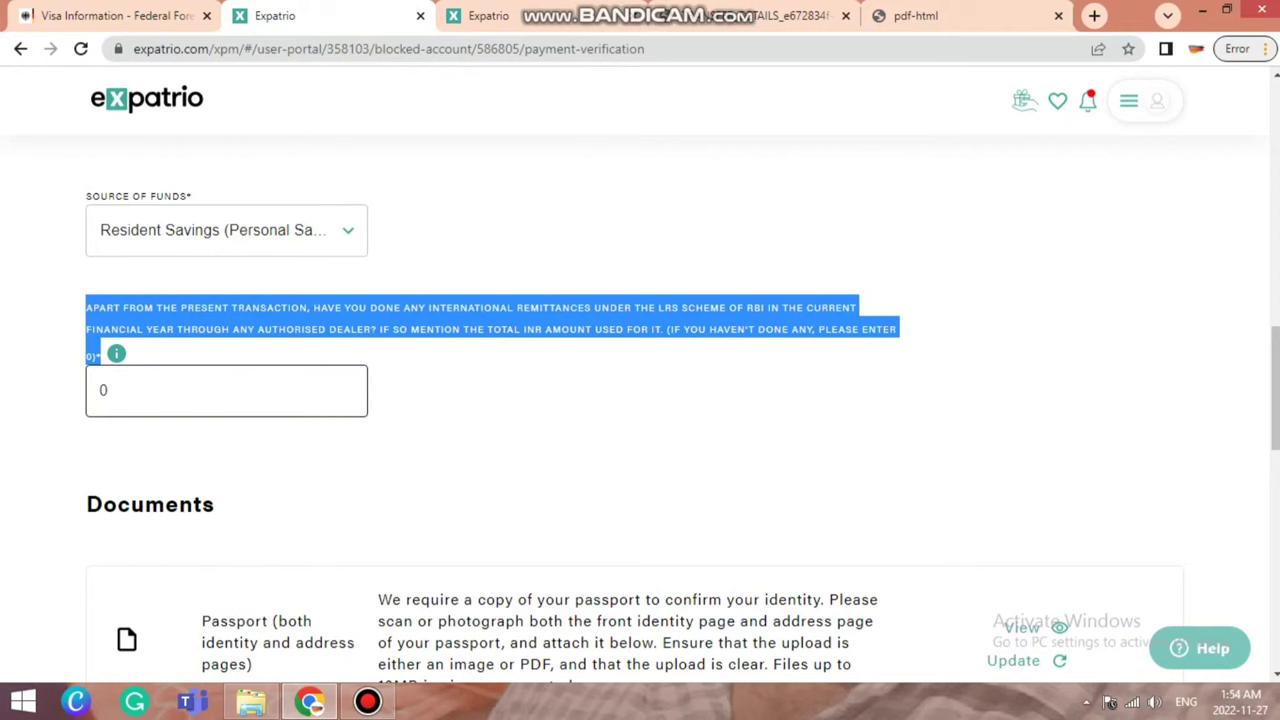
click(108, 391)
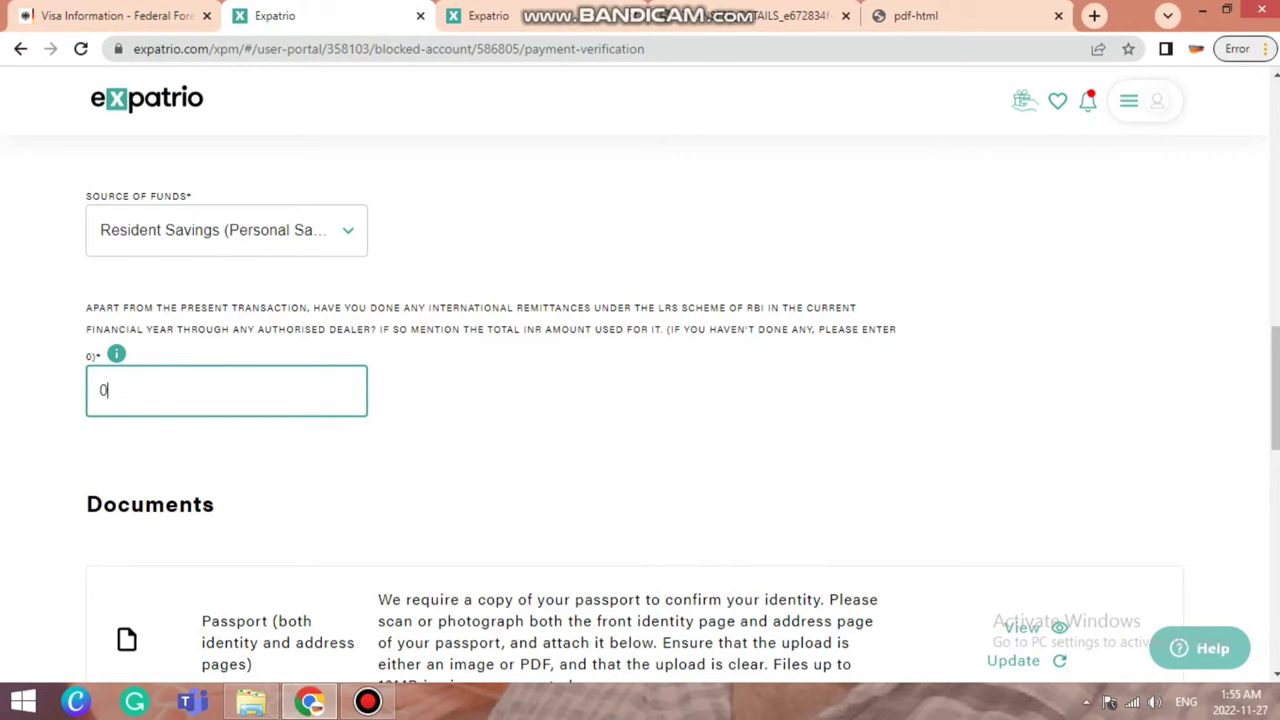
key(BackSpace)
text(0)
scroll(640, 400, down, 4)
scroll(640, 400, up, 1)
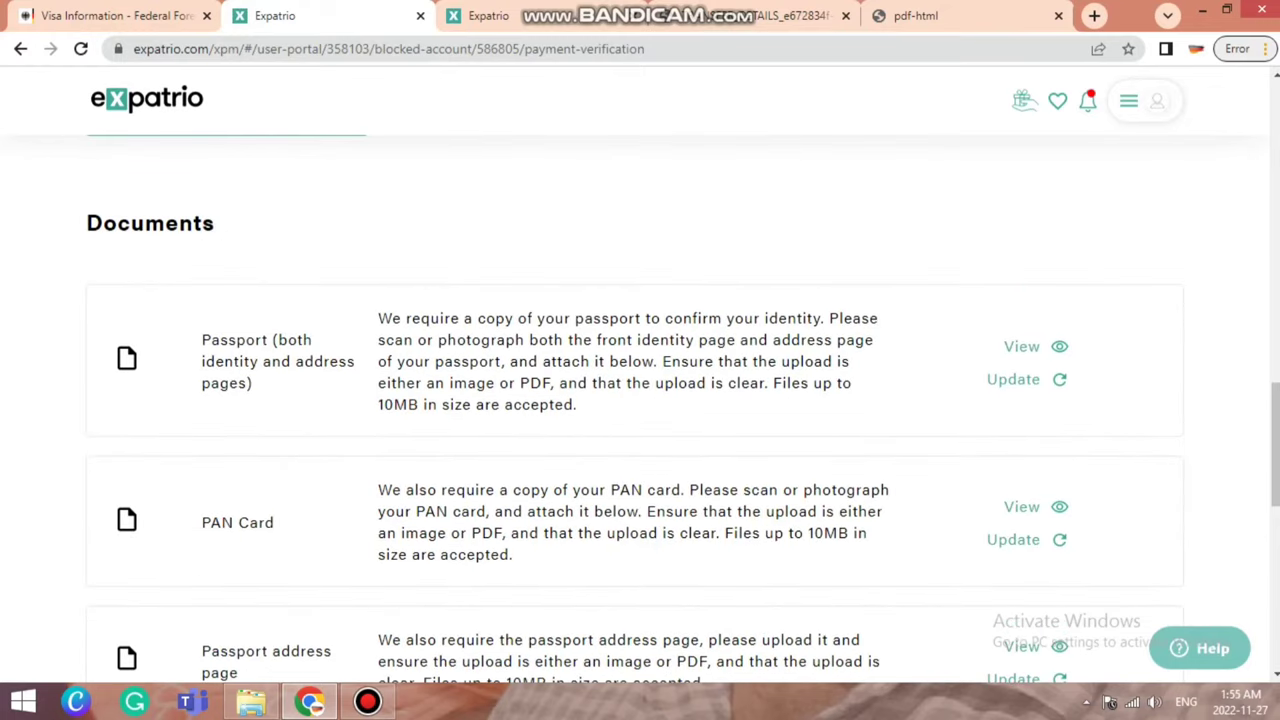
scroll(640, 400, down, 2)
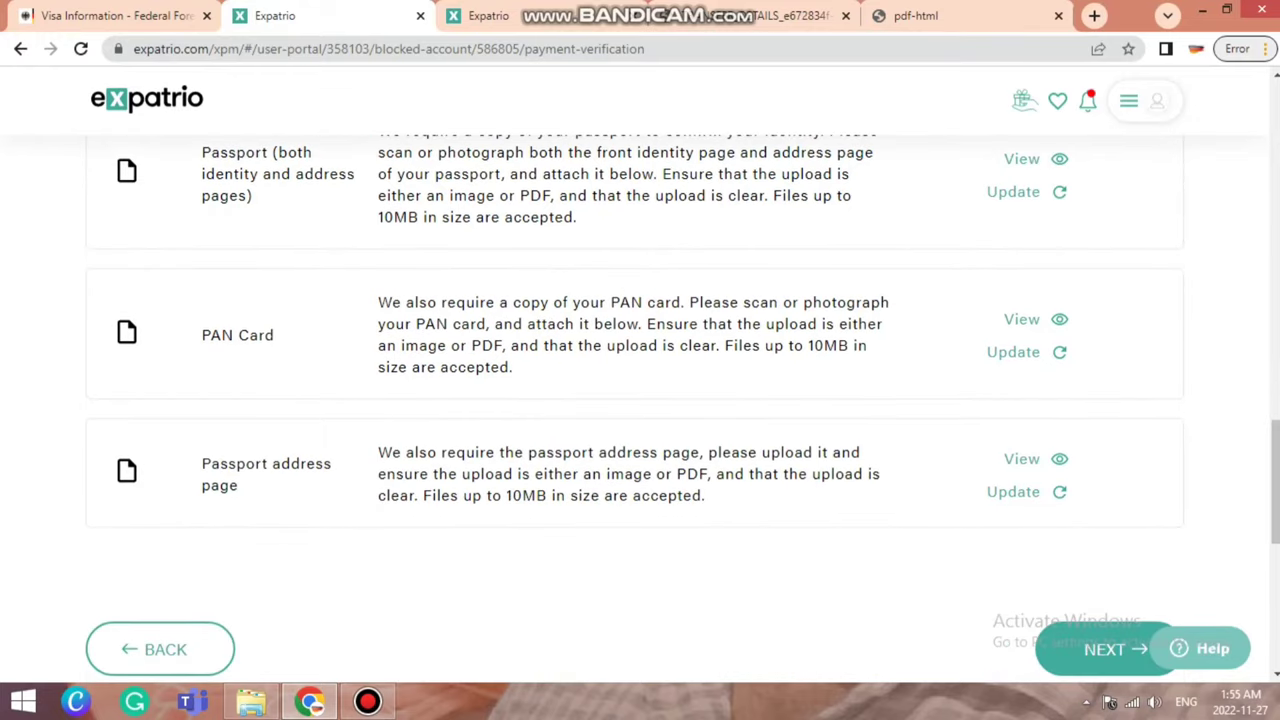
scroll(640, 400, up, 1)
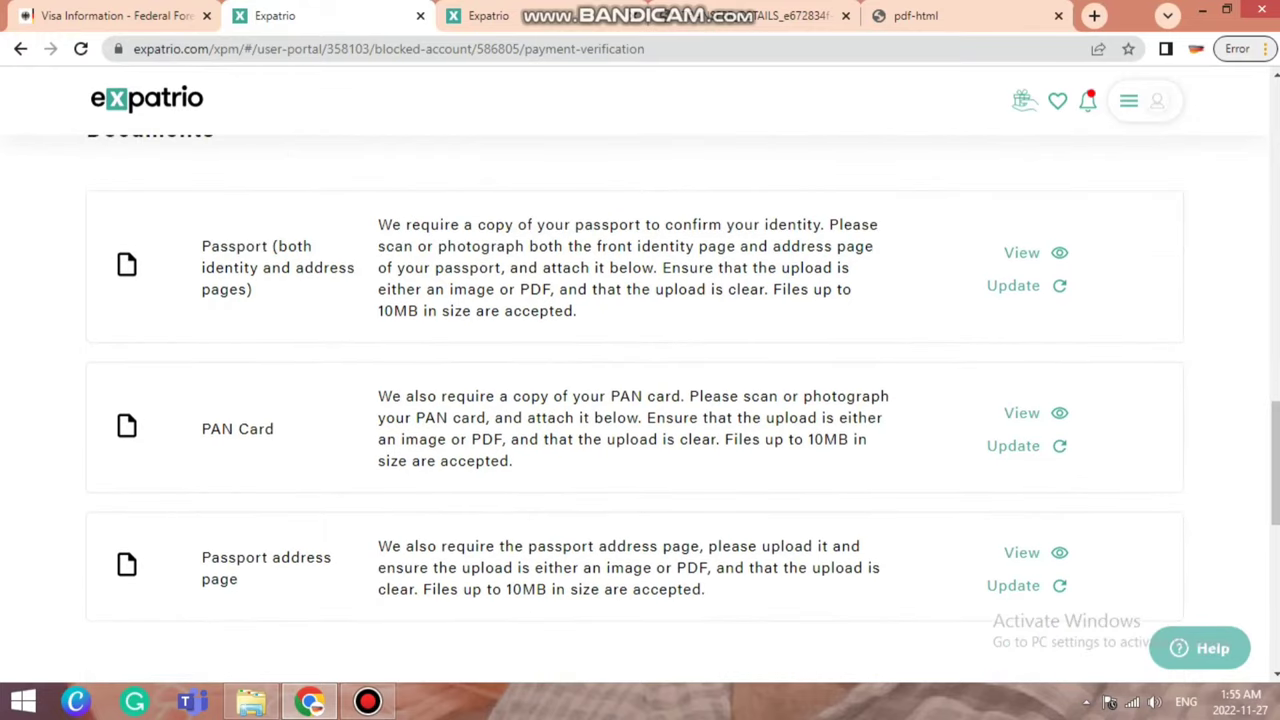
scroll(640, 400, down, 2)
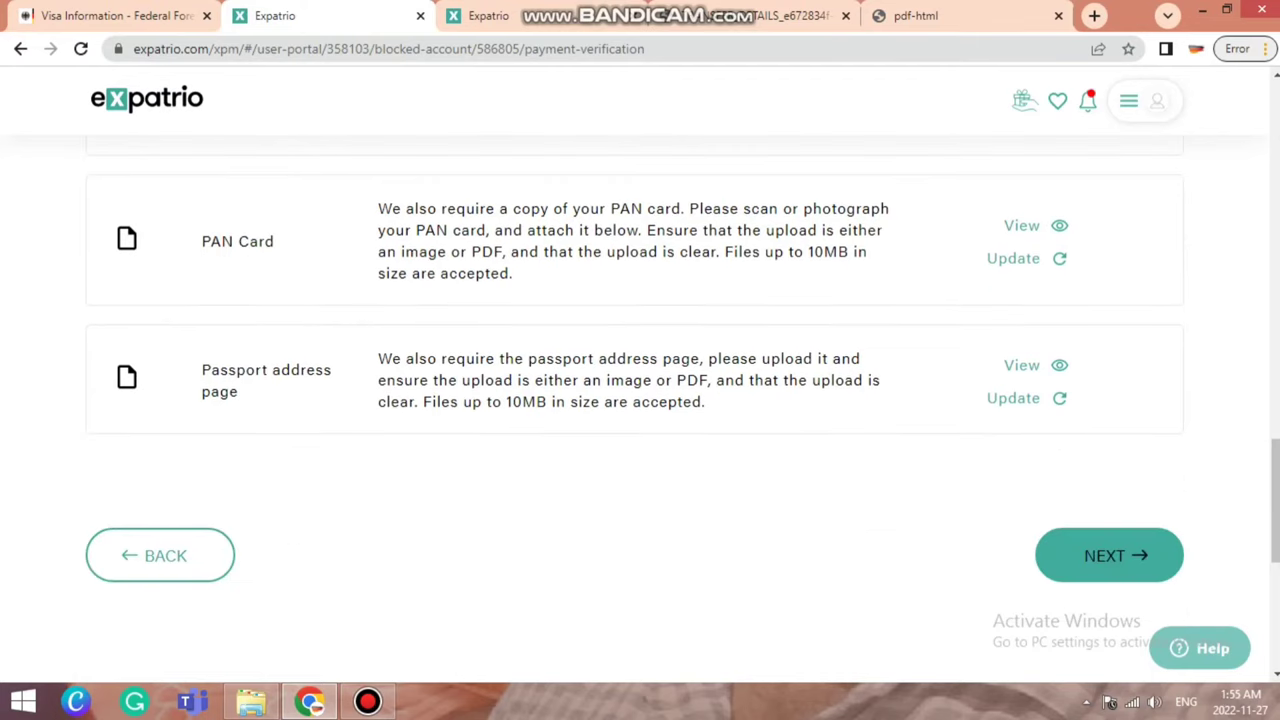
- Confirm having read the payment information, then bring up the payments page showing Payment 3 at €2,000
click(1138, 559)
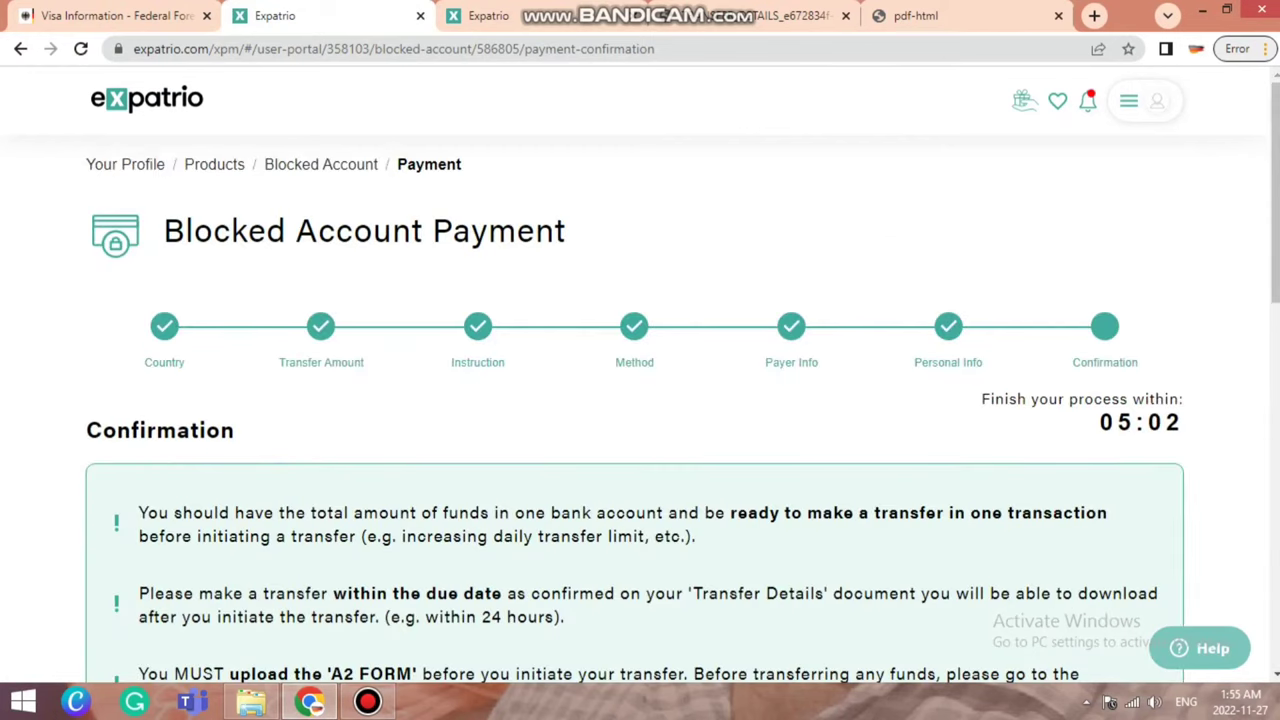
scroll(640, 400, down, 5)
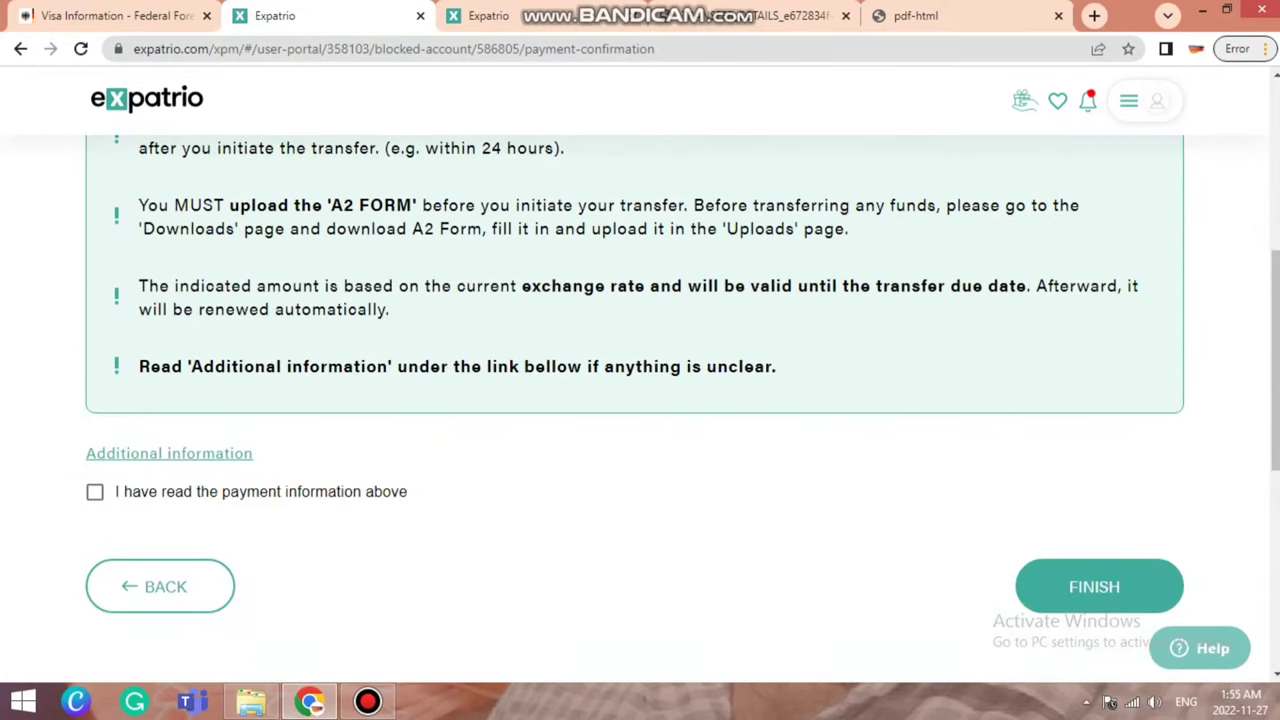
click(95, 491)
scroll(95, 491, up, 3)
scroll(640, 400, down, 4)
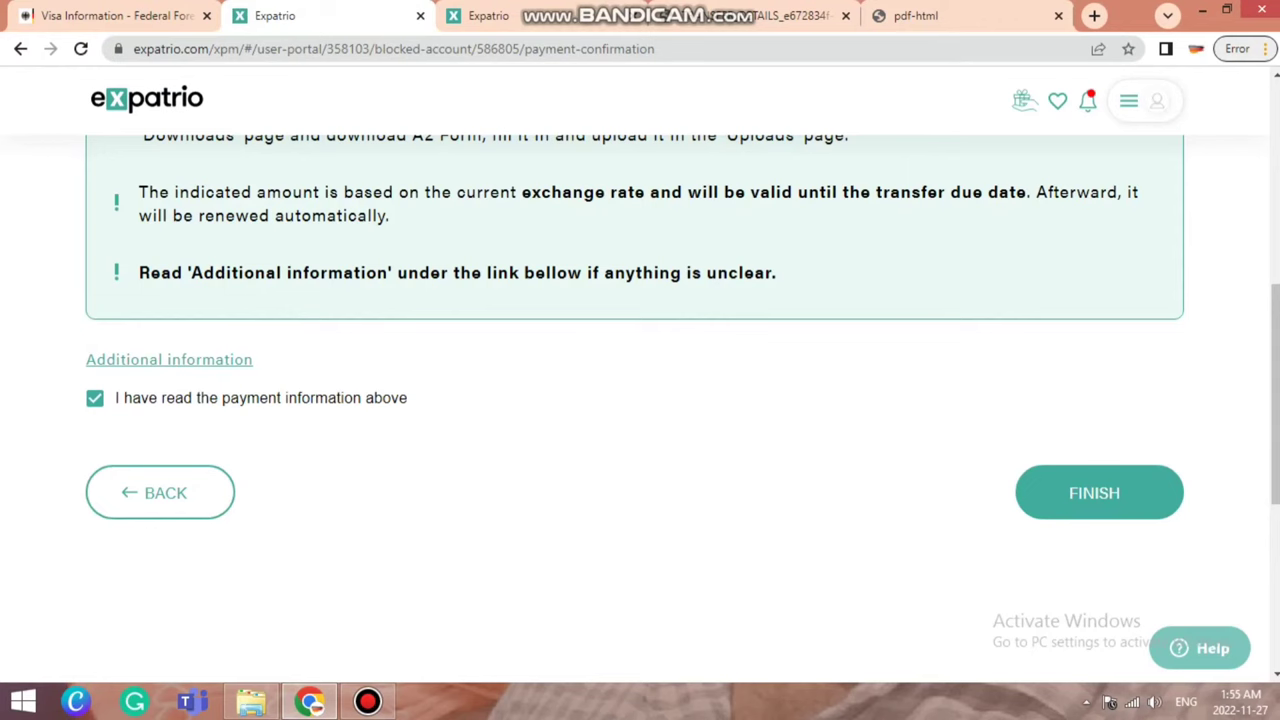
scroll(640, 400, up, 4)
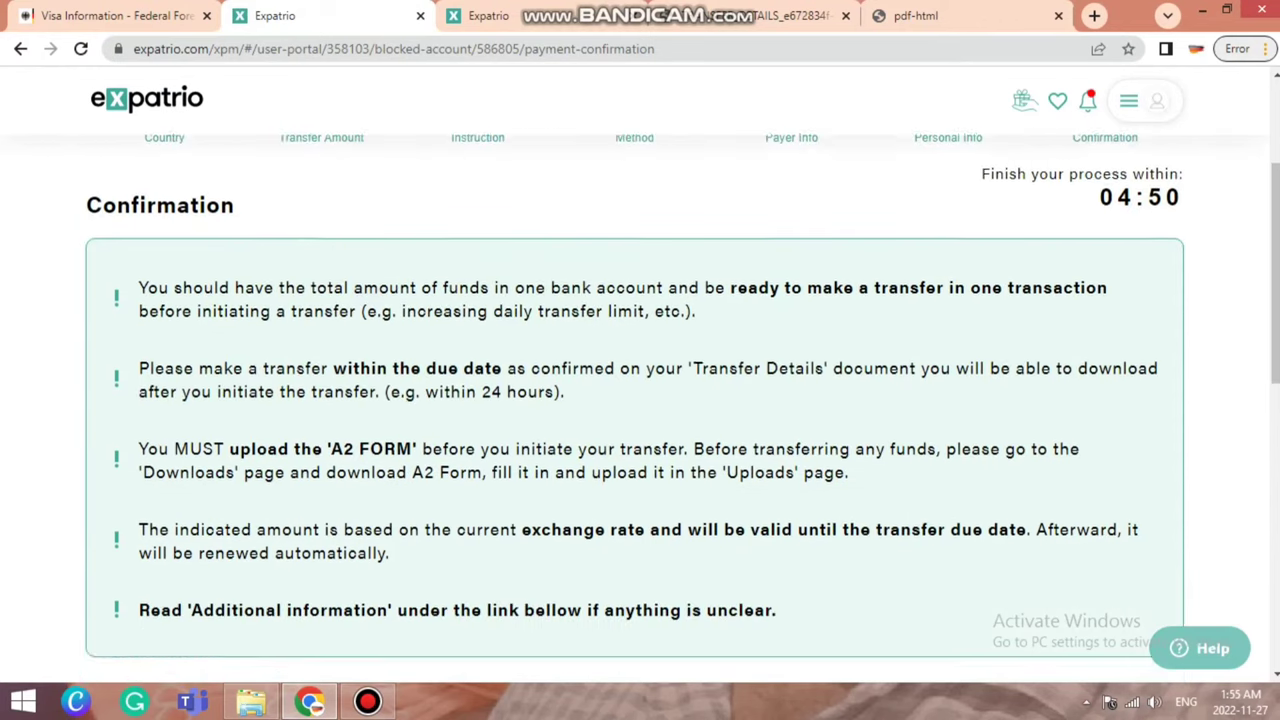
scroll(640, 400, down, 2)
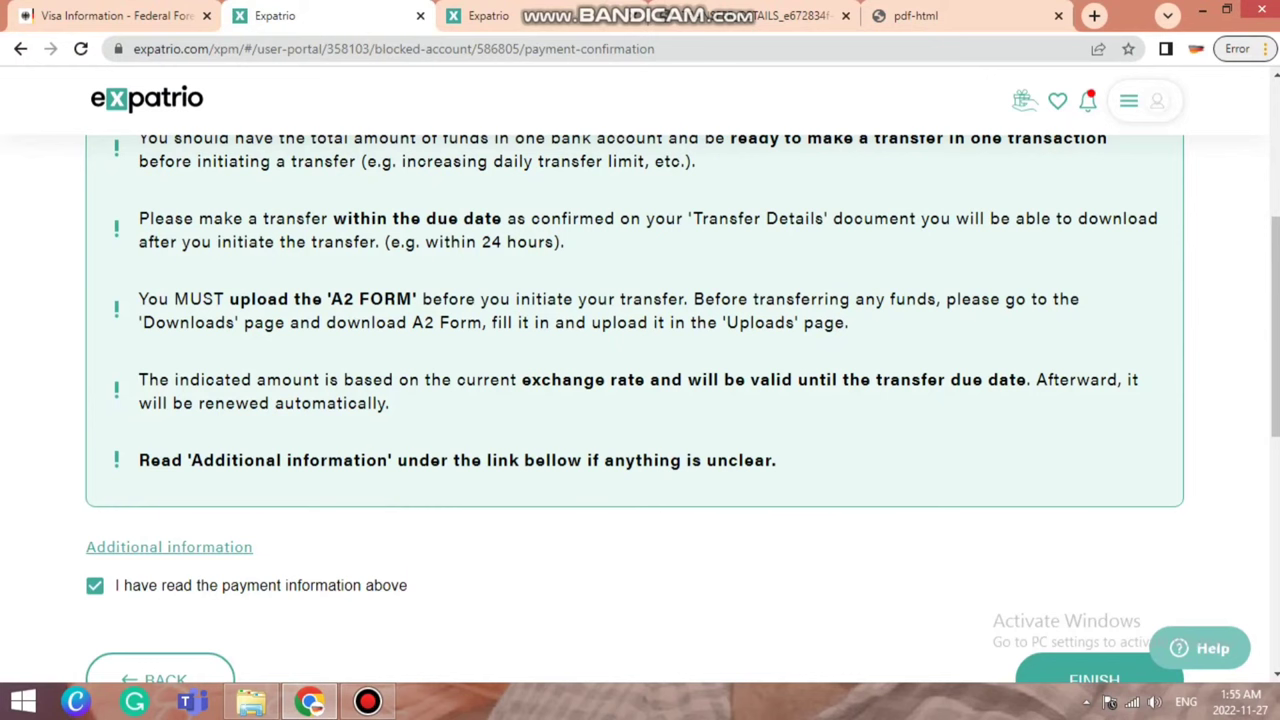
scroll(640, 400, down, 4)
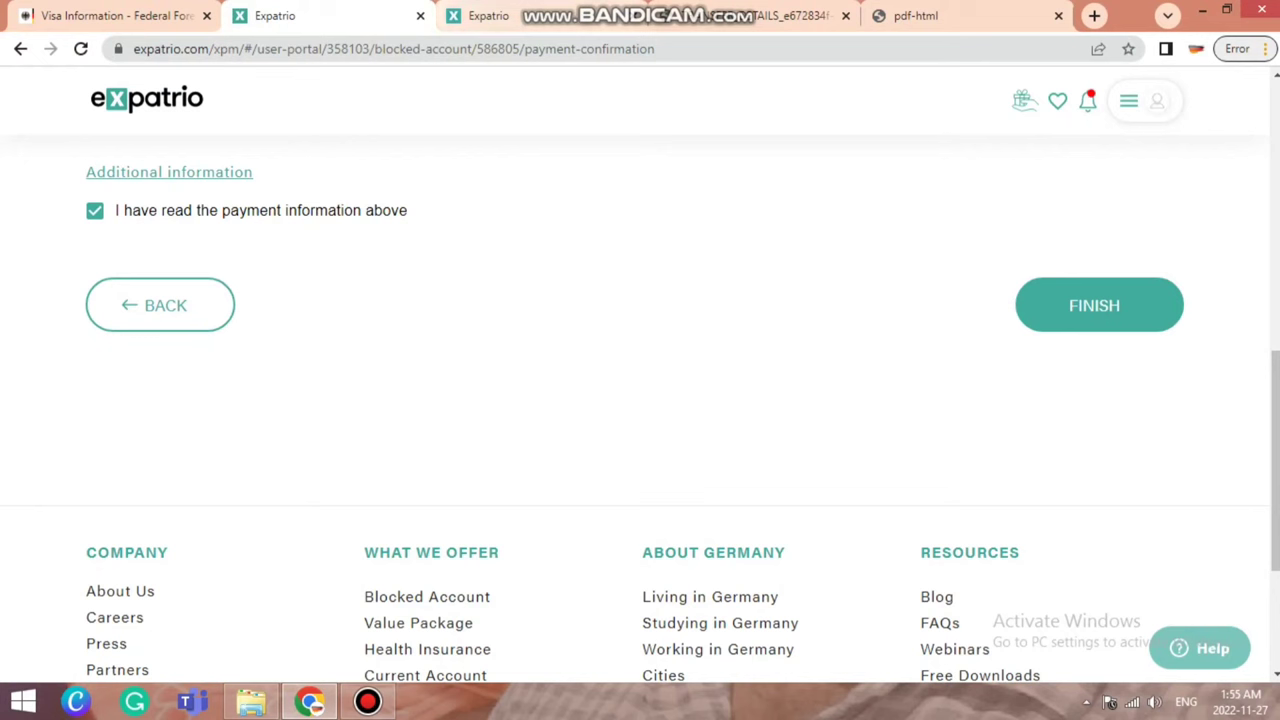
key(ctrl+Tab)
scroll(640, 400, up, 5)
scroll(640, 400, up, 6)
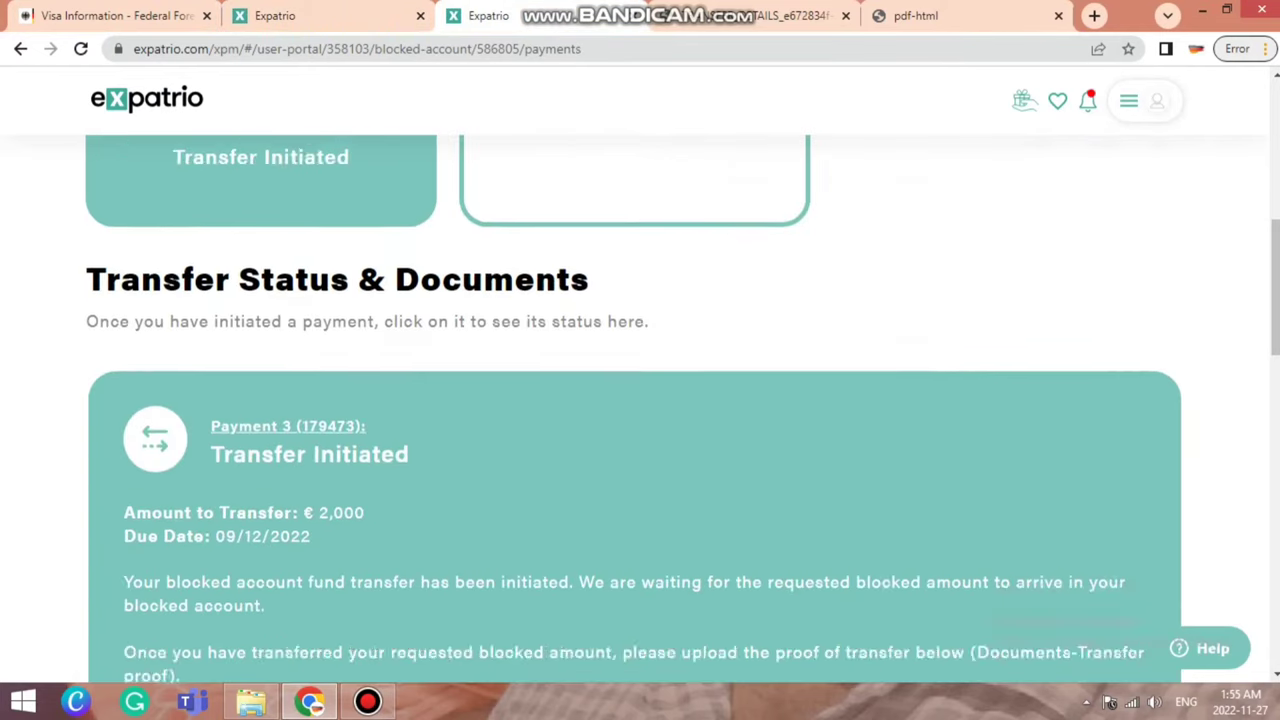
scroll(640, 400, up, 3)
scroll(640, 400, down, 9)
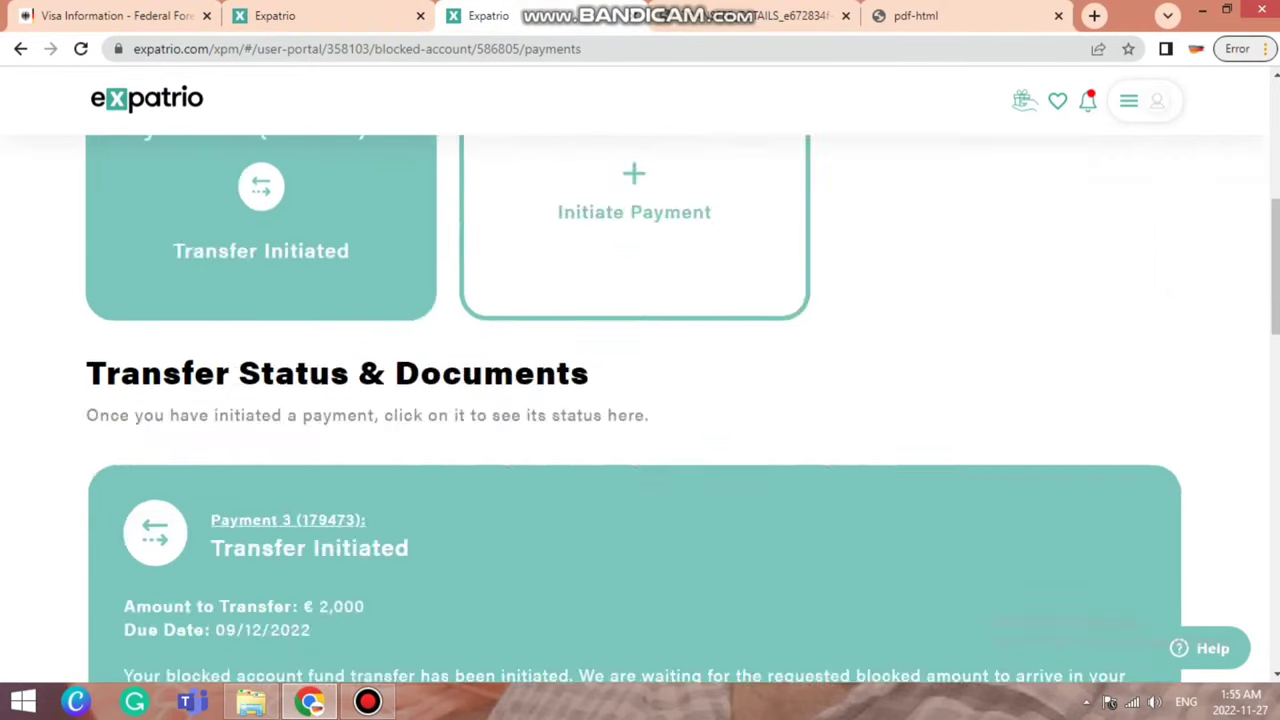
scroll(640, 400, up, 5)
scroll(640, 400, up, 5)
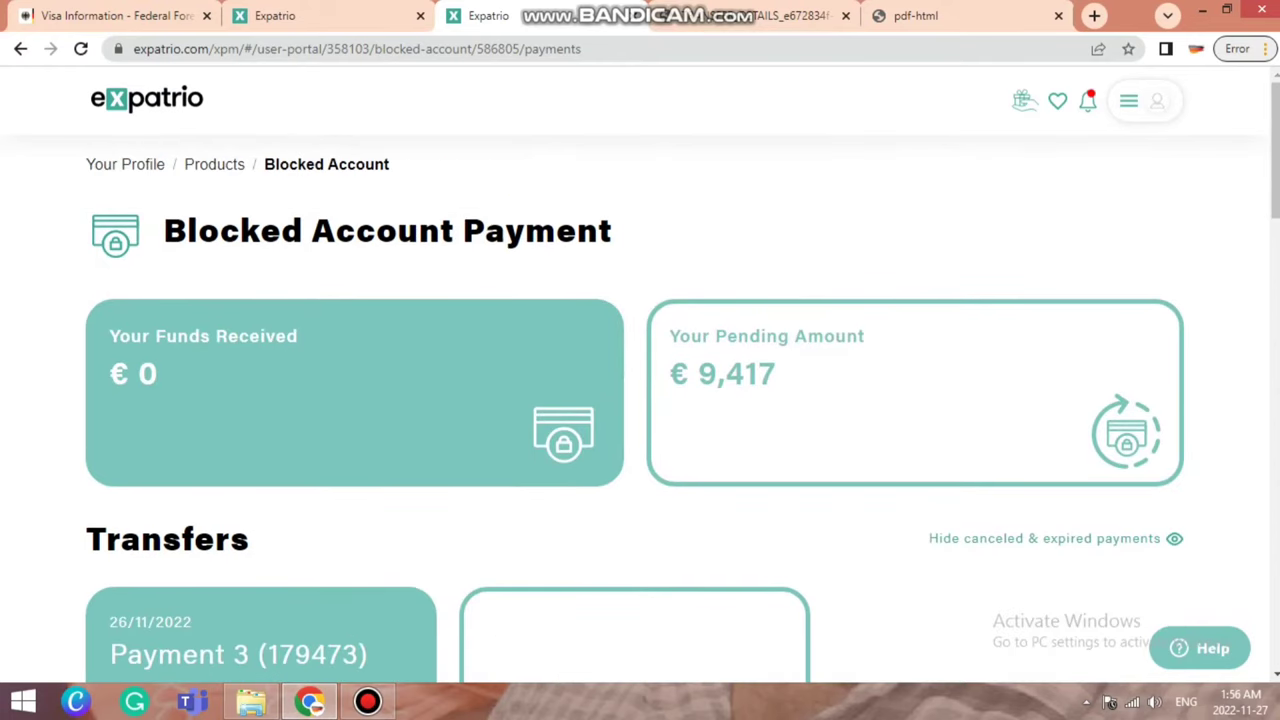
key(ctrl+Page_Up)
scroll(640, 400, down, 1)
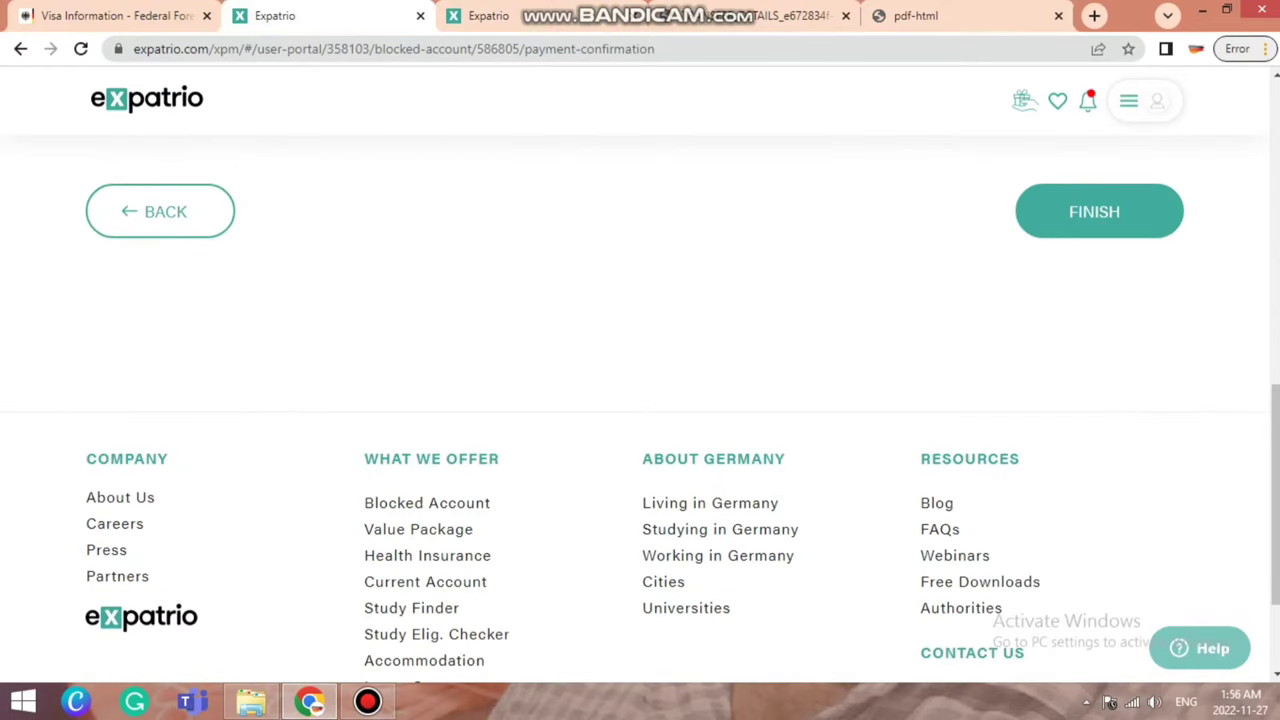
key(ctrl+Page_Down)
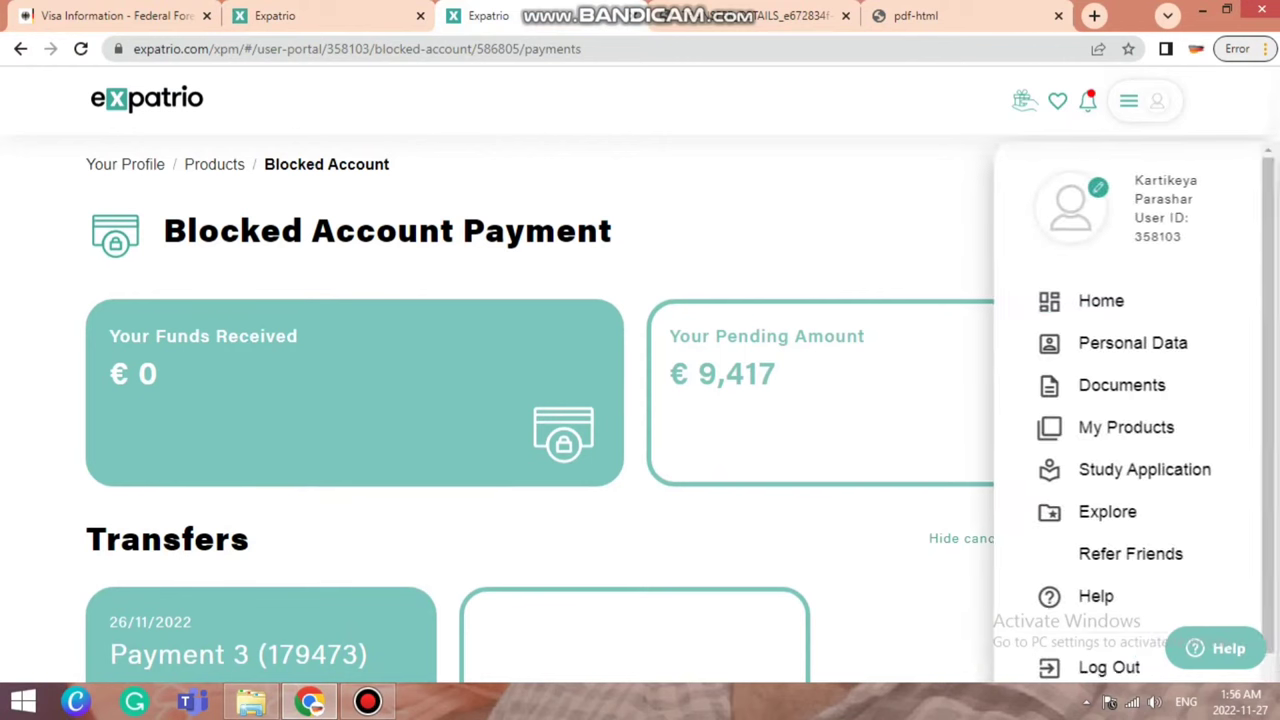
click(1126, 88)
click(1127, 289)
key(ctrl+Page_Up)
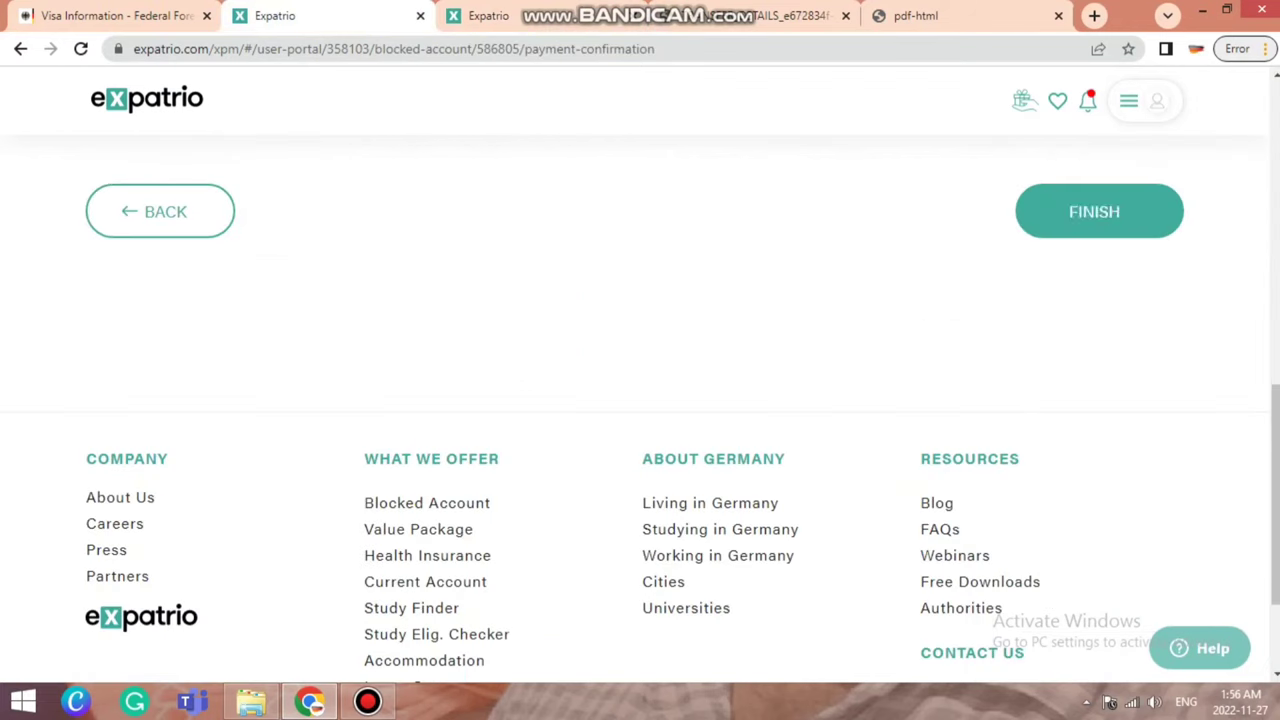
key(ctrl+Page_Down)
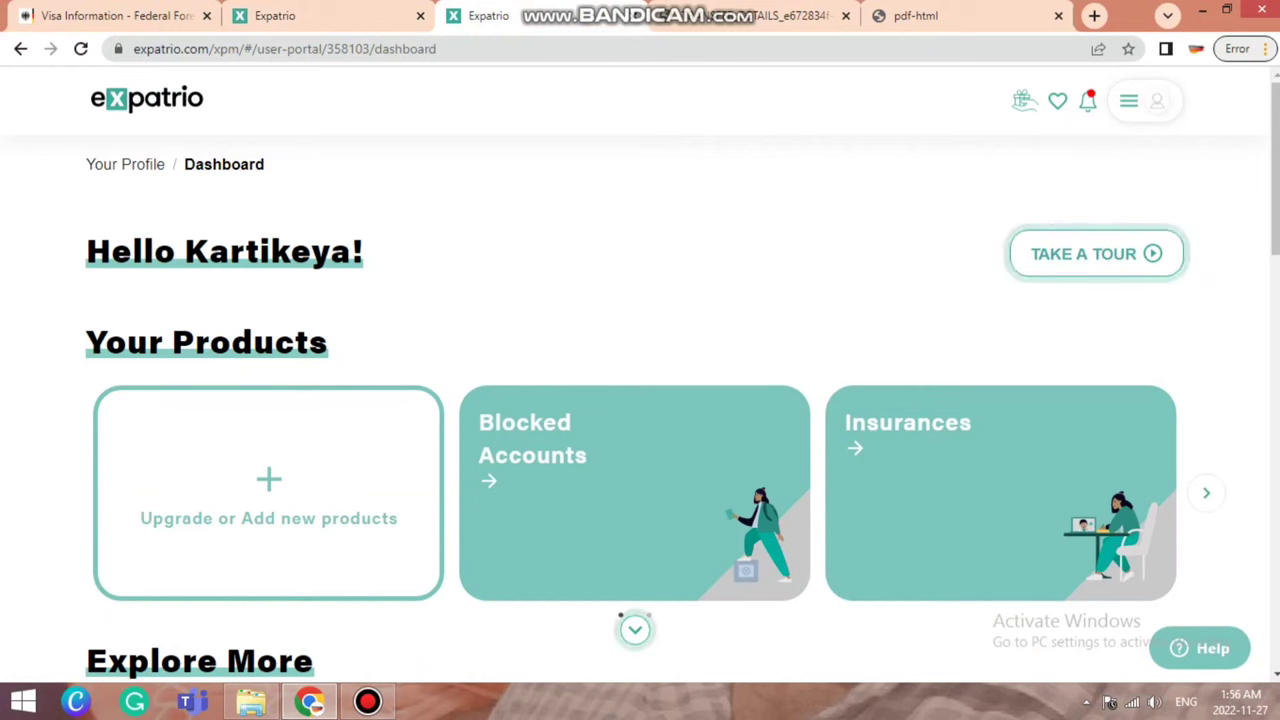
click(679, 451)
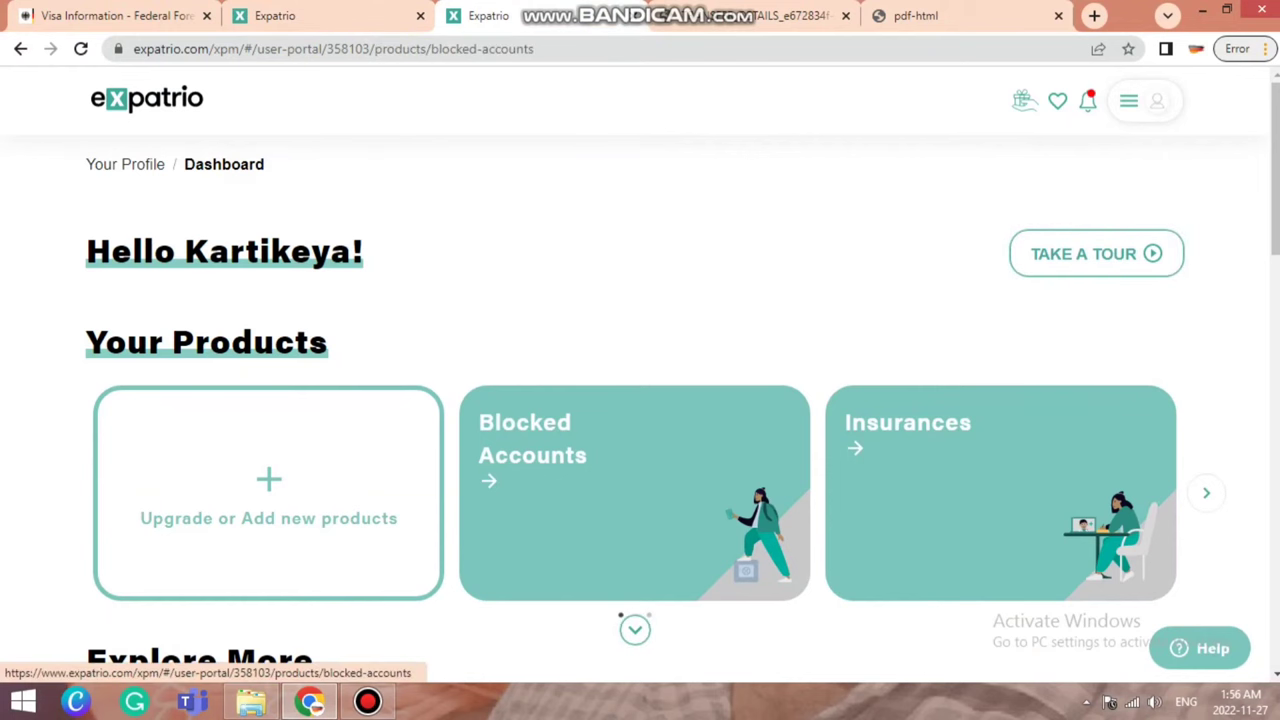
click(150, 352)
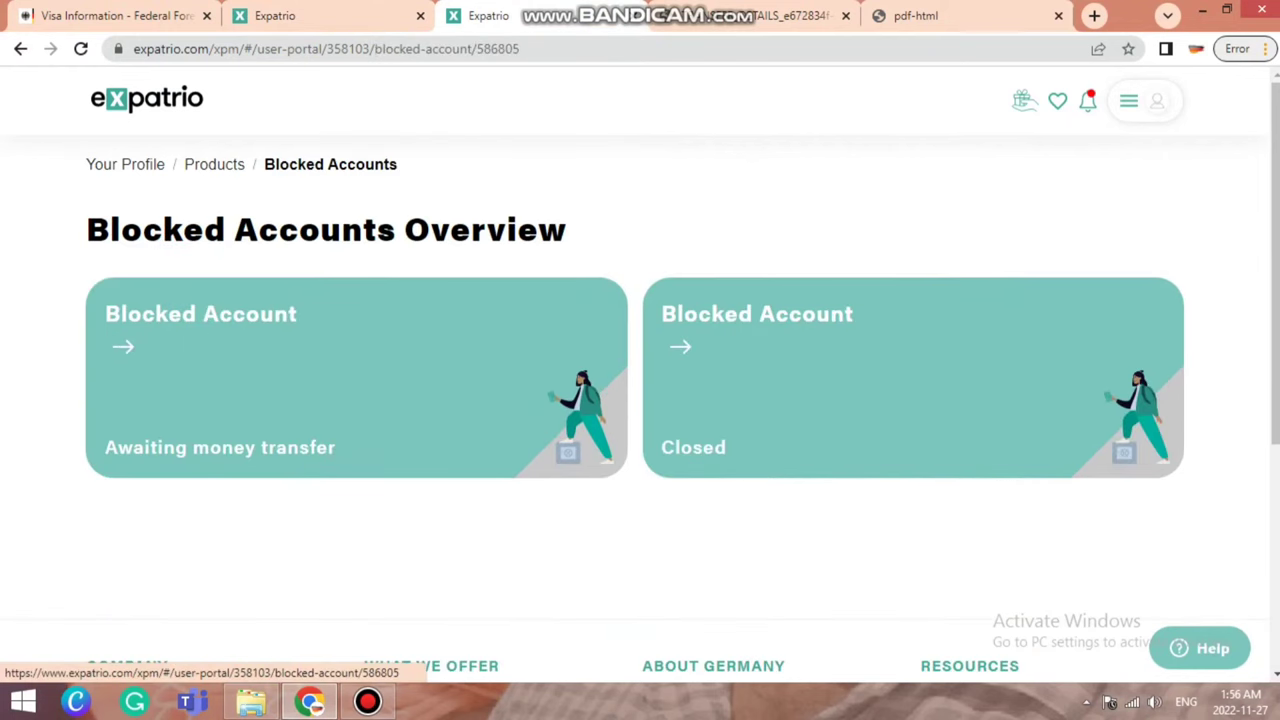
scroll(640, 400, down, 5)
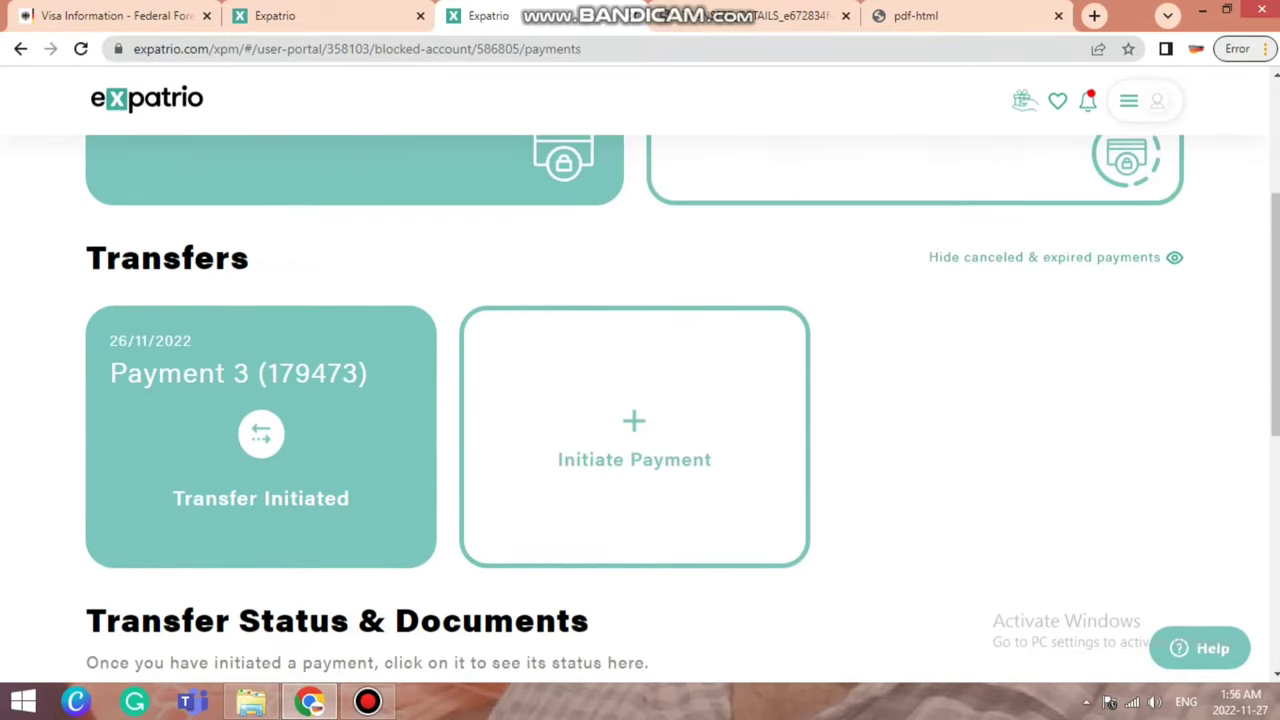
- Close the duplicate confirmation page and expand Payment 3's transfer status details
click(420, 16)
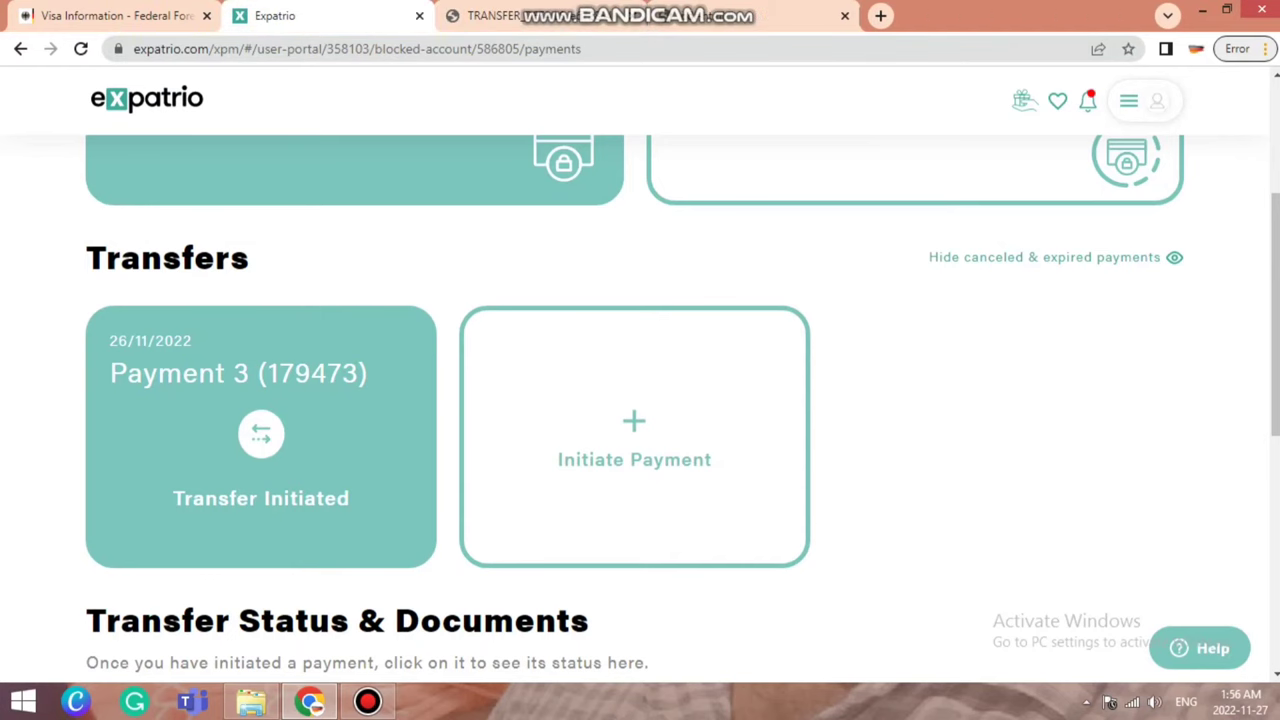
scroll(640, 400, down, 3)
scroll(640, 400, up, 2)
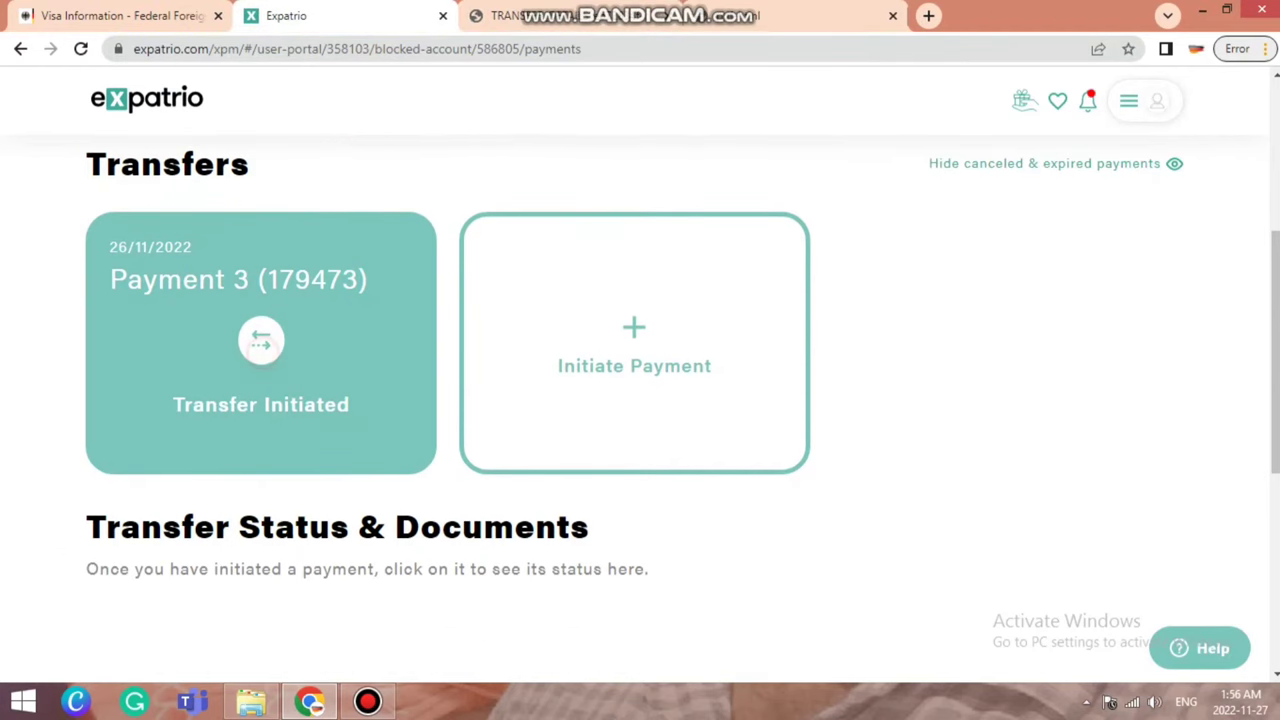
click(262, 345)
scroll(640, 400, down, 2)
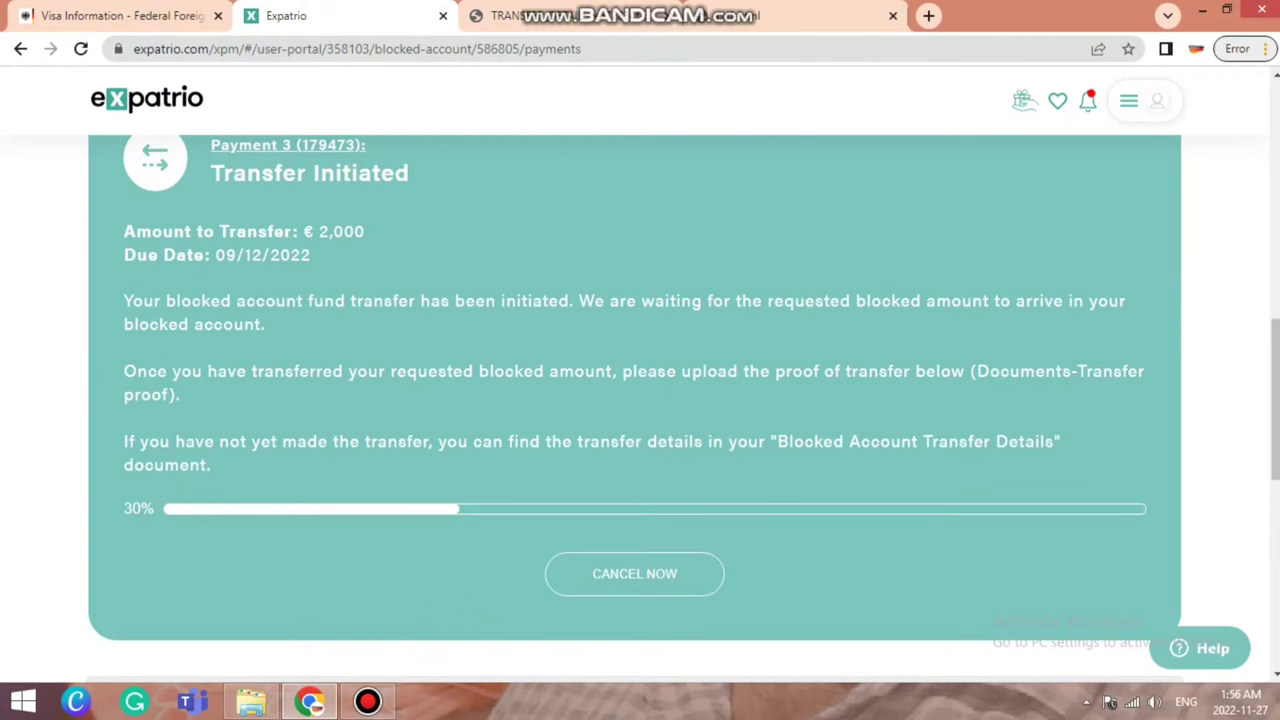
- Highlight the €2,000 amount, the 09/12/2022 due date, the initiation notice, and the proof-of-transfer and transfer details paragraphs
triple_click(335, 231)
triple_click(296, 255)
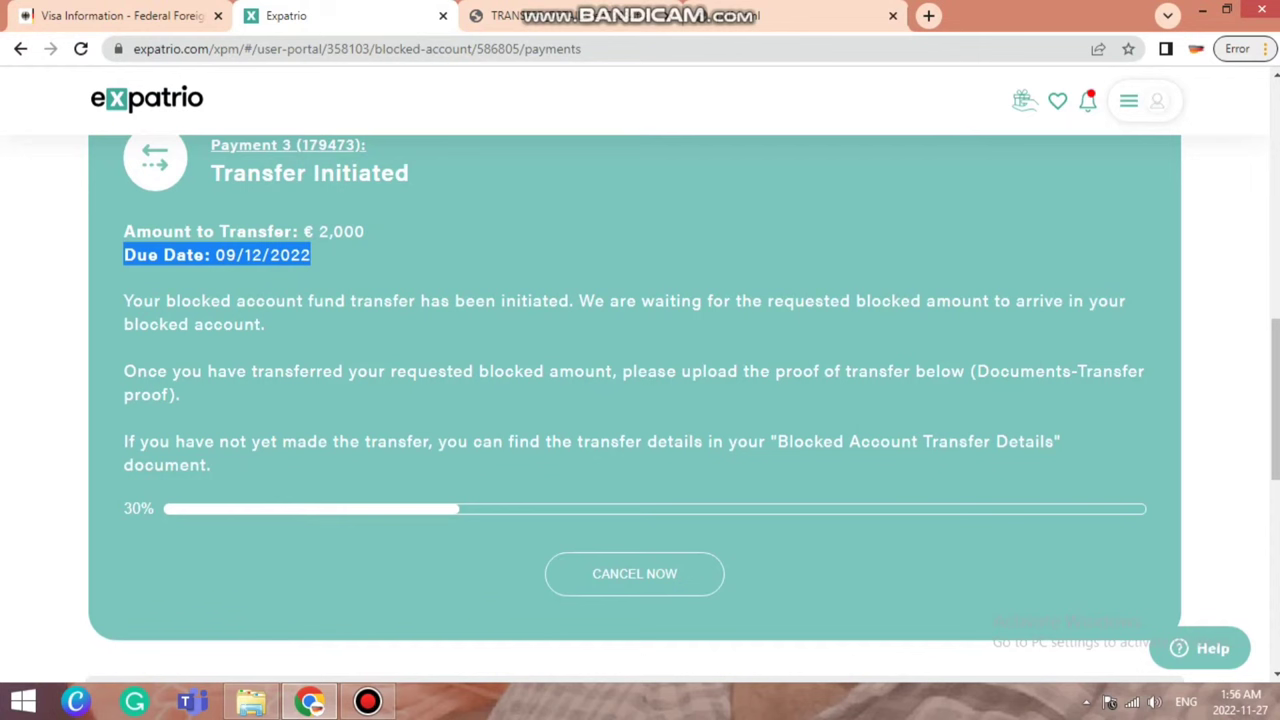
click(453, 313)
triple_click(672, 301)
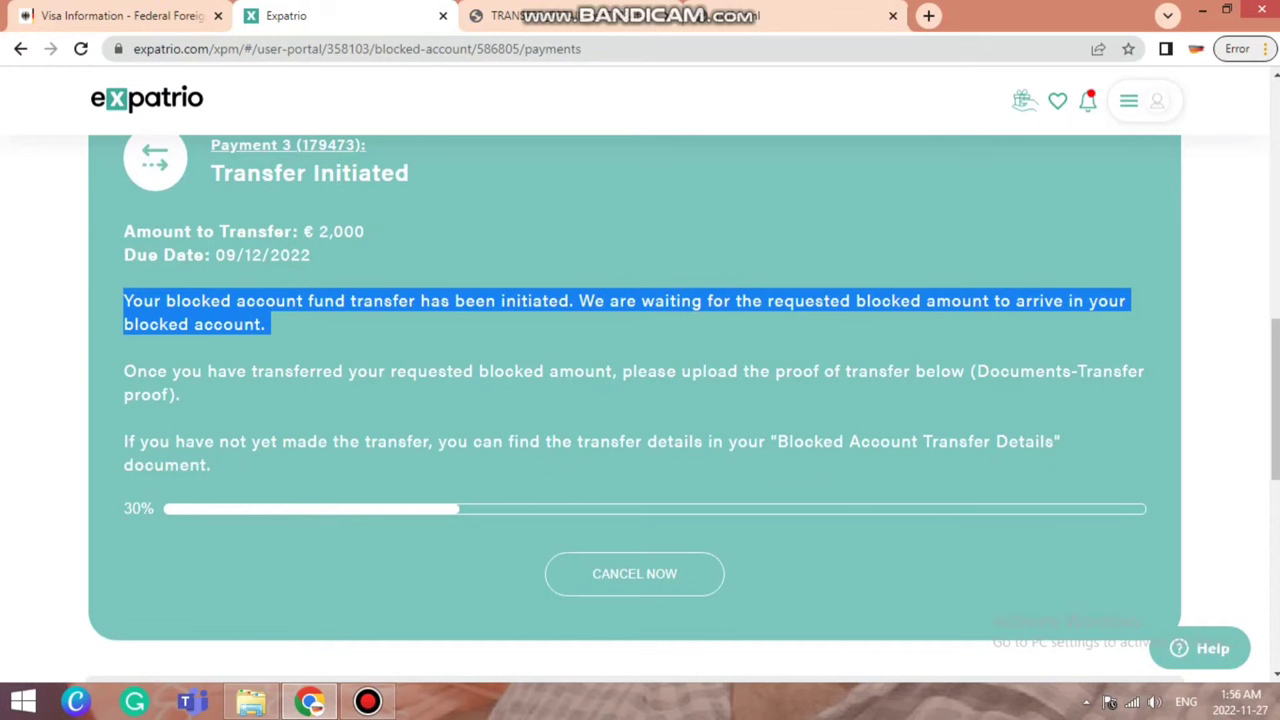
double_click(583, 371)
click(600, 366)
triple_click(583, 371)
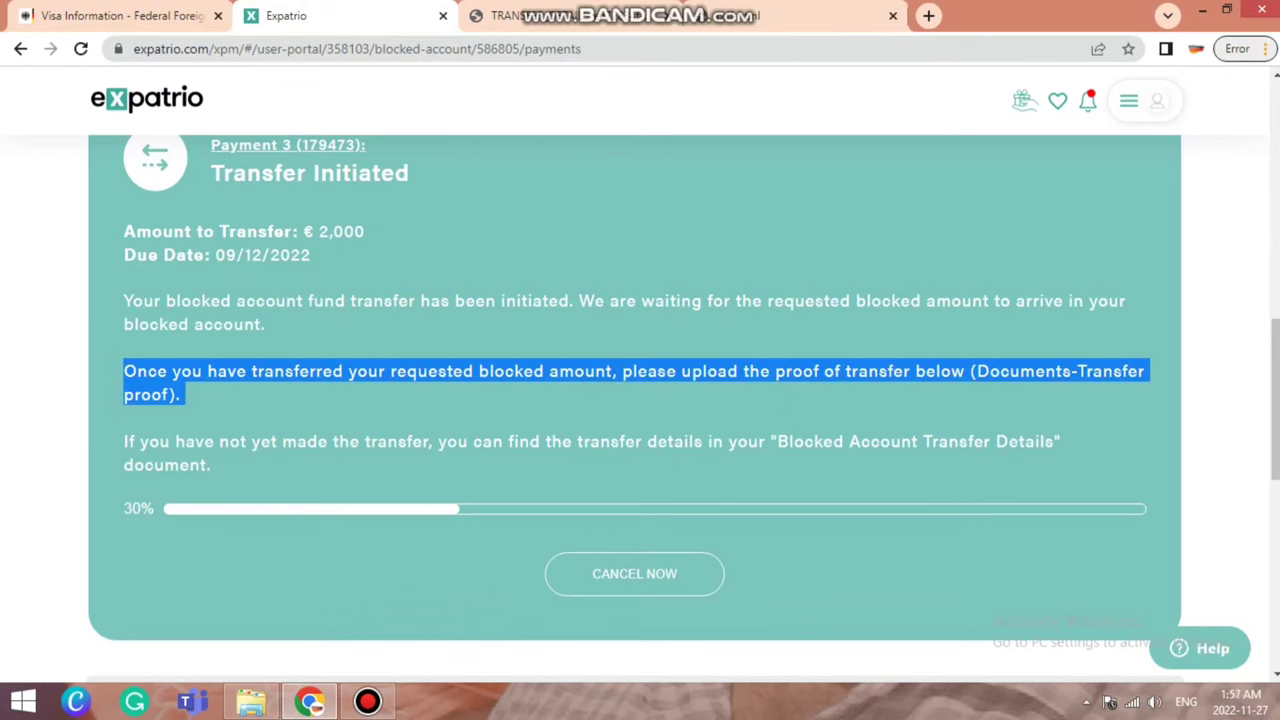
triple_click(428, 441)
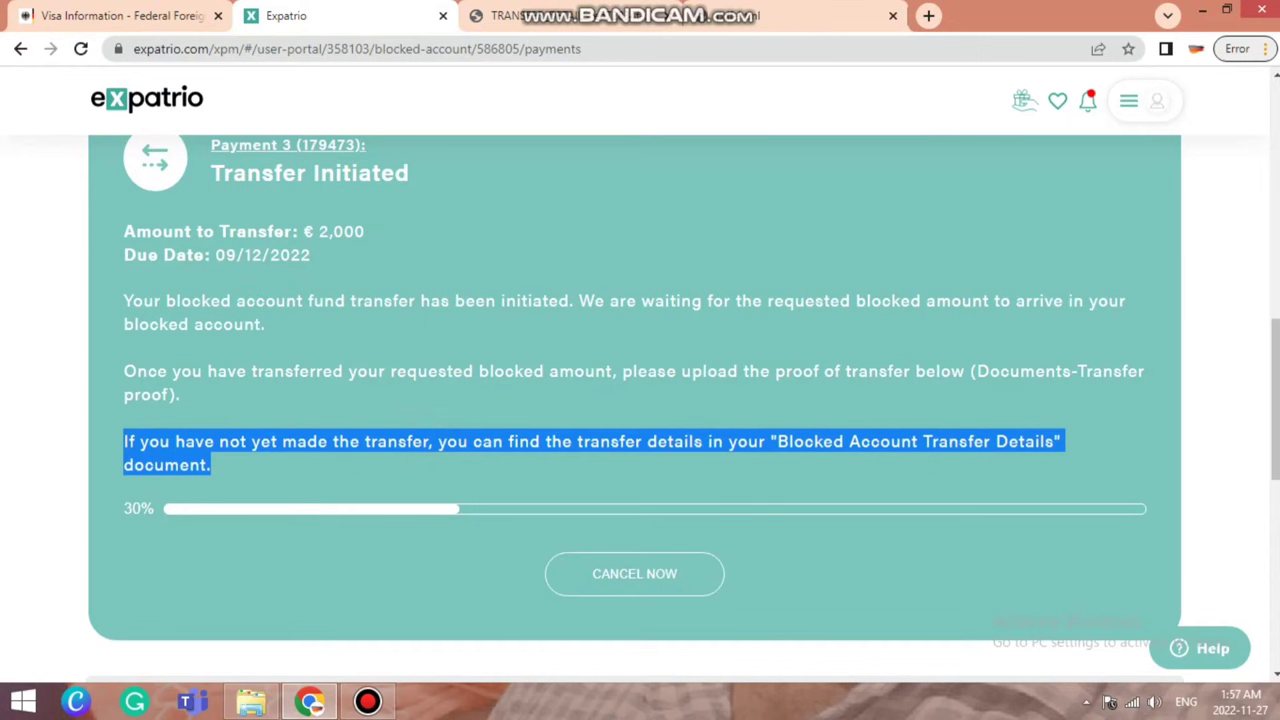
click(423, 435)
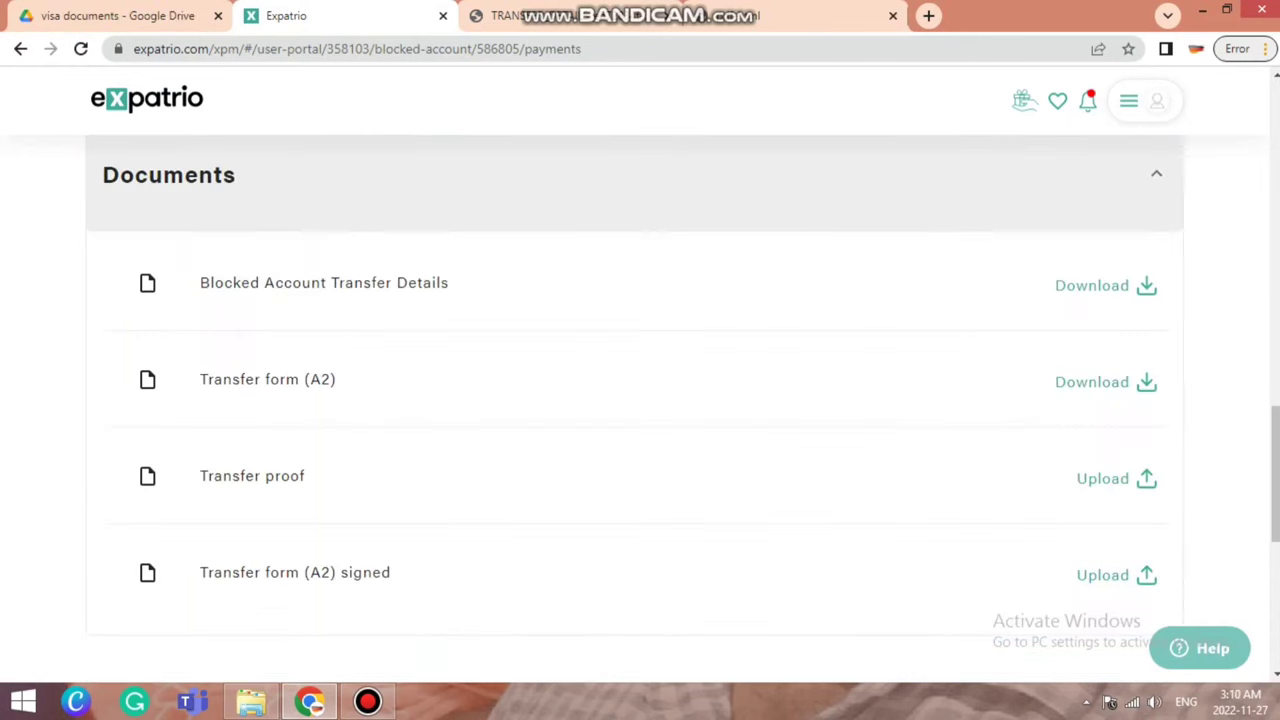
- Review the Transfer Details, A2 form and proof documents, then bring up the TRANSFER_DETAILS invoice PDF
scroll(634, 400, up, 2)
scroll(634, 400, up, 1)
scroll(634, 400, down, 1)
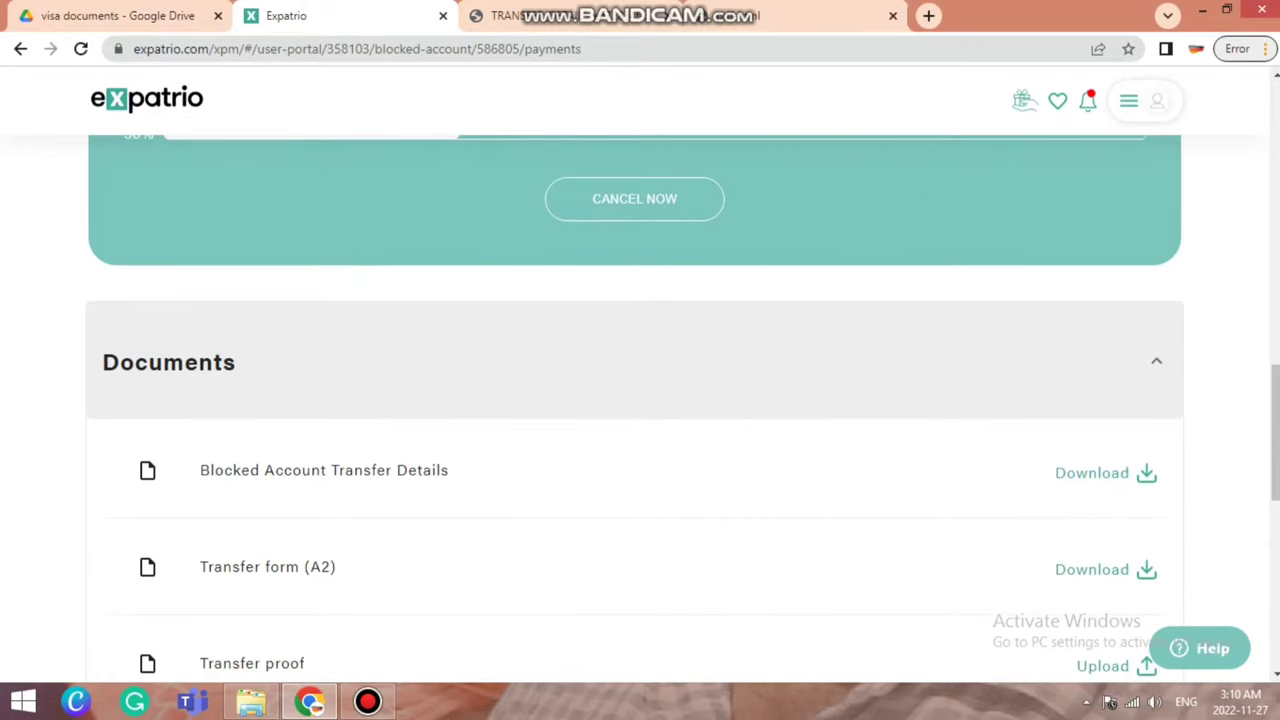
scroll(634, 400, down, 3)
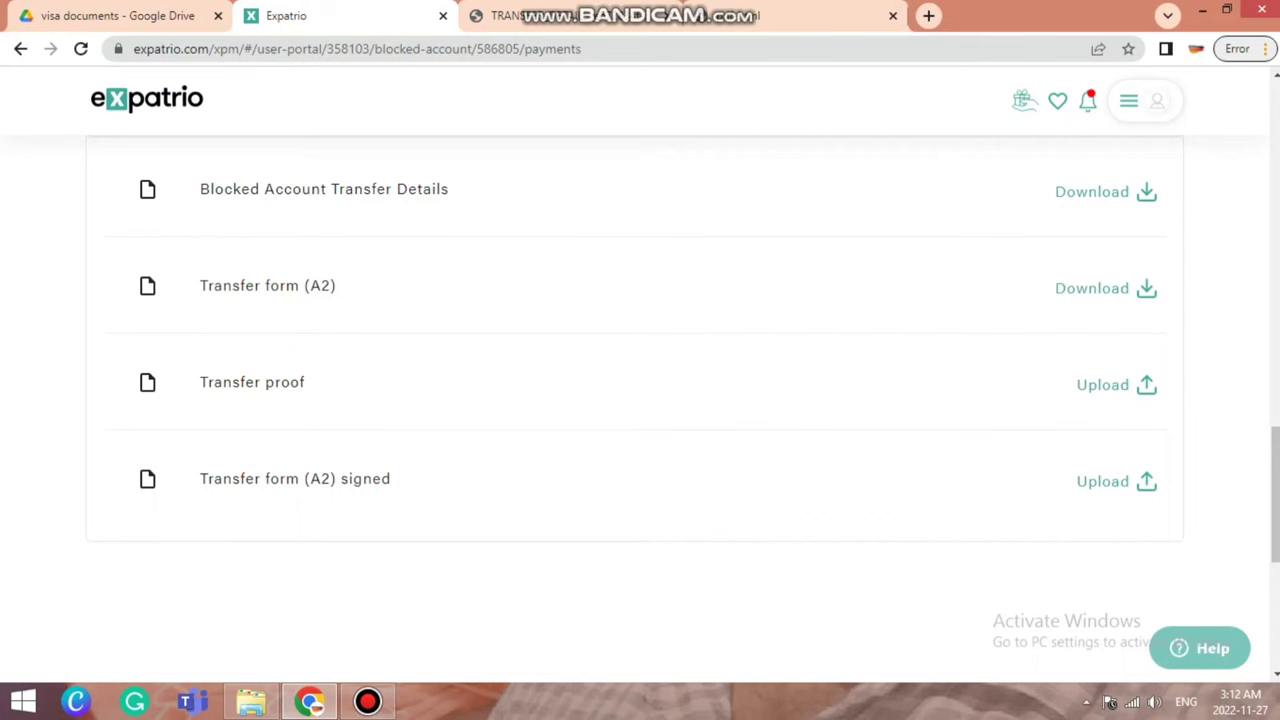
scroll(635, 360, up, 1)
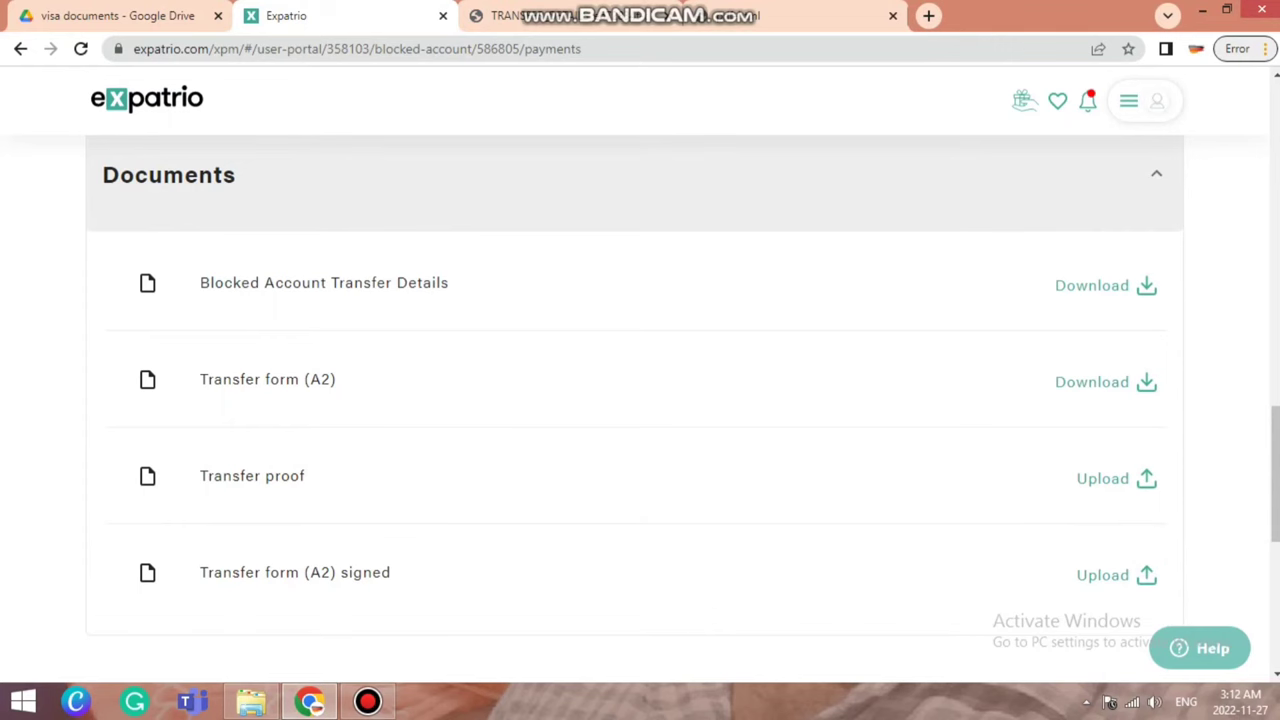
key(ctrl+Tab)
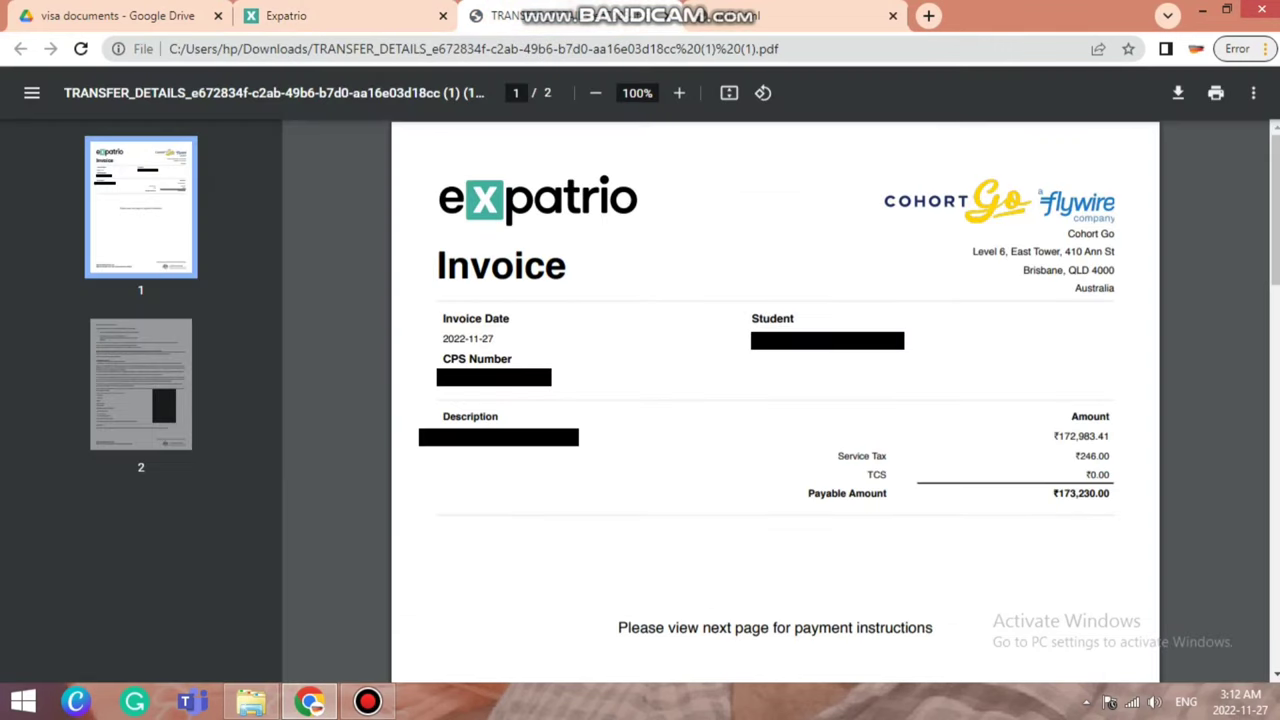
- Return to the Transfer Details PDF and scroll to page 2's bank account details table
key(ctrl+Tab)
scroll(775, 400, up, 10)
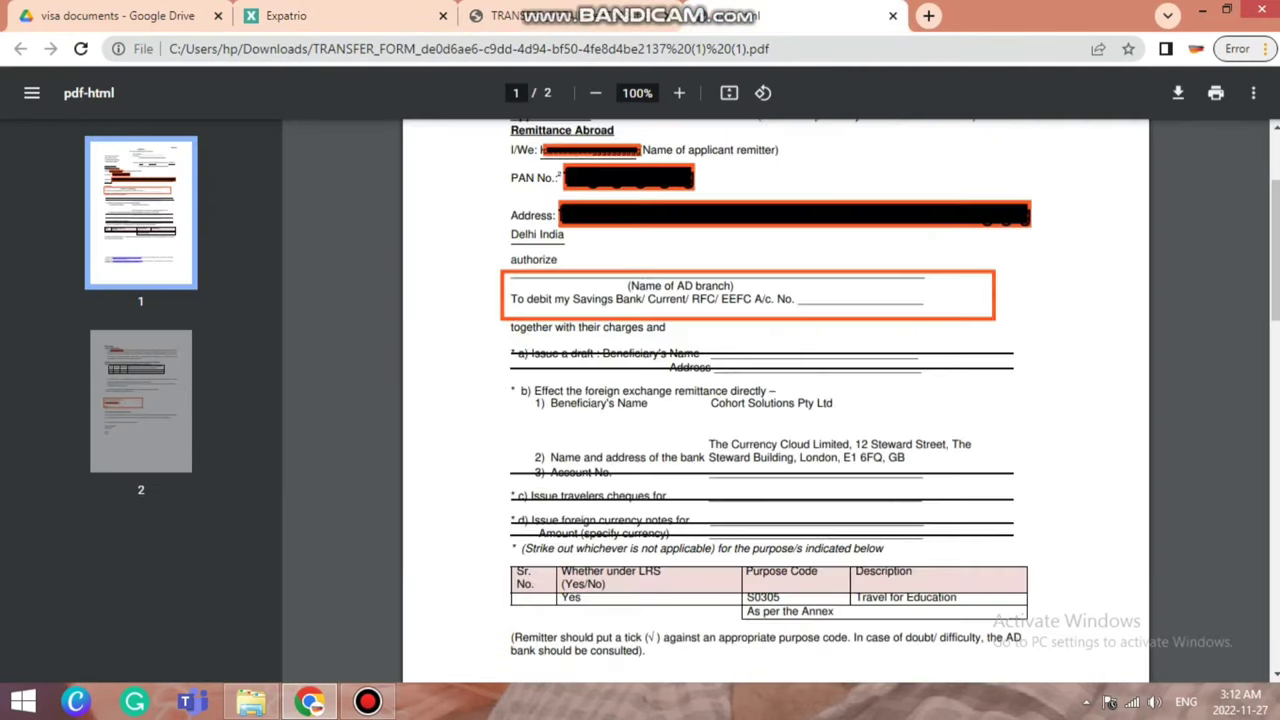
key(alt+Left)
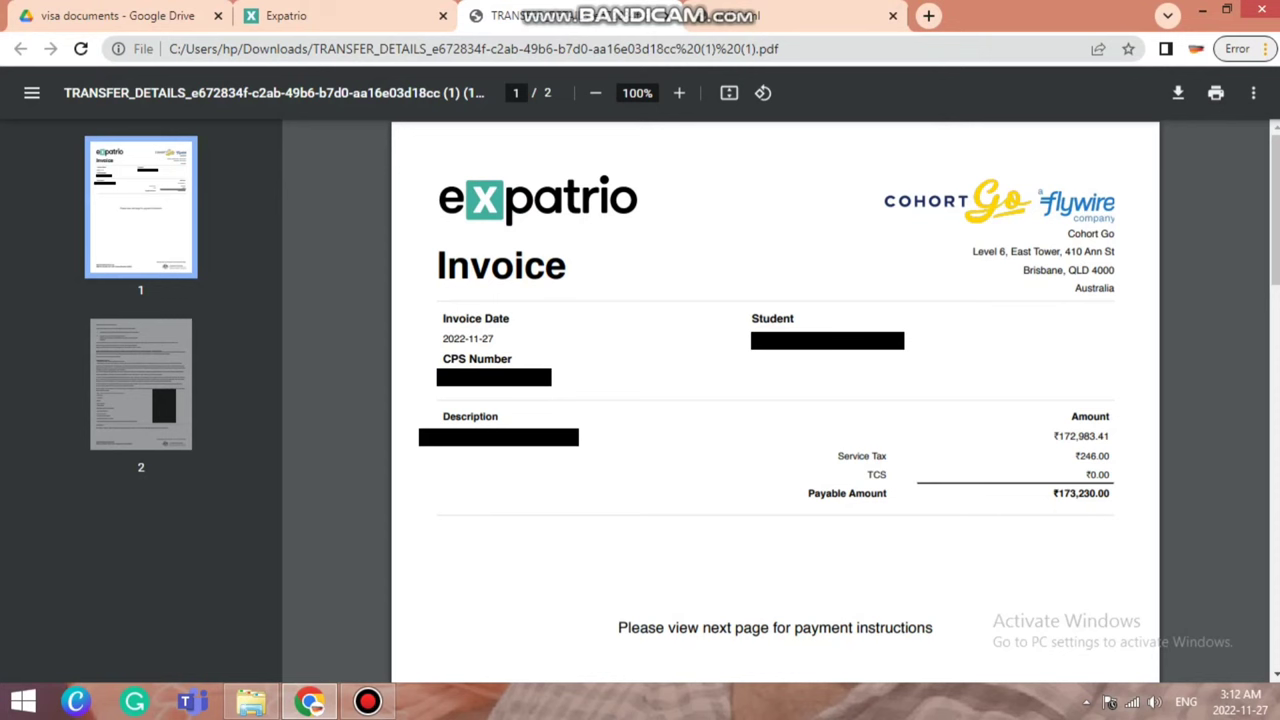
click(1057, 430)
click(1073, 456)
scroll(775, 400, down, 3)
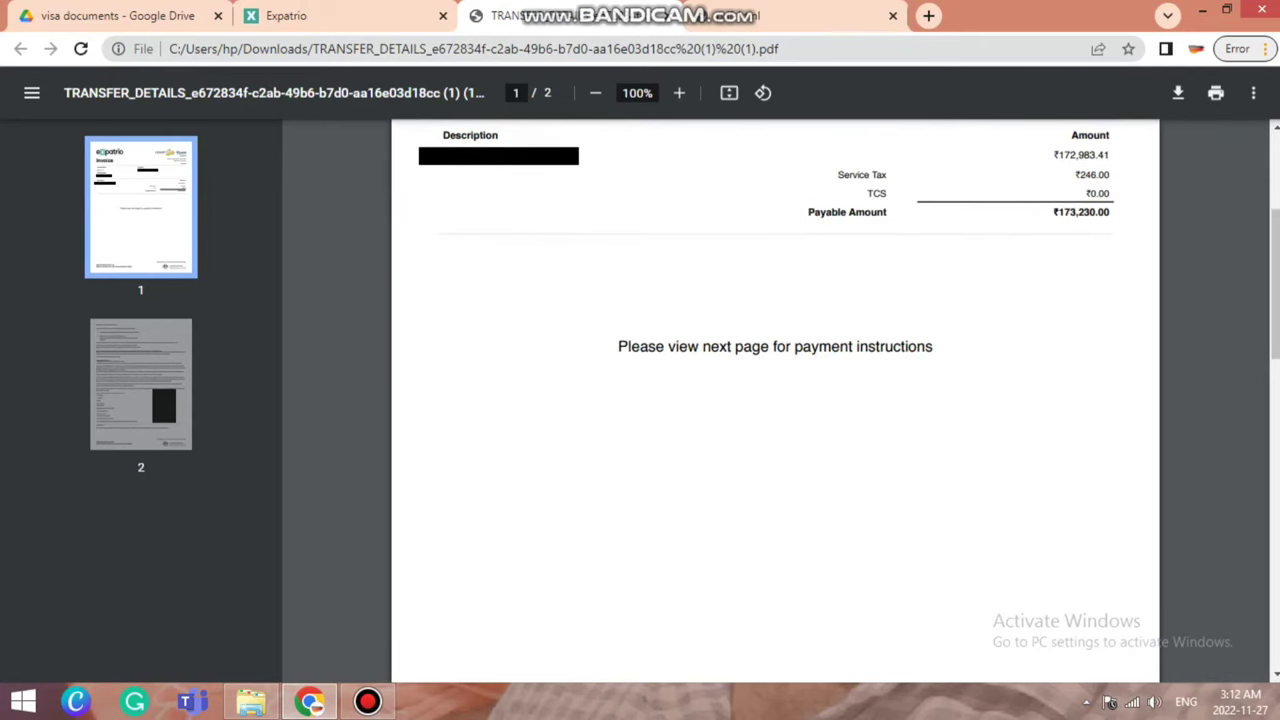
scroll(775, 400, down, 8)
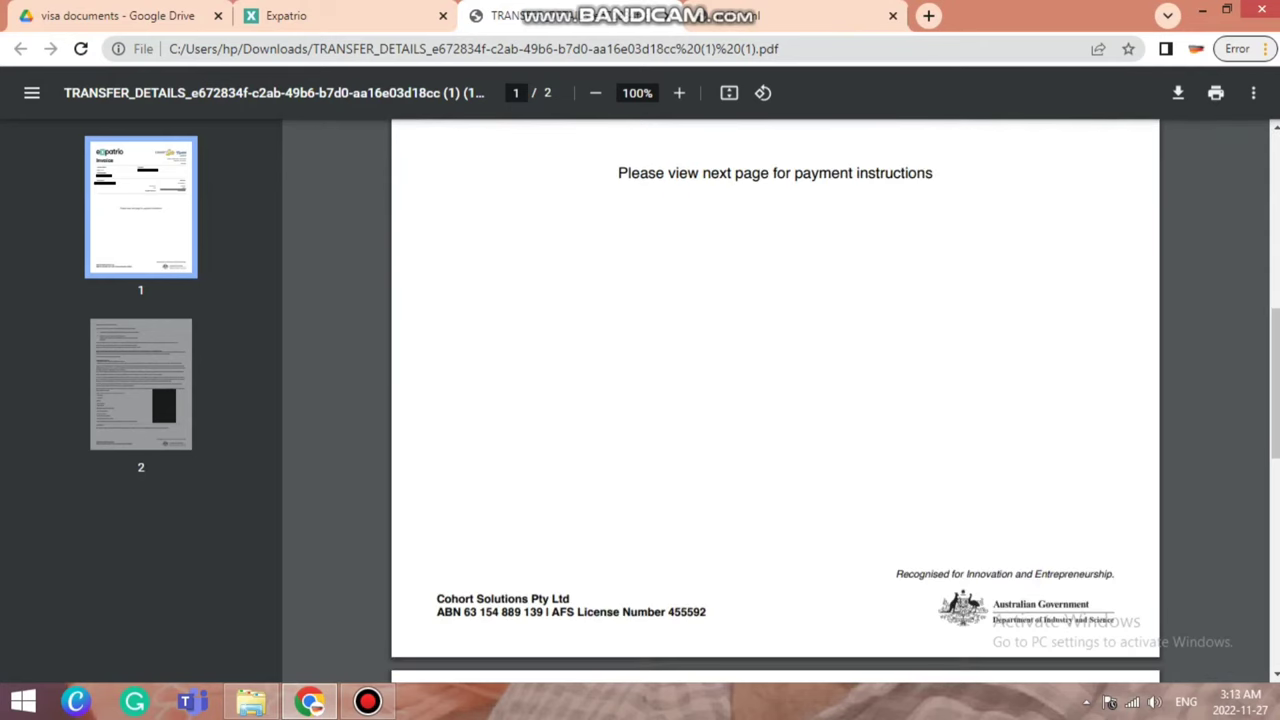
scroll(775, 400, down, 4)
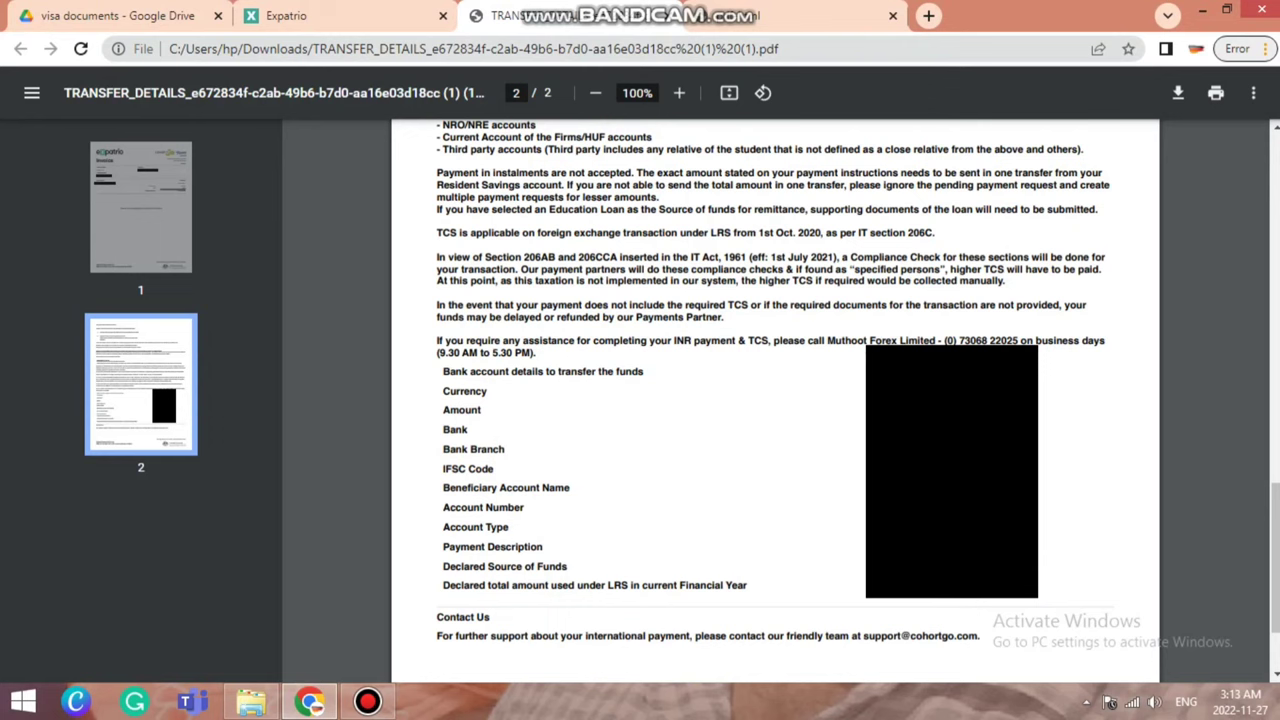
scroll(775, 400, up, 15)
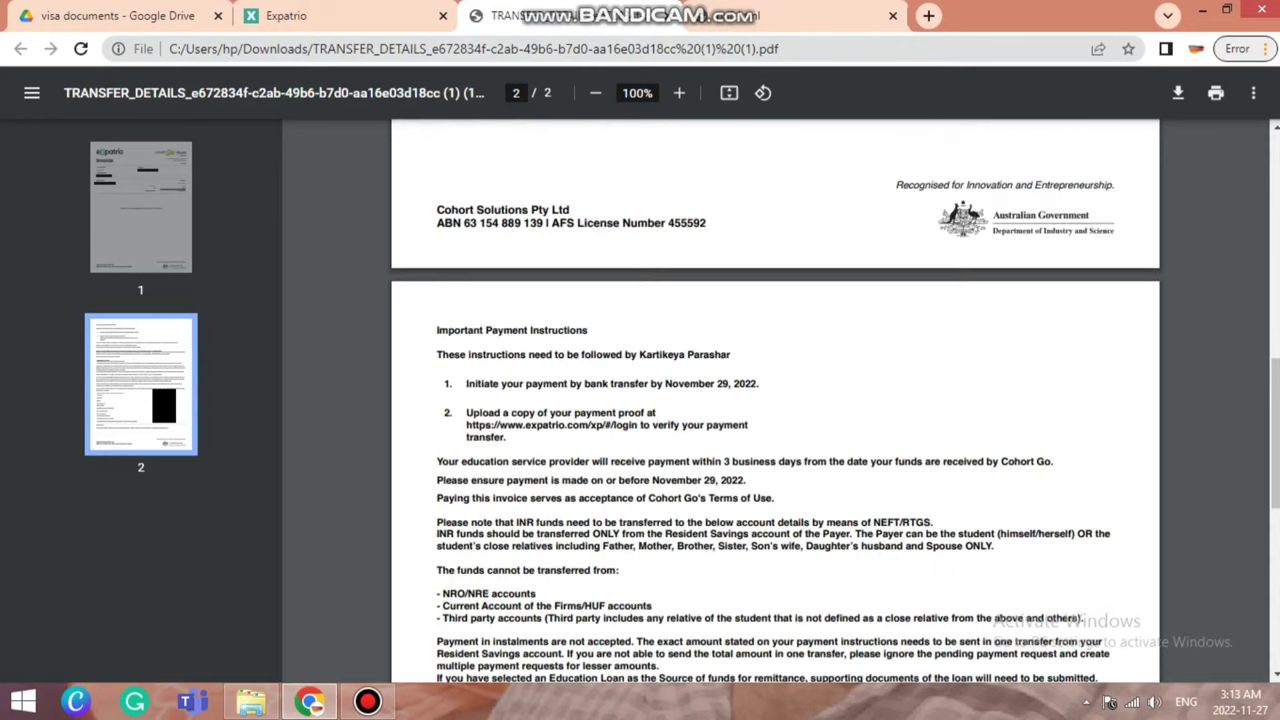
scroll(775, 400, down, 10)
scroll(775, 400, down, 3)
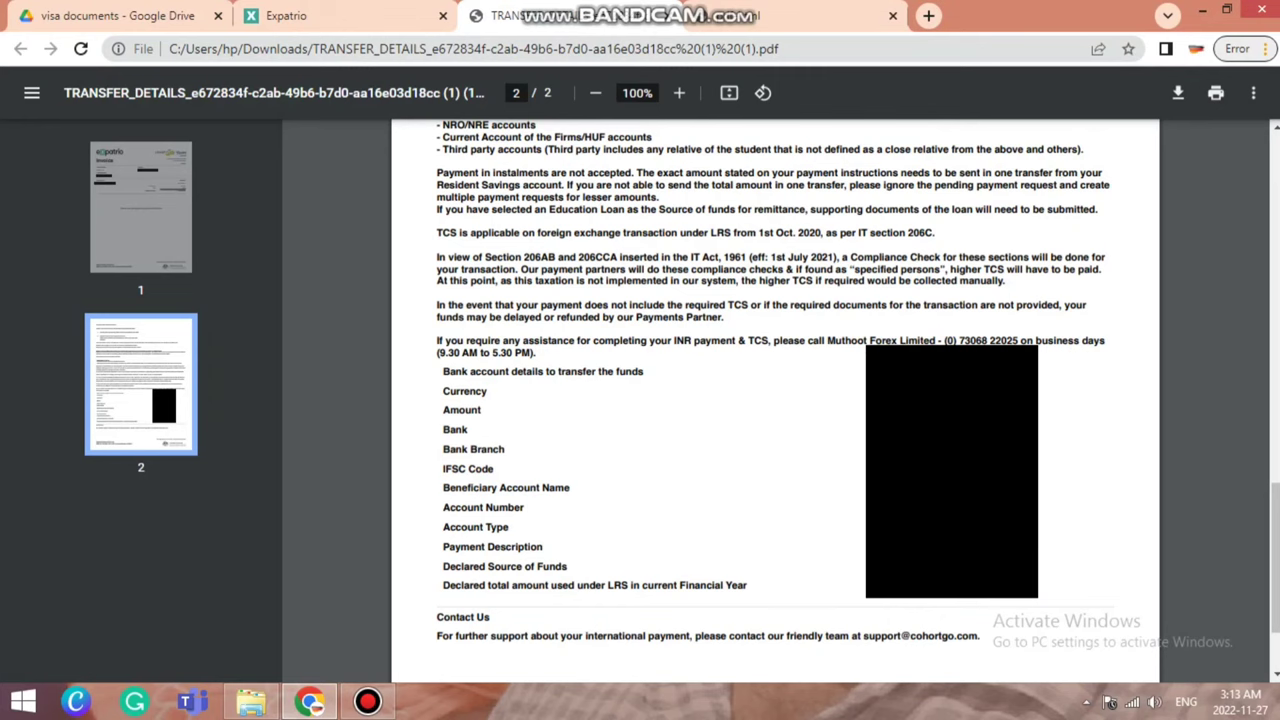
- Move between the Expatrio documents page and the PDF view to bring up the Form A2 PDF
click(330, 16)
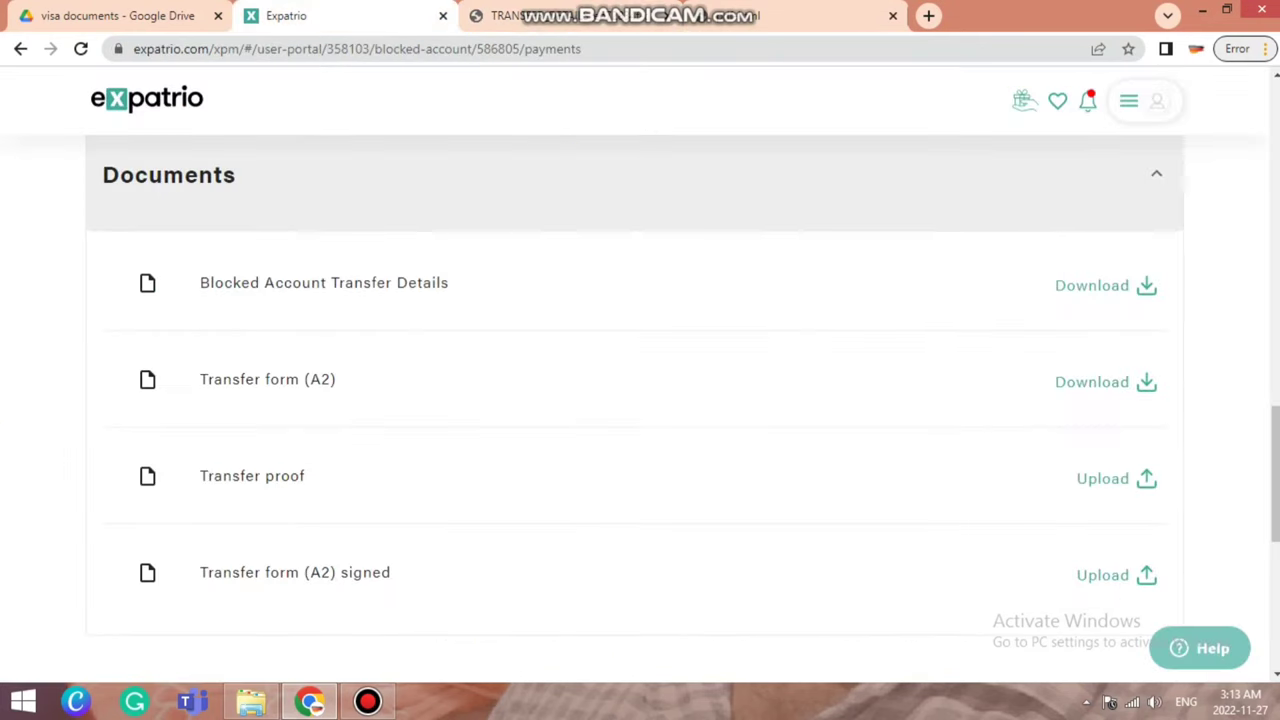
click(530, 16)
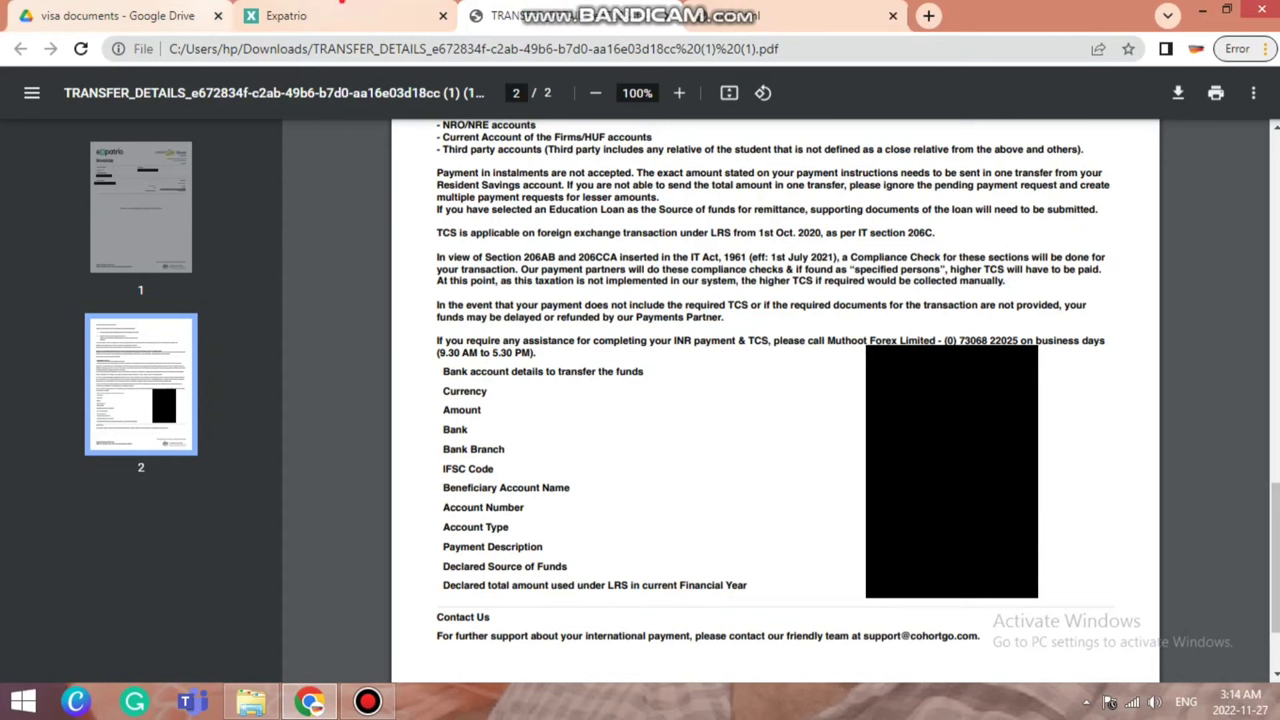
key(ctrl+shift+Tab)
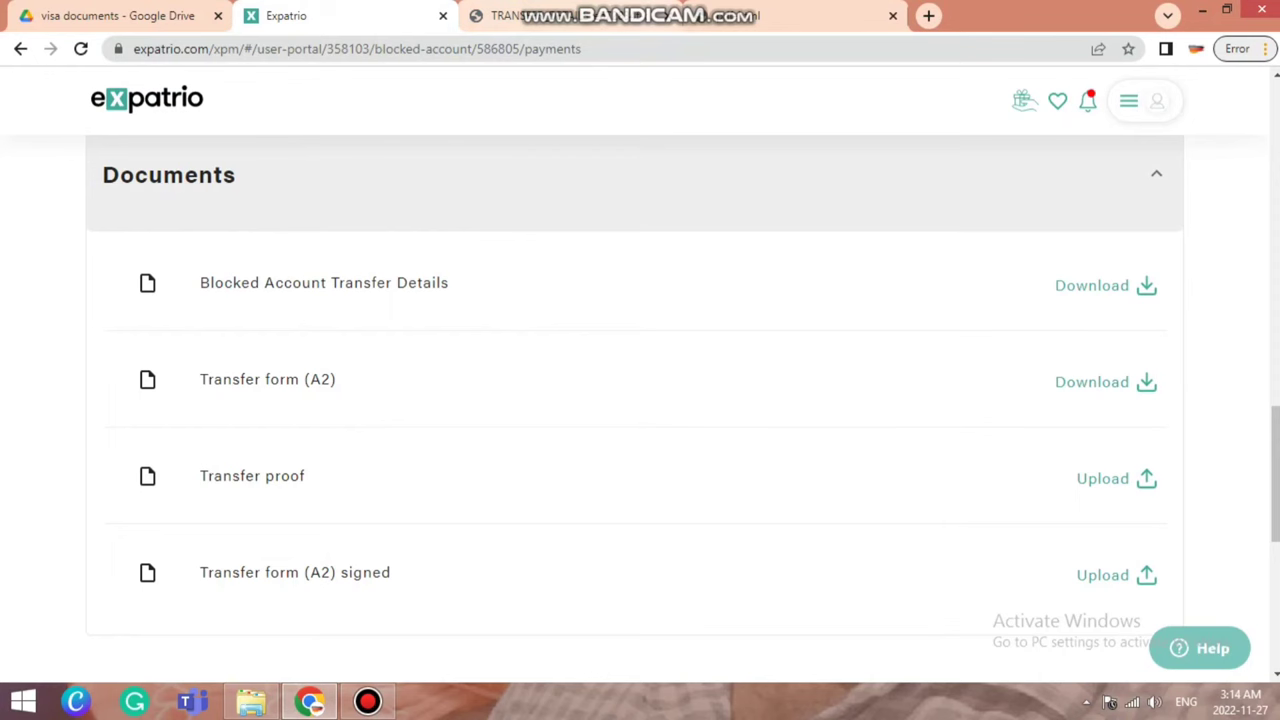
key(ctrl+Tab)
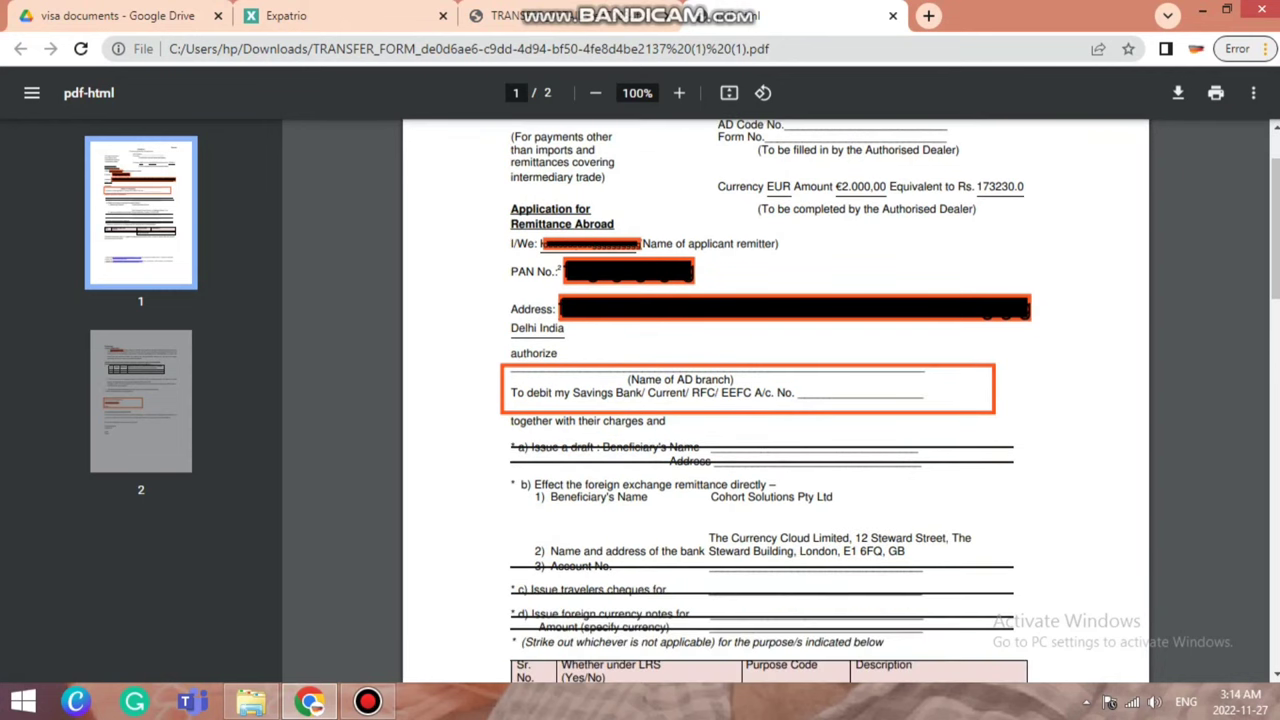
scroll(775, 400, down, 8)
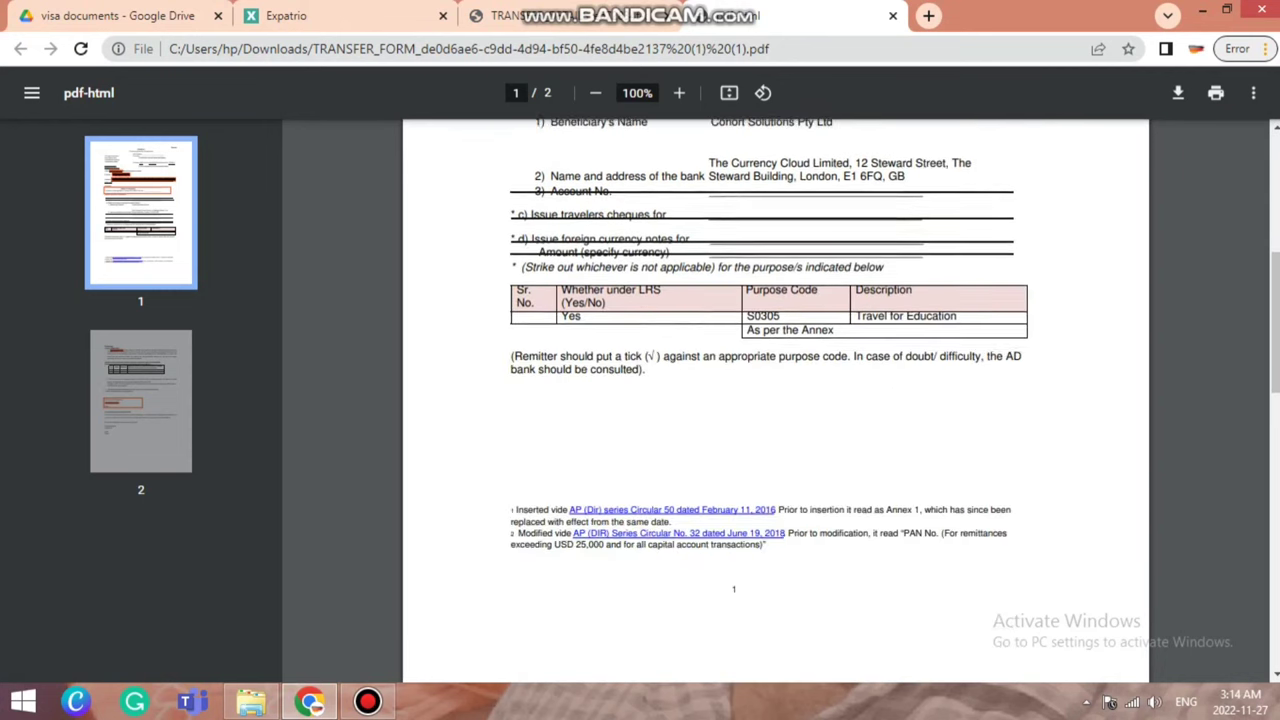
scroll(775, 400, down, 5)
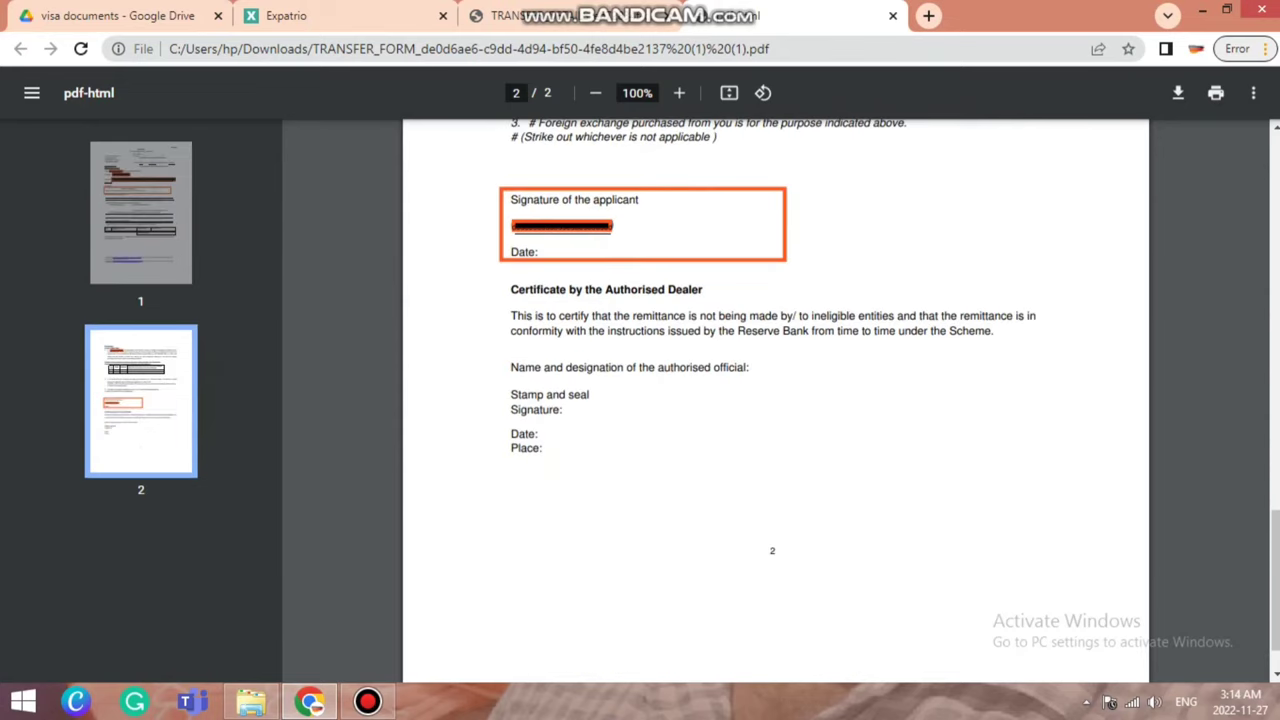
scroll(775, 400, up, 4)
scroll(775, 400, up, 15)
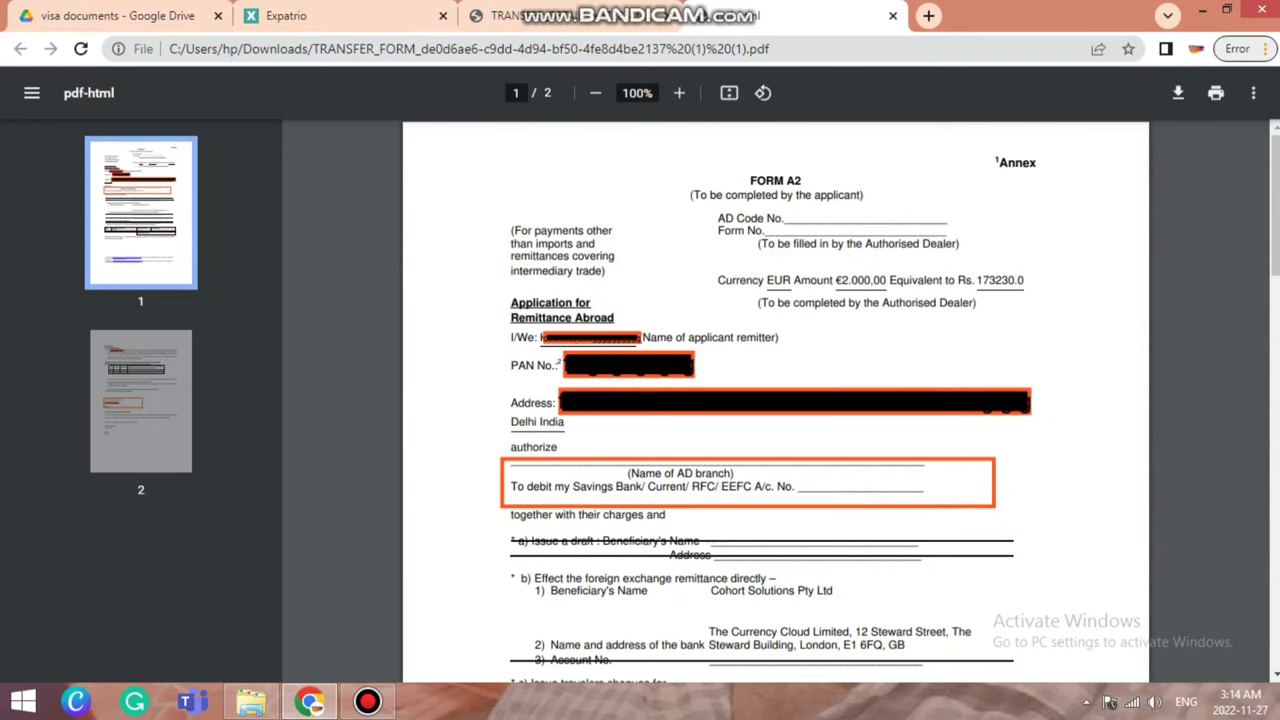
scroll(775, 400, down, 3)
scroll(775, 400, down, 6)
scroll(775, 400, up, 5)
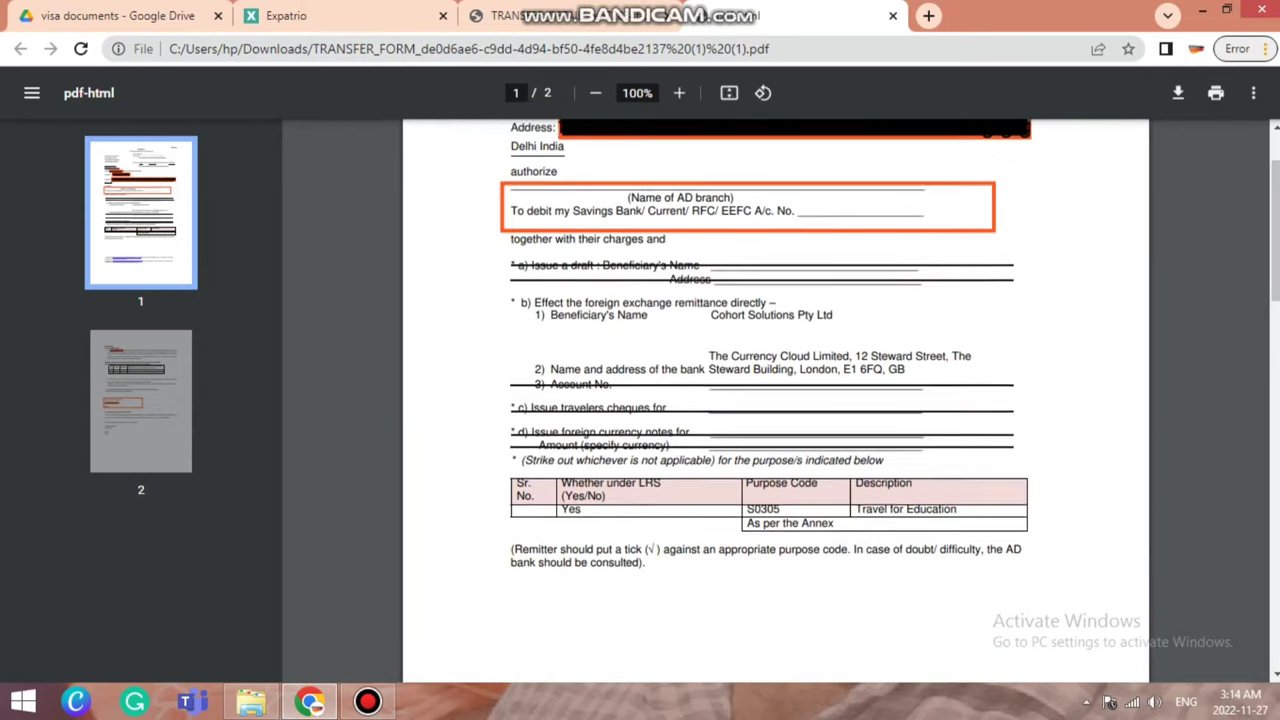
scroll(775, 400, up, 3)
scroll(775, 400, down, 10)
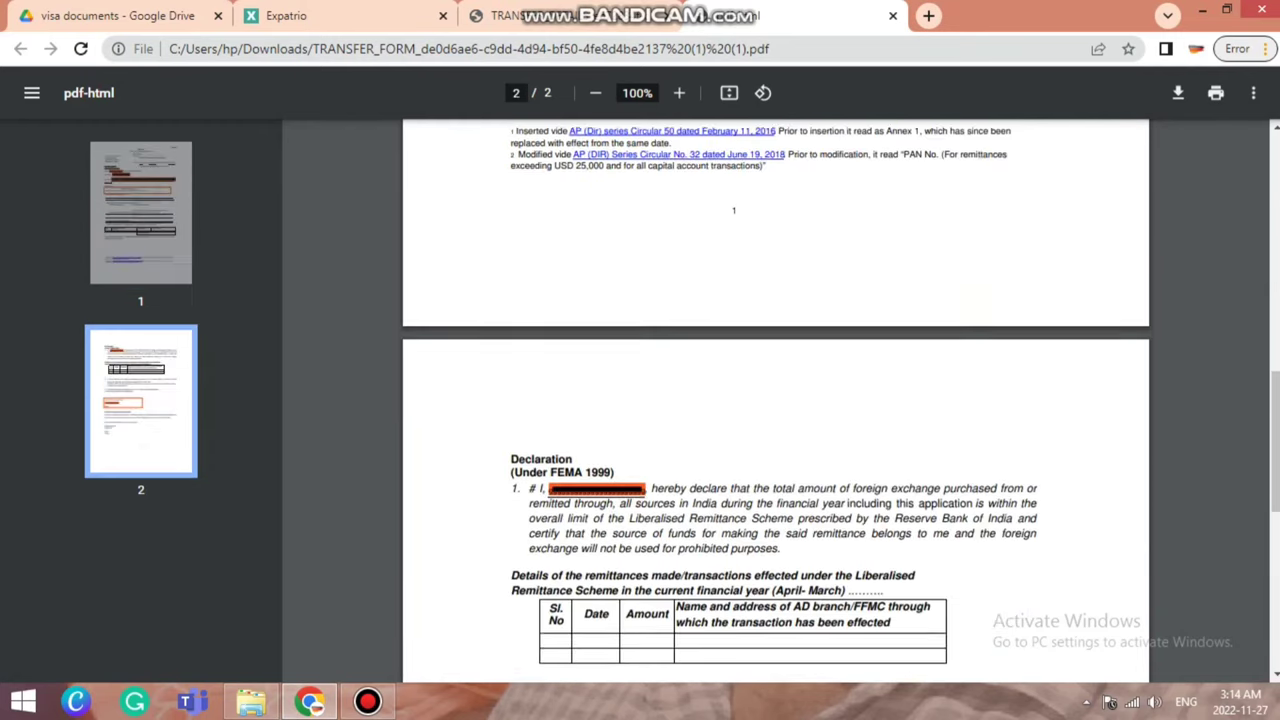
scroll(775, 400, down, 3)
scroll(775, 400, up, 10)
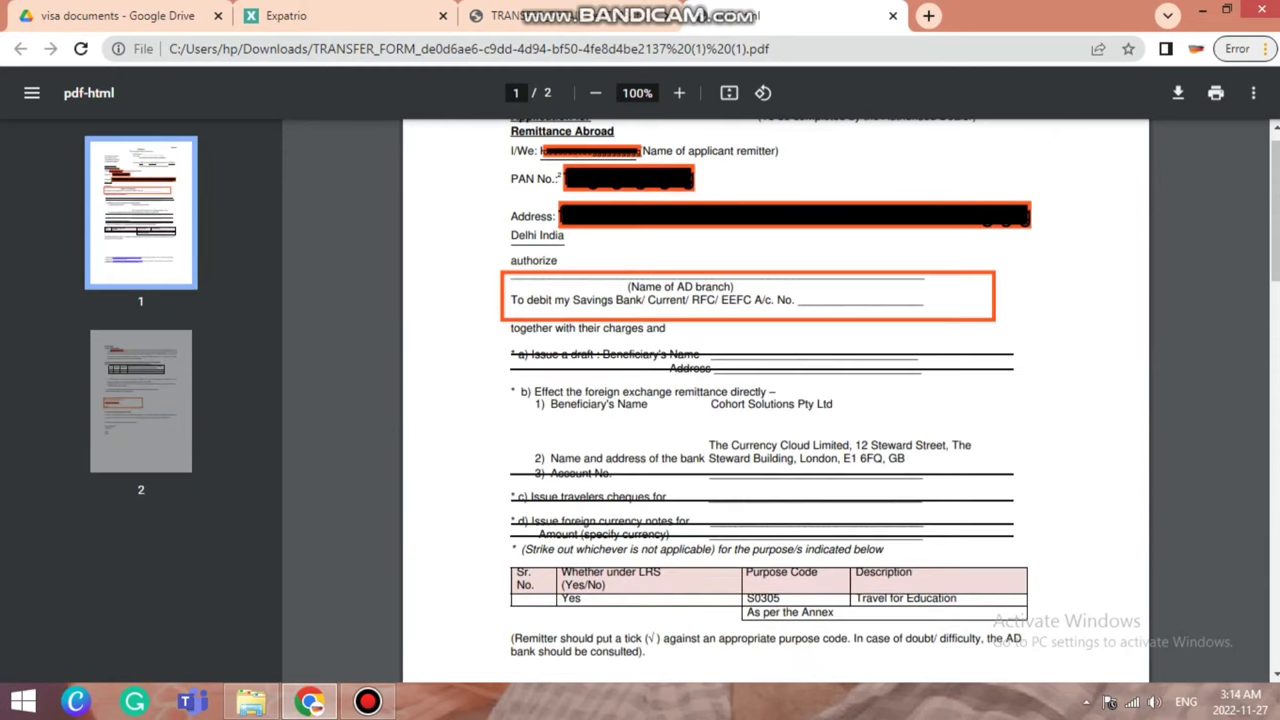
scroll(775, 400, up, 2)
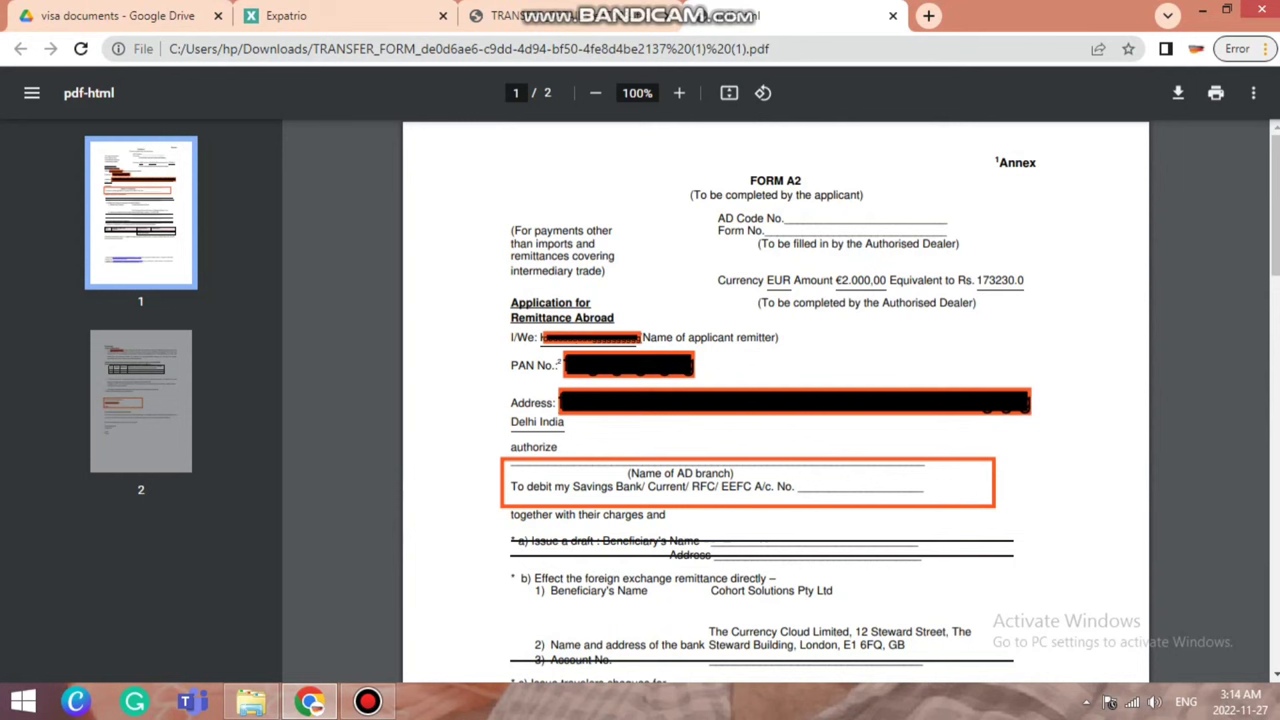
drag(505, 486, 794, 486)
click(800, 486)
scroll(775, 400, down, 2)
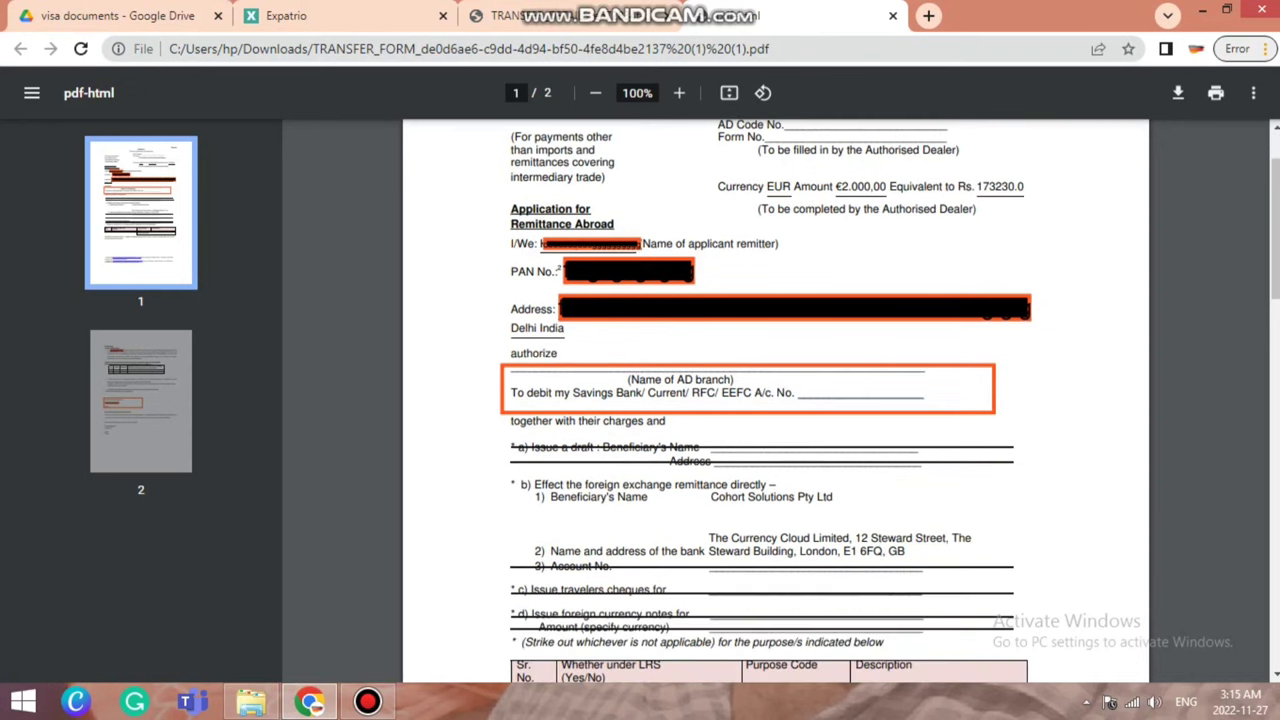
- Scroll to Form A2's second page and mark the remittance details table heading
scroll(775, 400, down, 10)
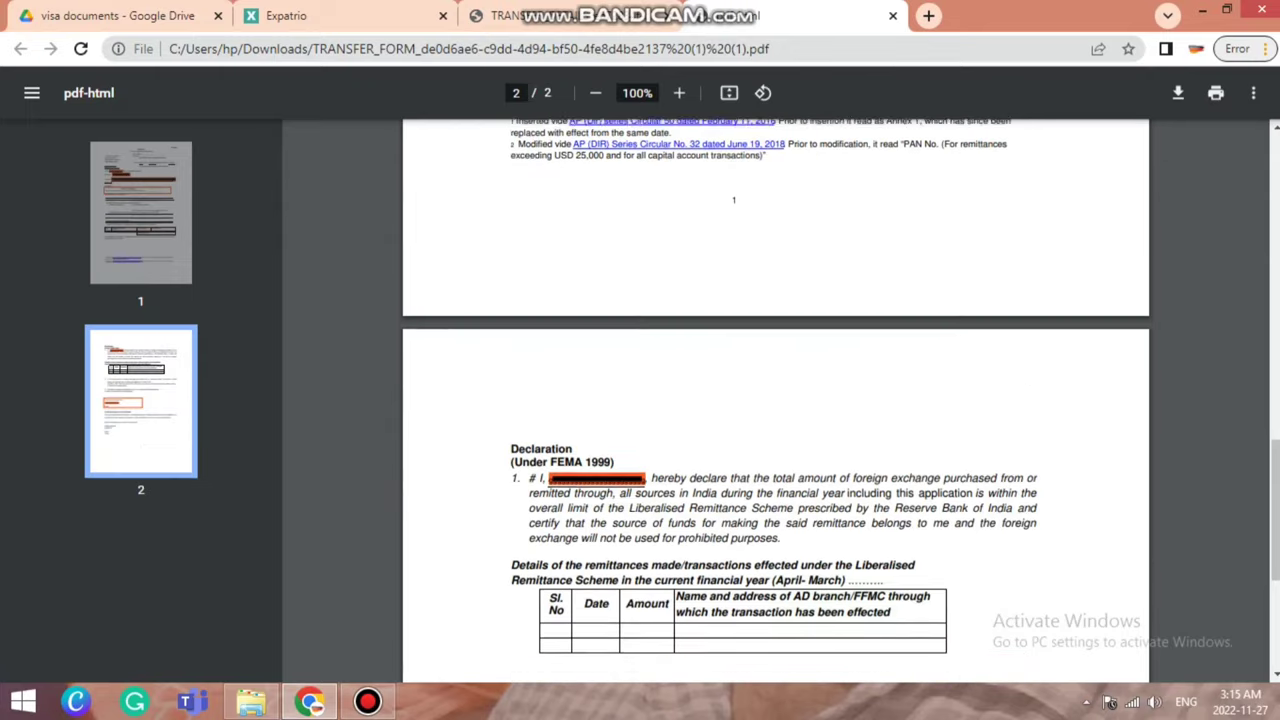
scroll(775, 400, down, 2)
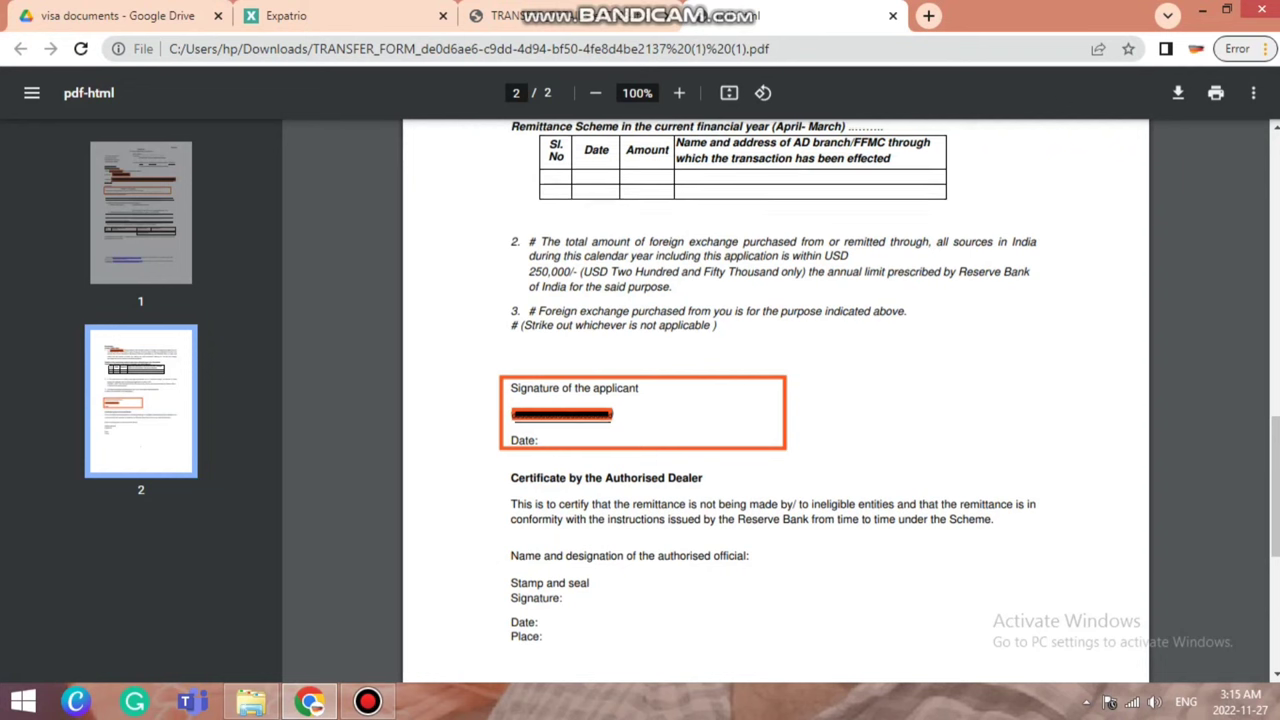
scroll(775, 400, up, 2)
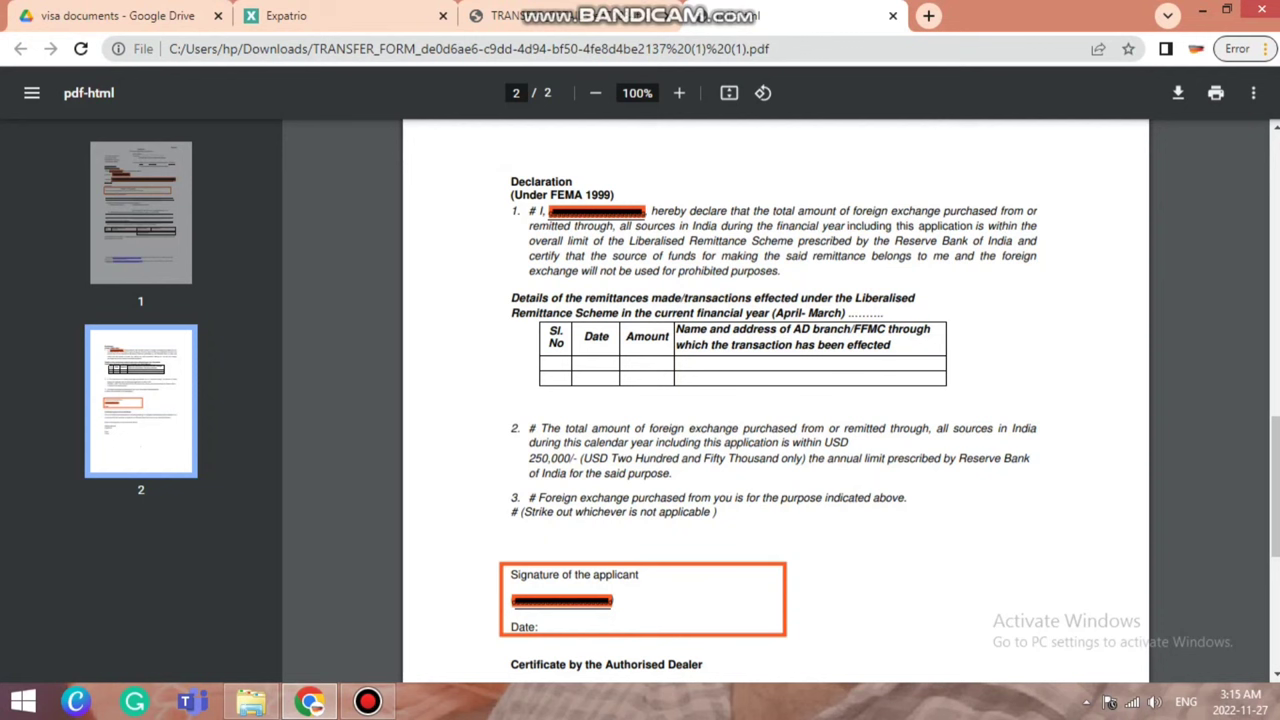
mouse_move(512, 297)
mouse_down()
mouse_move(896, 345)
mouse_move(676, 345)
mouse_move(512, 297)
mouse_up()
- Scroll back through Form A2 and return to the Expatrio Documents list
scroll(775, 400, up, 7)
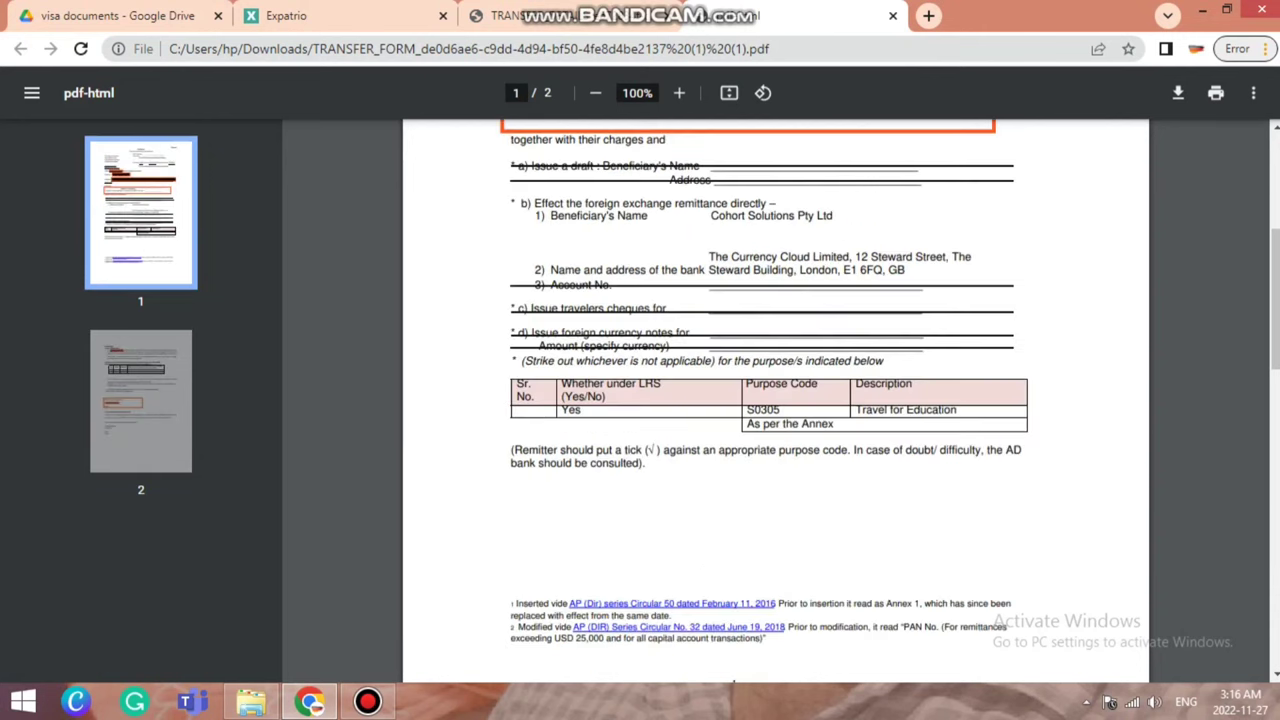
scroll(775, 400, up, 2)
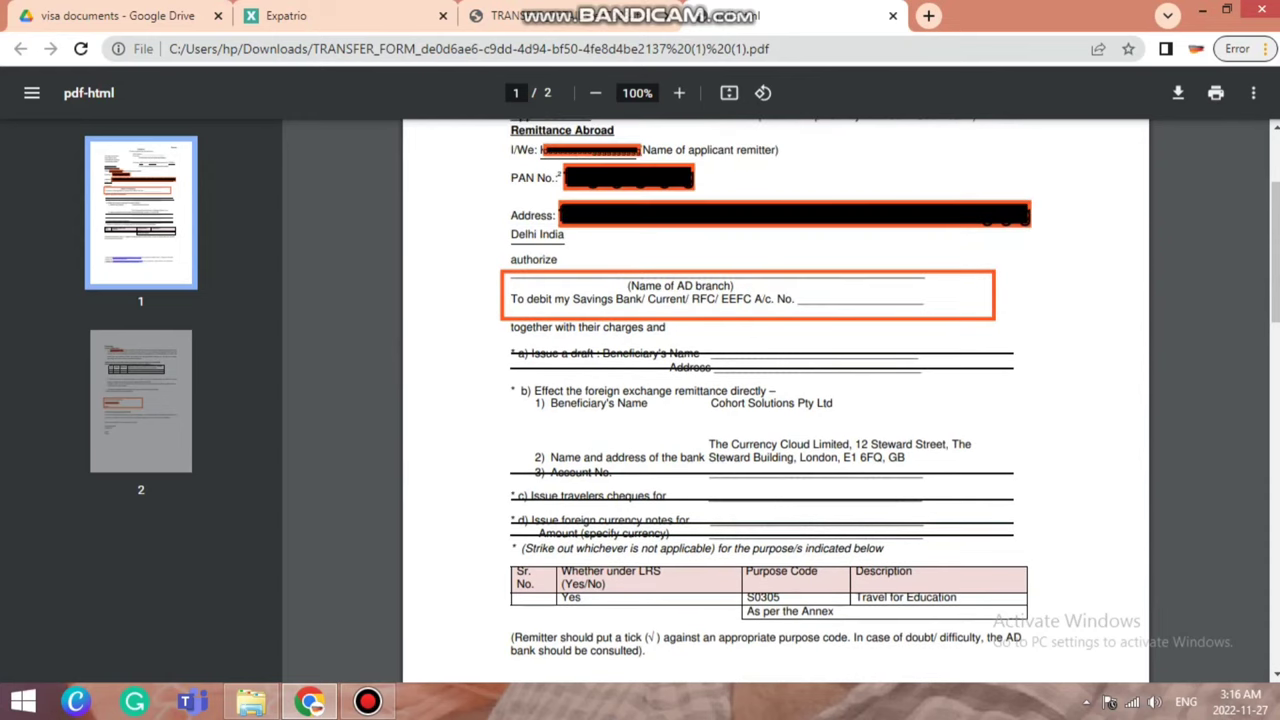
scroll(775, 400, down, 12)
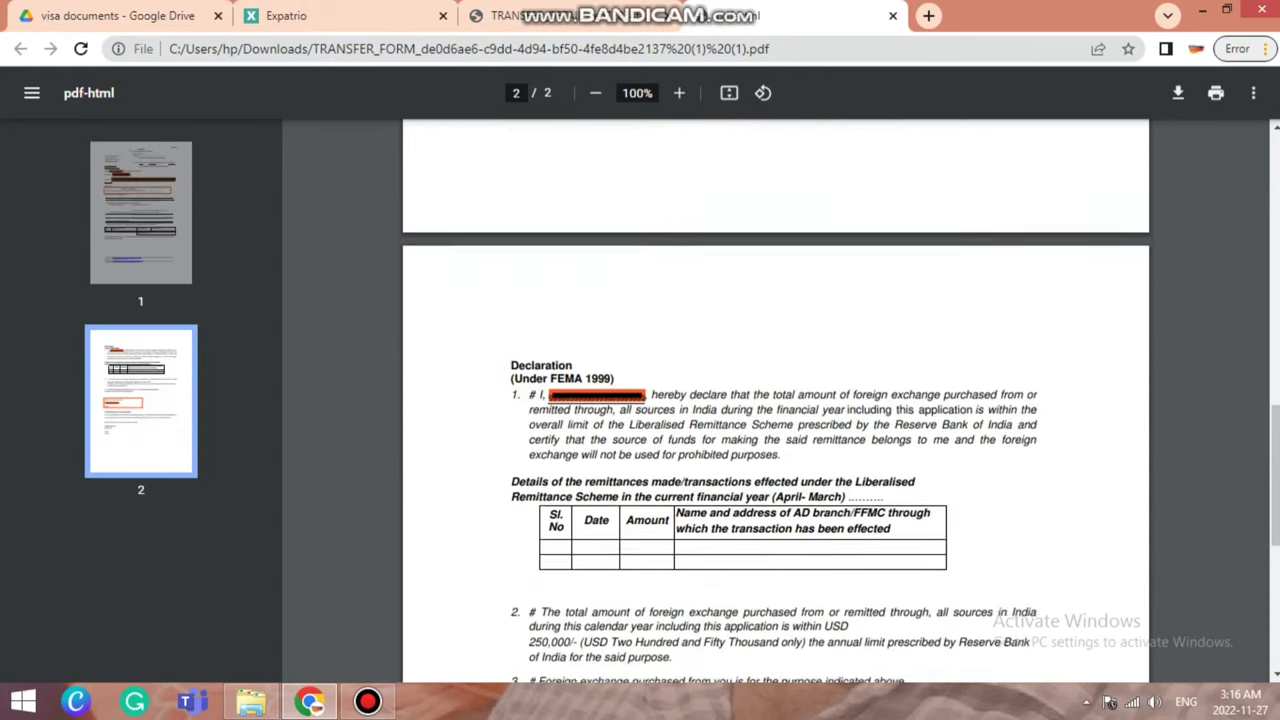
scroll(775, 400, down, 2)
scroll(775, 400, up, 3)
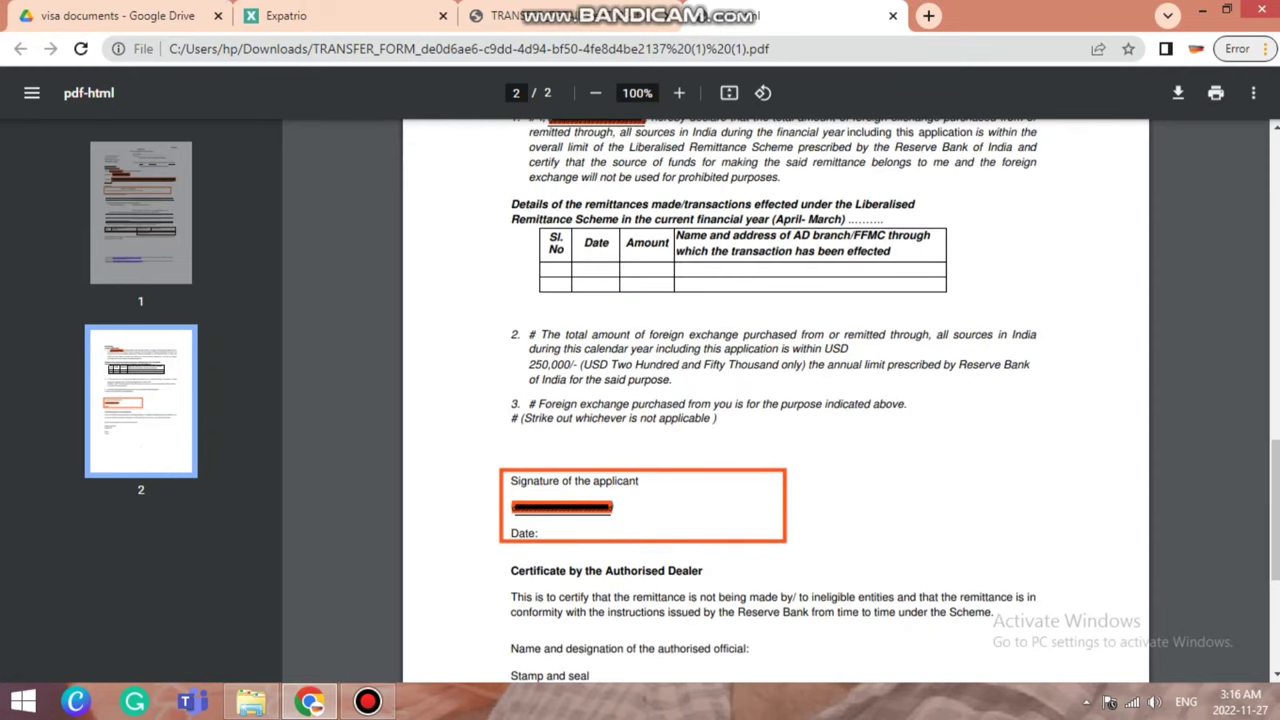
scroll(775, 400, up, 1)
key(ctrl+shift+Tab)
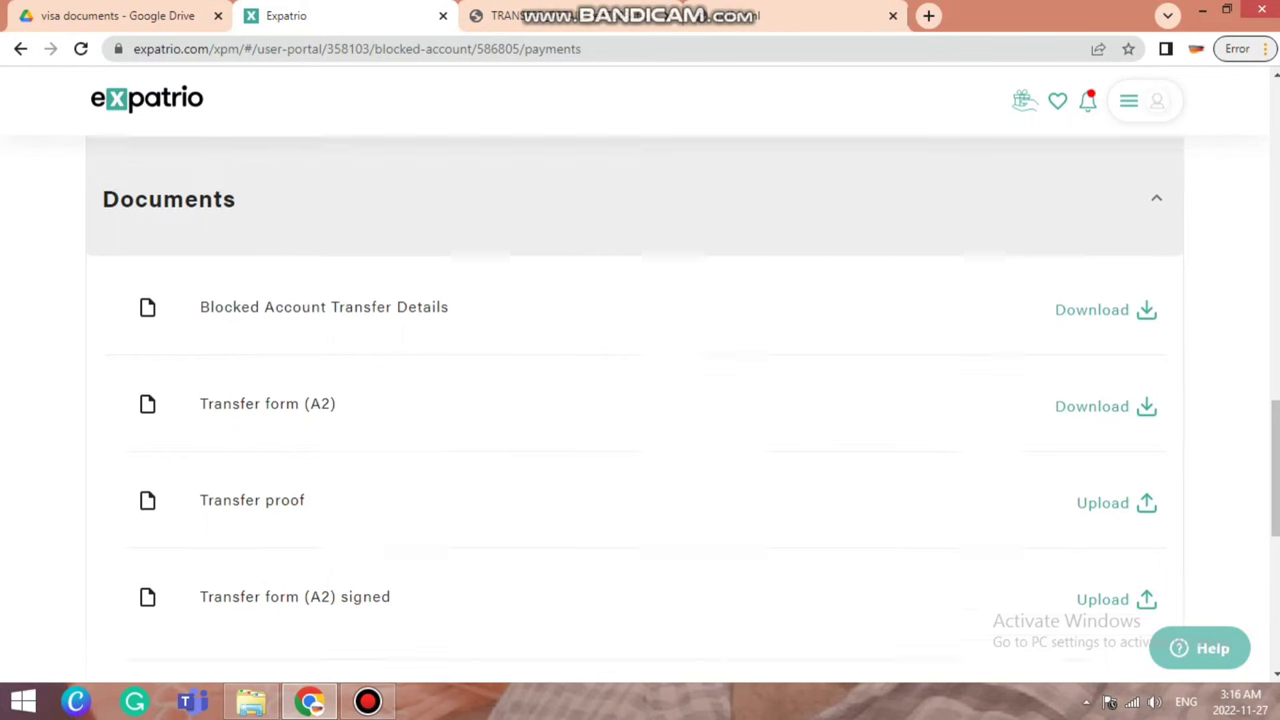
- Scroll up past the Transfer Initiated panel and Transfers cards to the Blocked Account Payment header
scroll(635, 400, up, 4)
scroll(635, 400, up, 2)
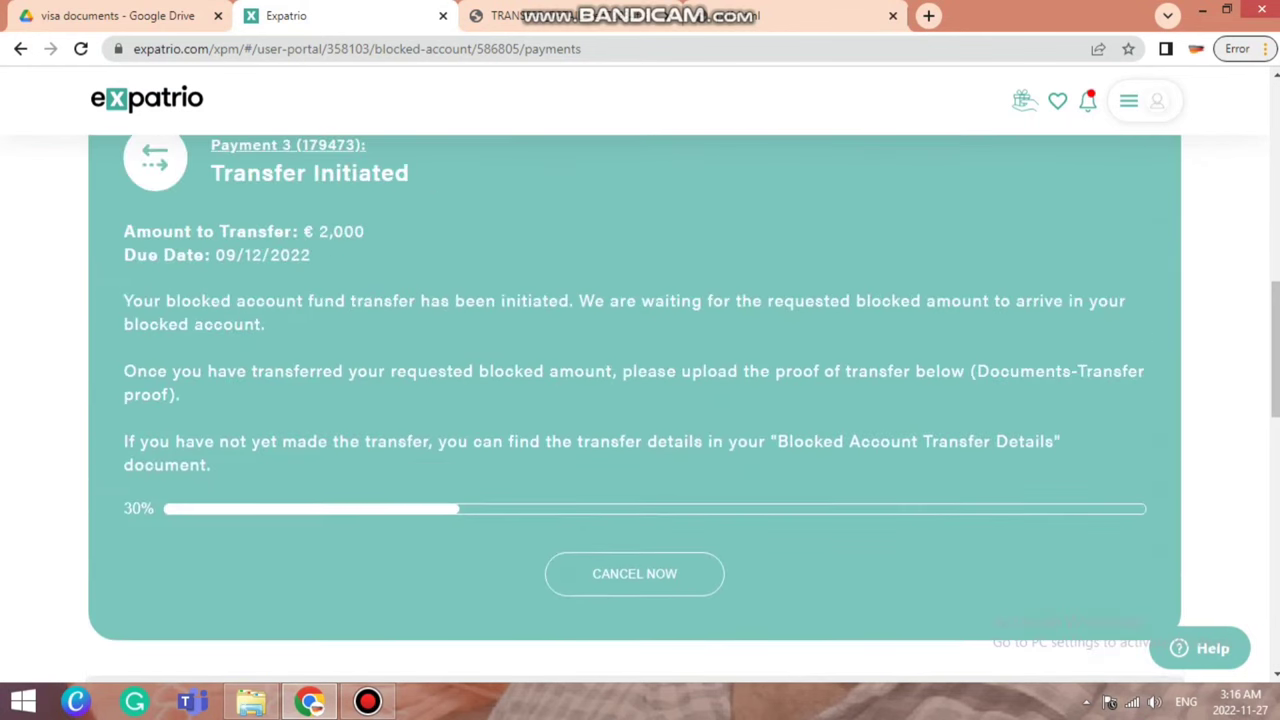
scroll(635, 400, down, 6)
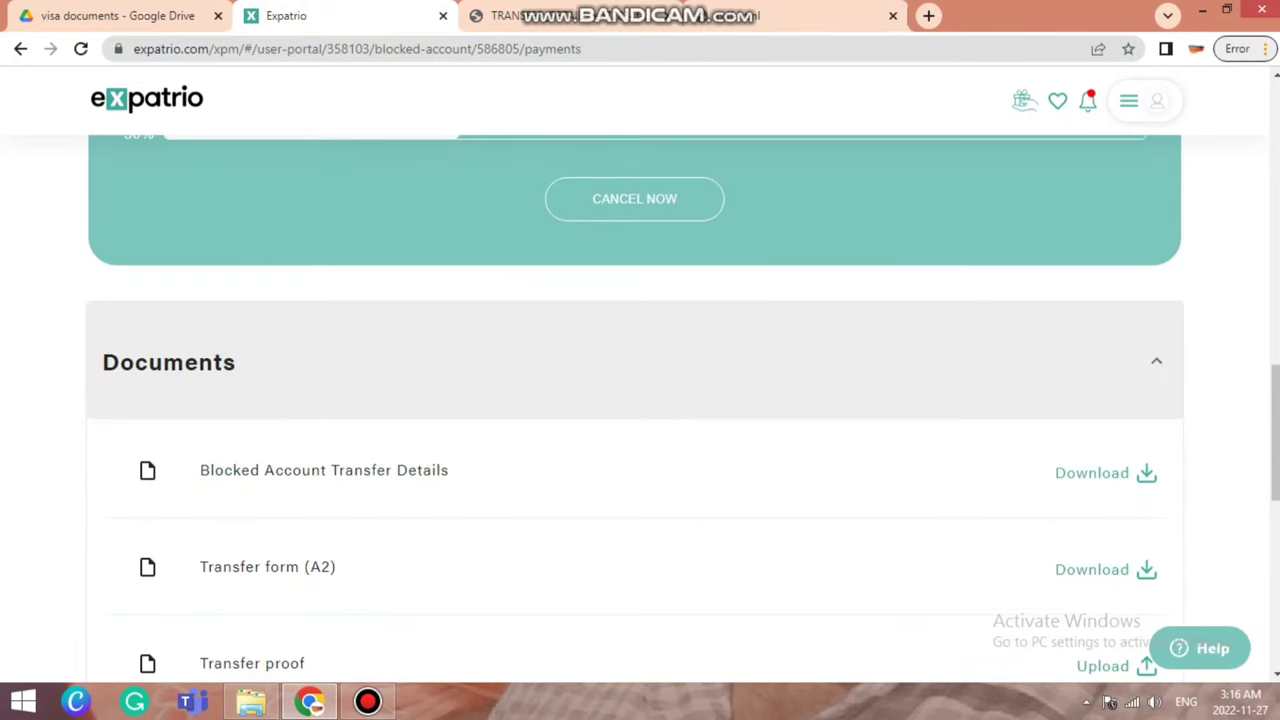
scroll(635, 400, up, 4)
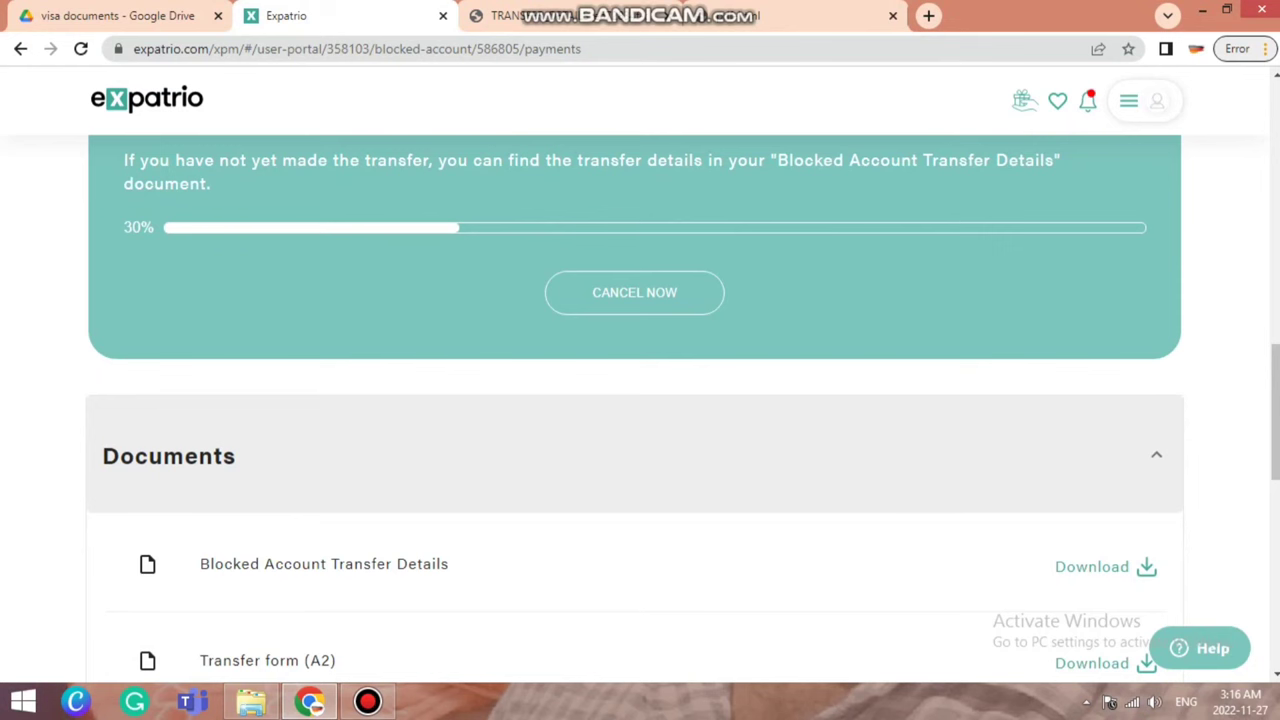
scroll(635, 400, up, 4)
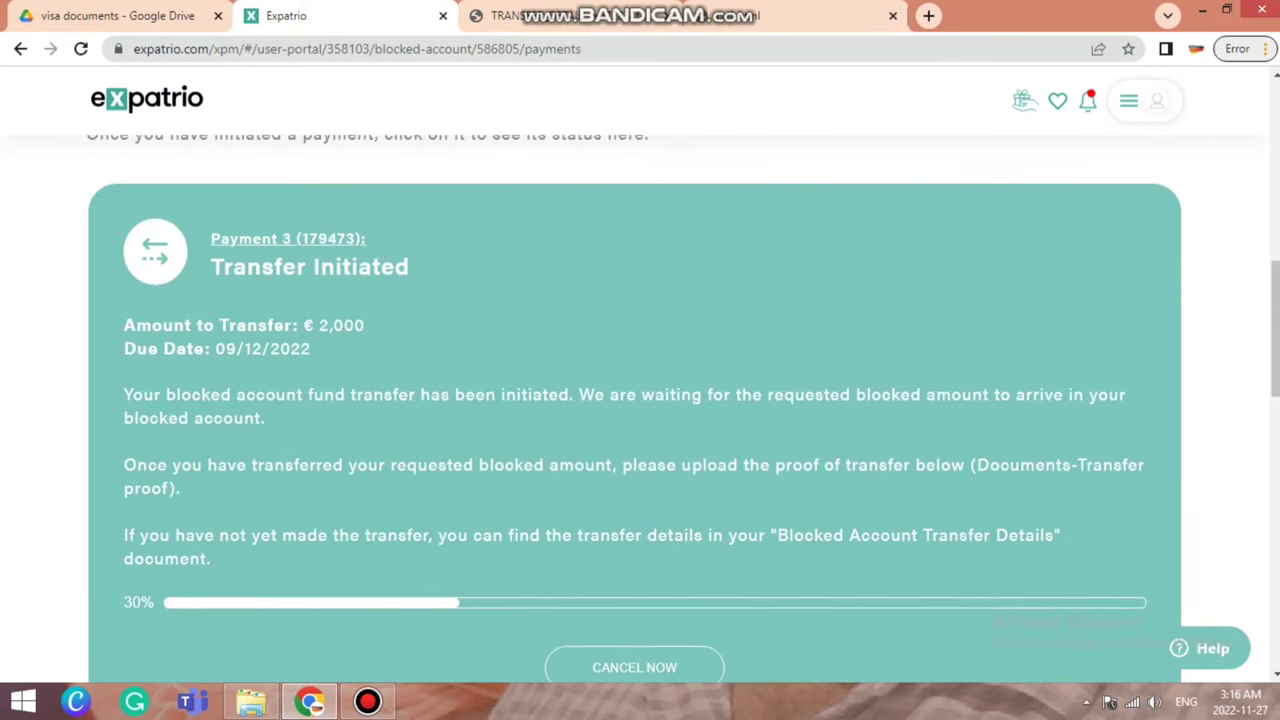
scroll(635, 400, up, 10)
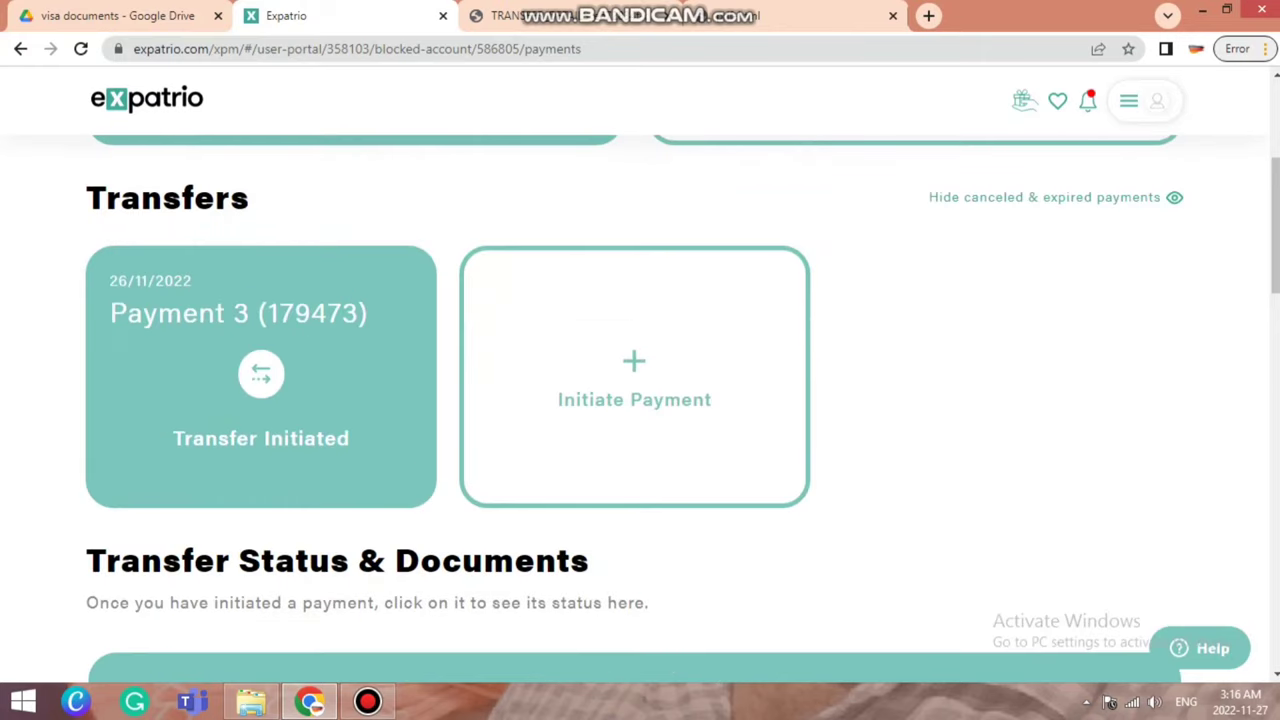